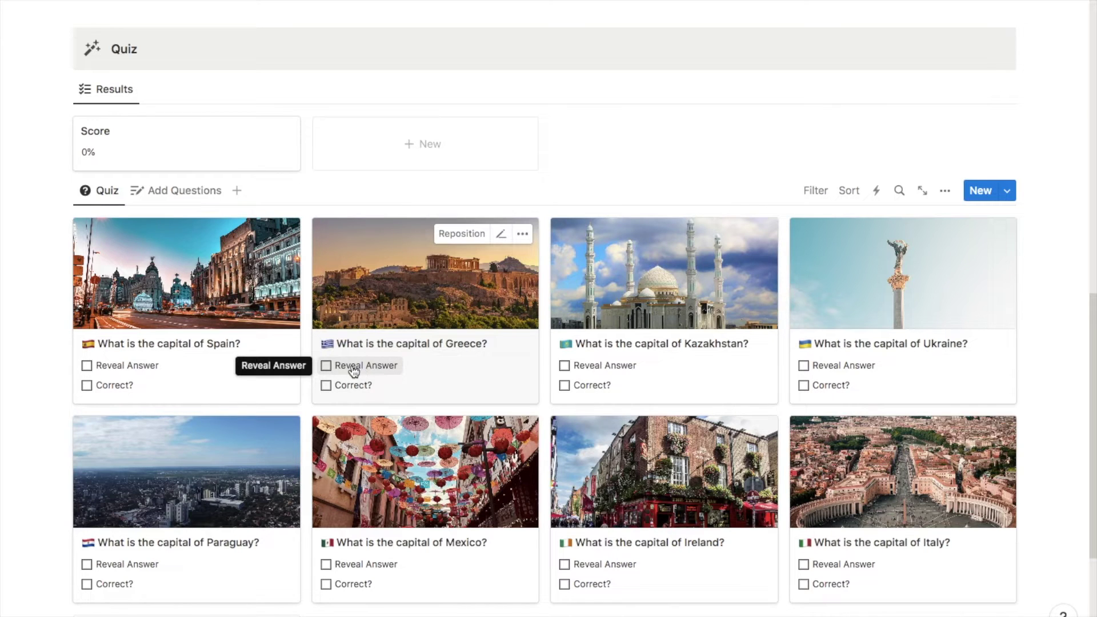
# - Reveal and hide the answer on the Greece card, and mark the Greece and Spain questions as correct
pyautogui.click(326, 368)
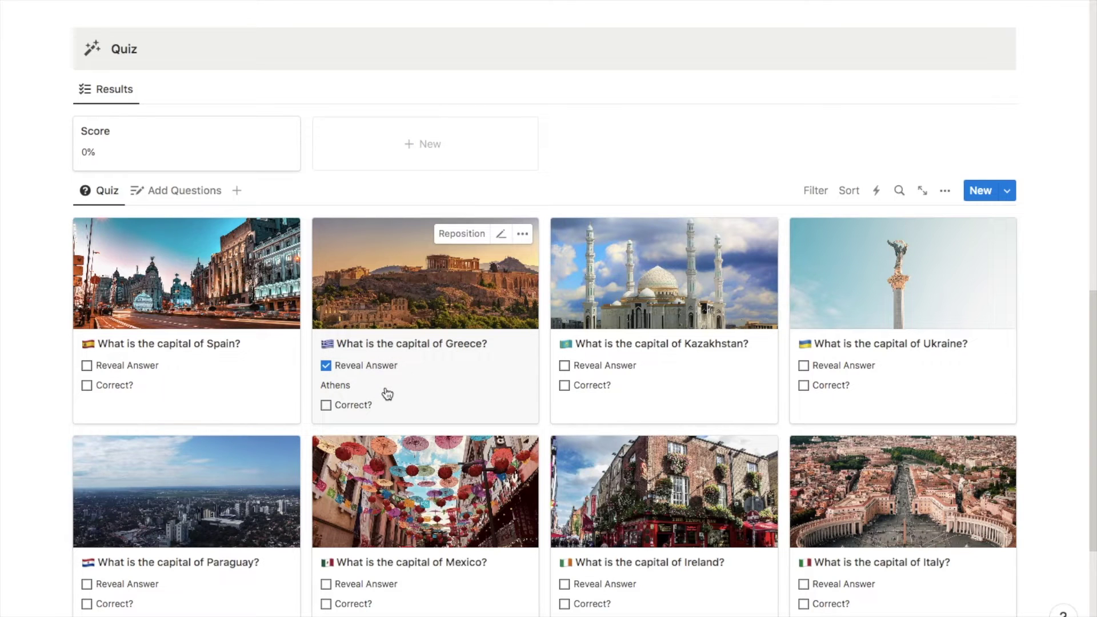
pyautogui.click(326, 366)
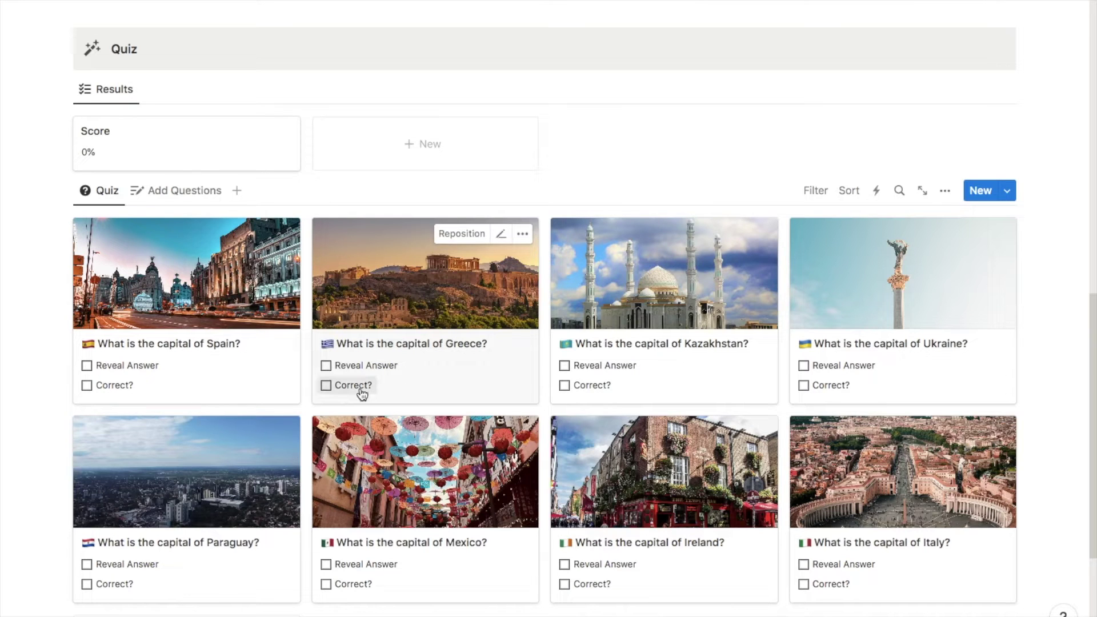
pyautogui.click(326, 386)
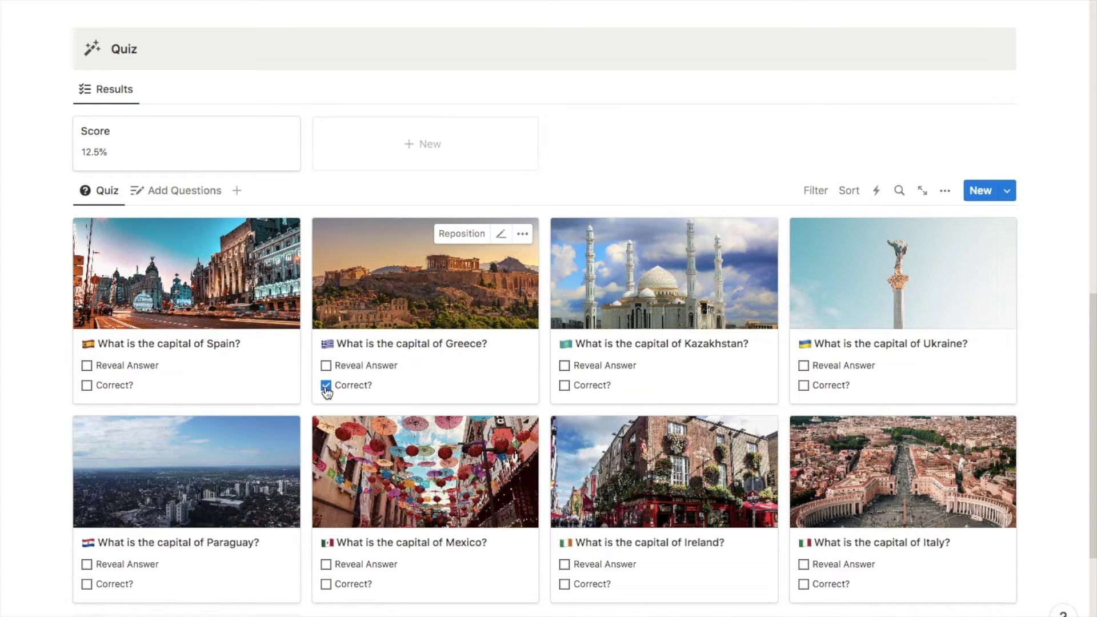
pyautogui.click(326, 387)
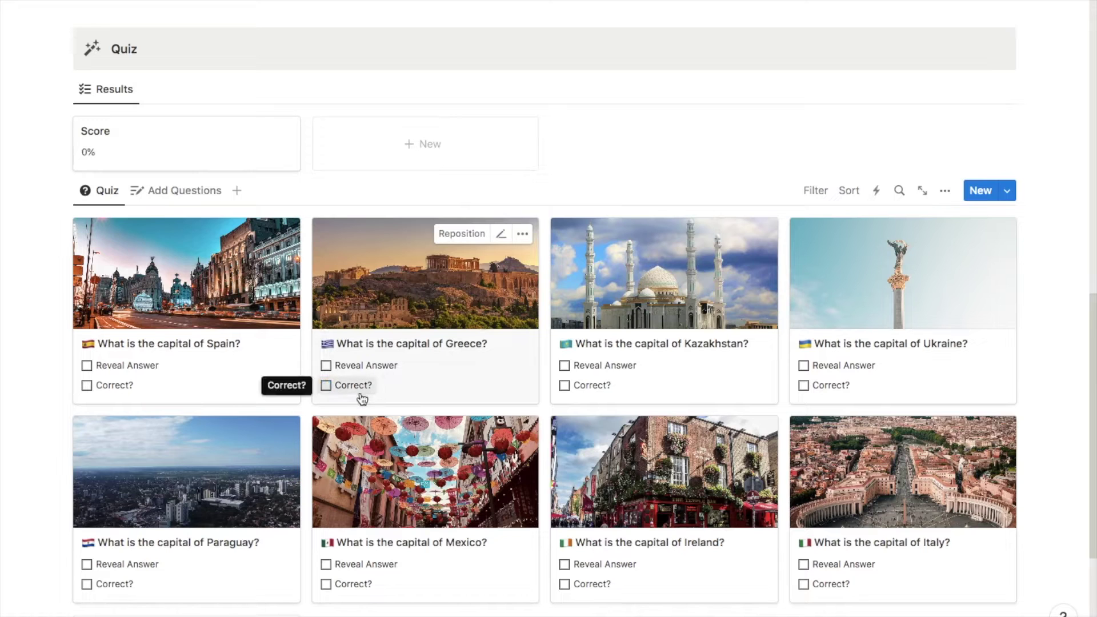
pyautogui.click(326, 386)
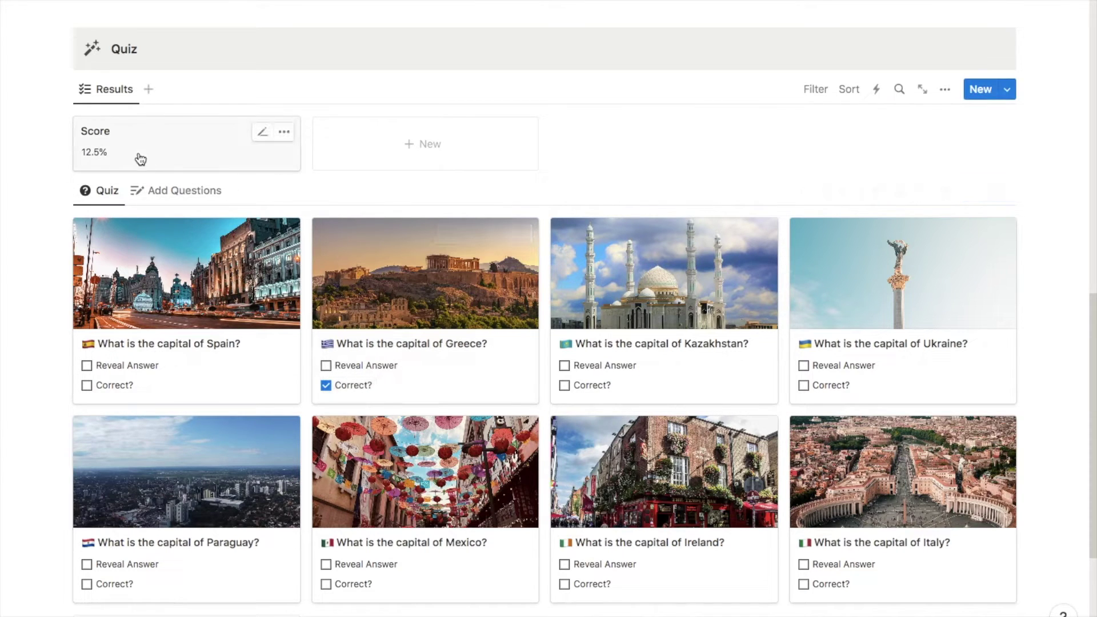
pyautogui.click(87, 386)
# - Mark the Kazakhstan, Ukraine and Mexico questions as correct in the Add Questions view, and unmark Spain in the Quiz view
pyautogui.click(168, 198)
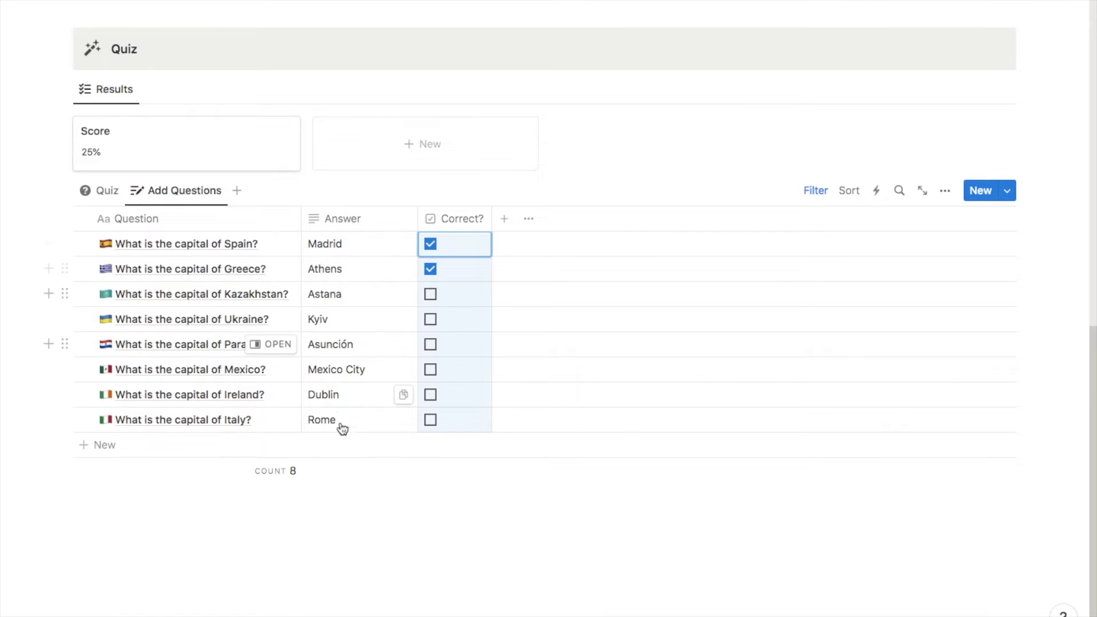
pyautogui.press('Escape')
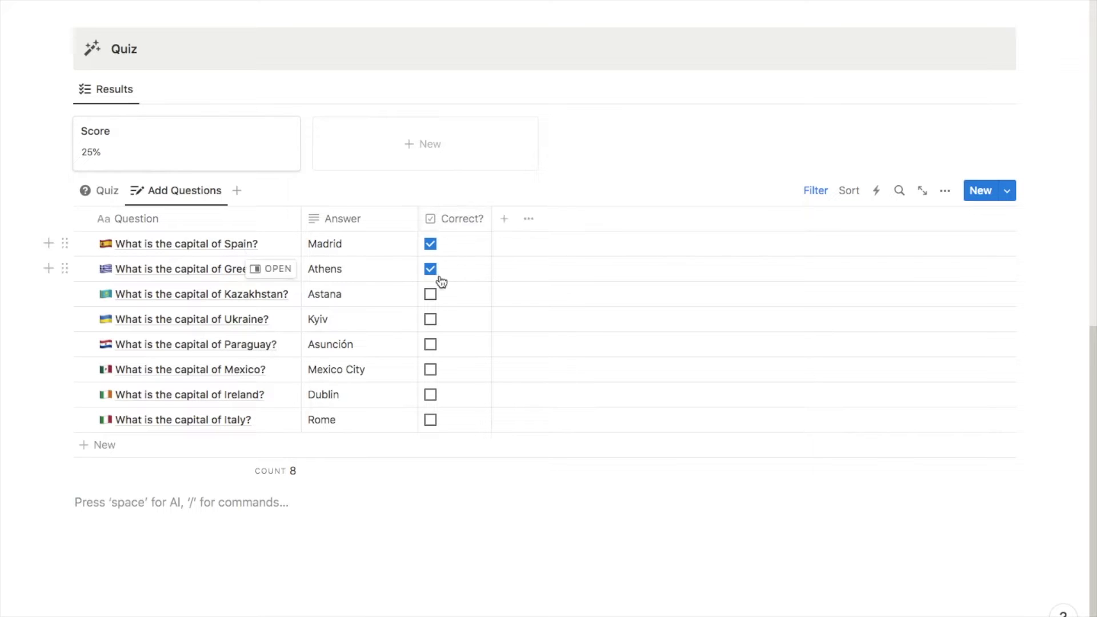
pyautogui.click(430, 294)
pyautogui.click(431, 319)
pyautogui.click(431, 370)
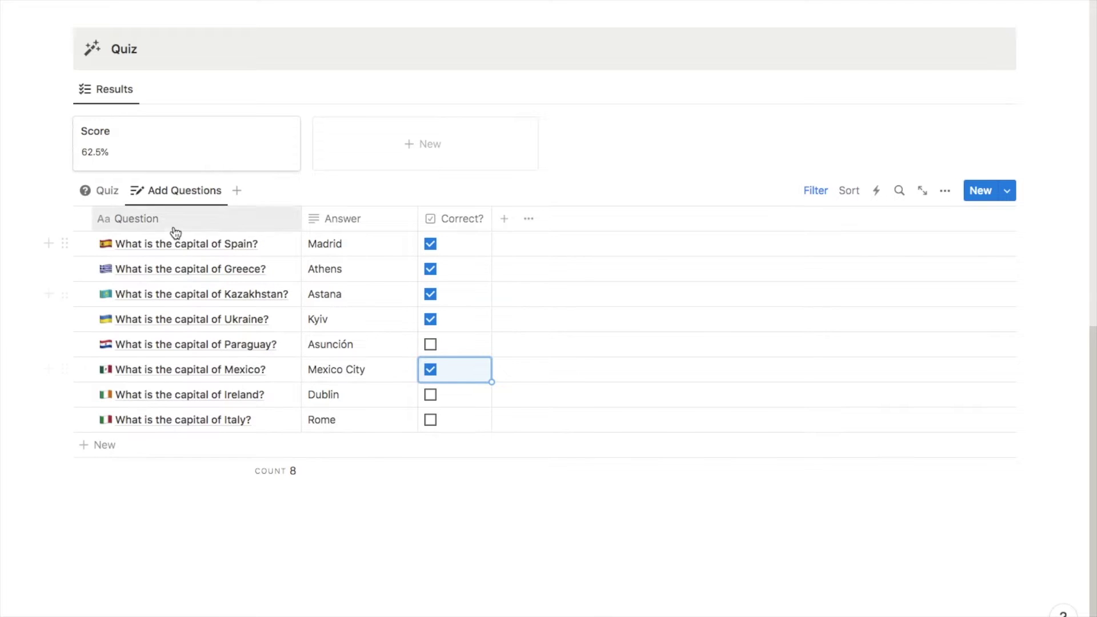
pyautogui.click(104, 192)
pyautogui.click(87, 385)
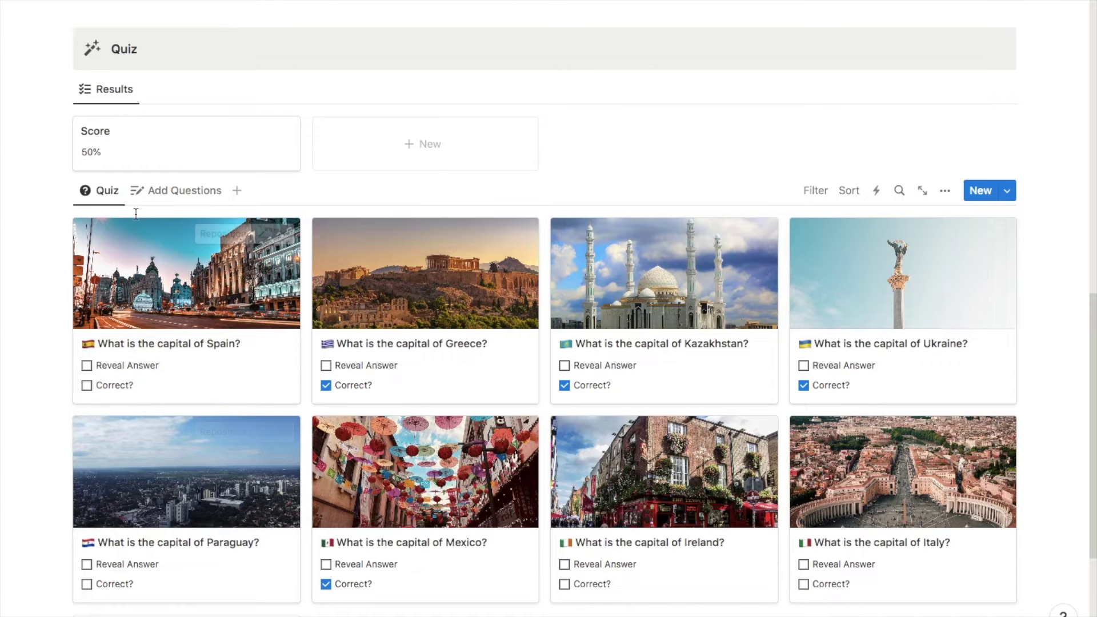
# - Clear the Correct? checkboxes of all questions in the Add Questions view and return to the Quiz view
pyautogui.click(158, 201)
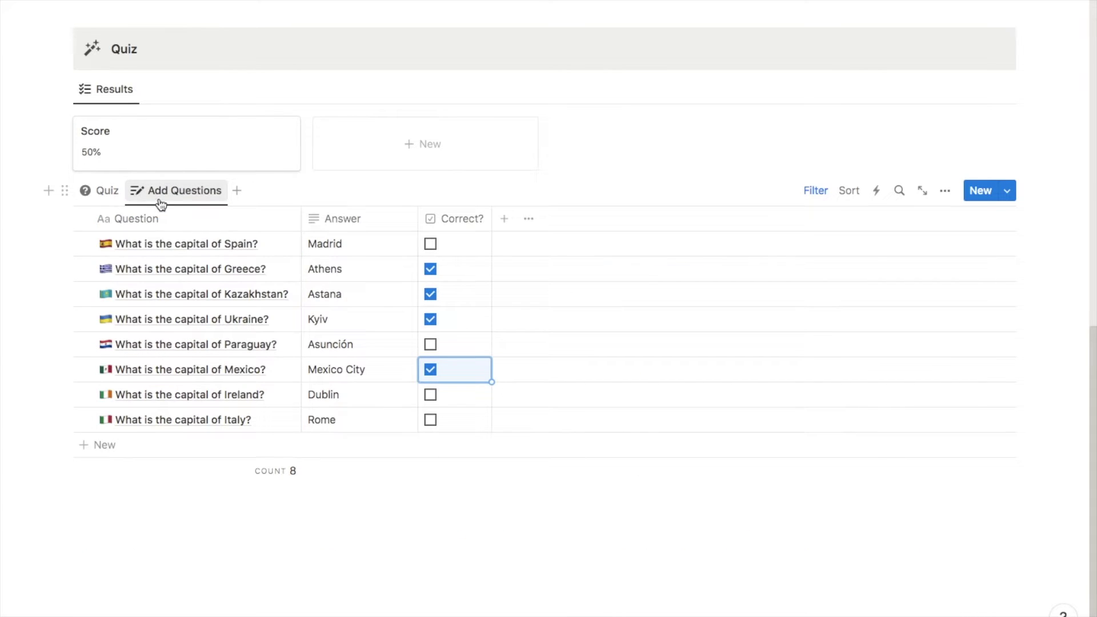
pyautogui.click(461, 255)
pyautogui.moveTo(477, 254); pyautogui.dragTo(459, 422)
pyautogui.press('BackSpace')
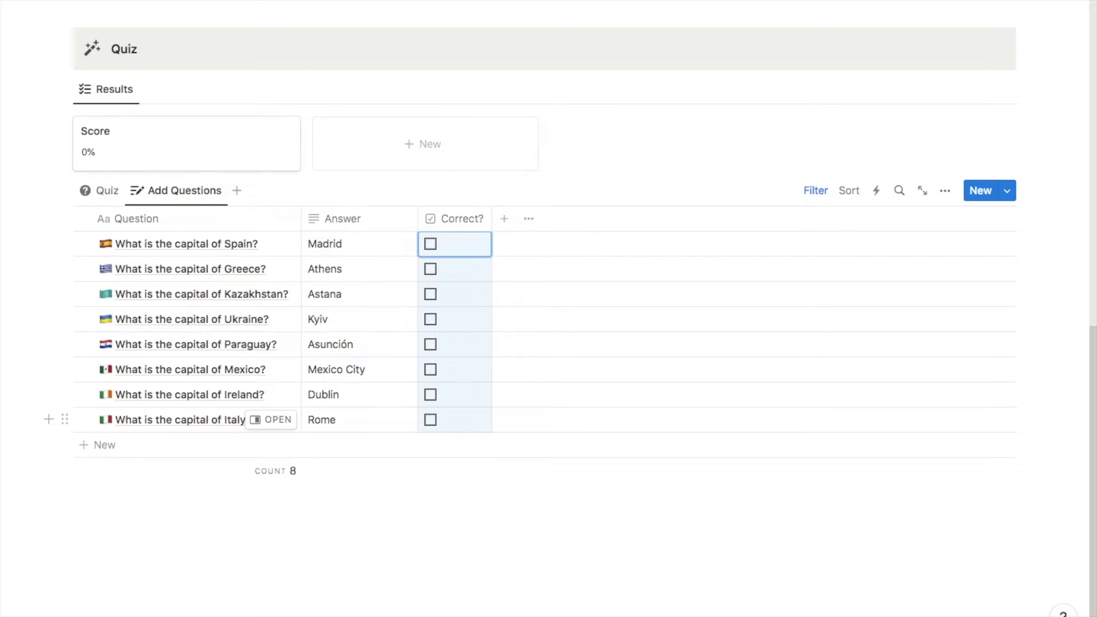
pyautogui.click(100, 190)
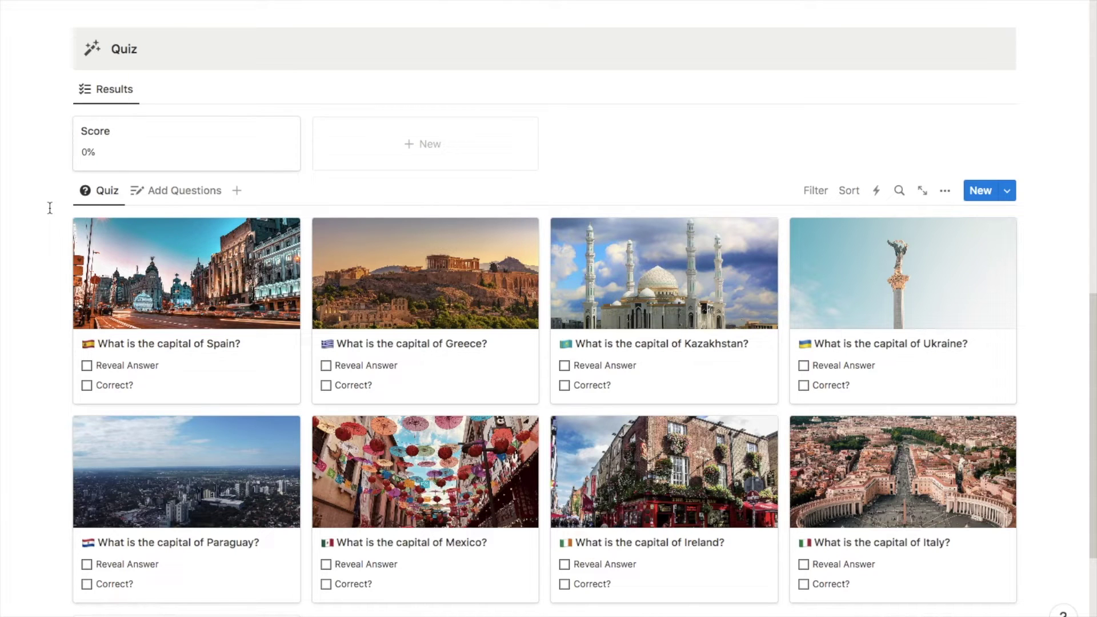
# - Insert a new inline database titled "Quiz" in the empty area below the existing quiz and hide its title
pyautogui.scroll(-10, 50, 208)
pyautogui.click(117, 177)
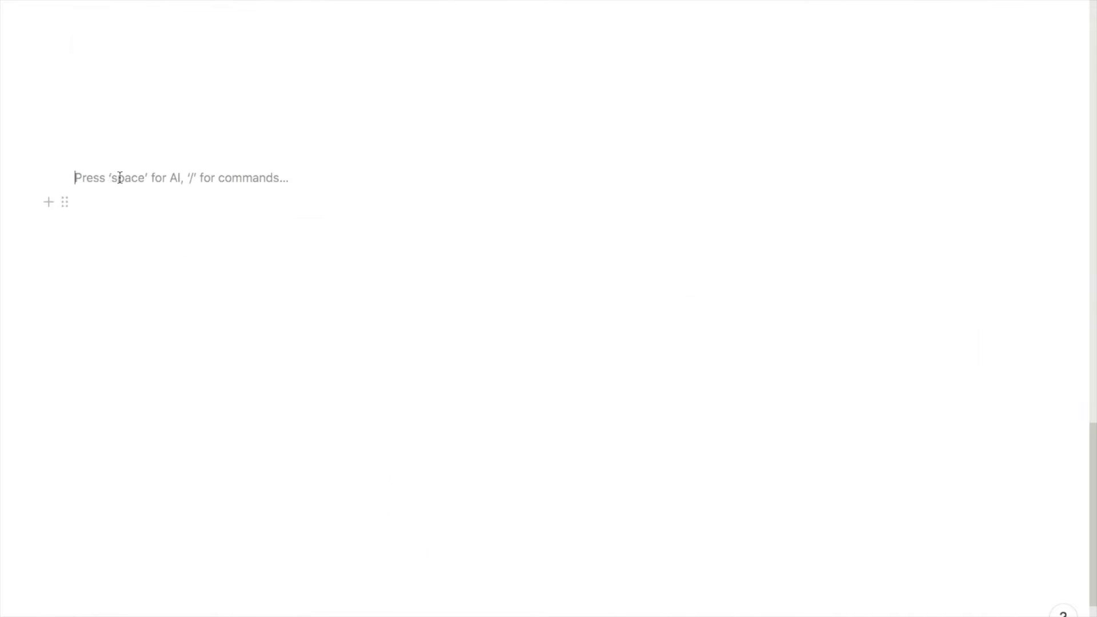
pyautogui.write('/data')
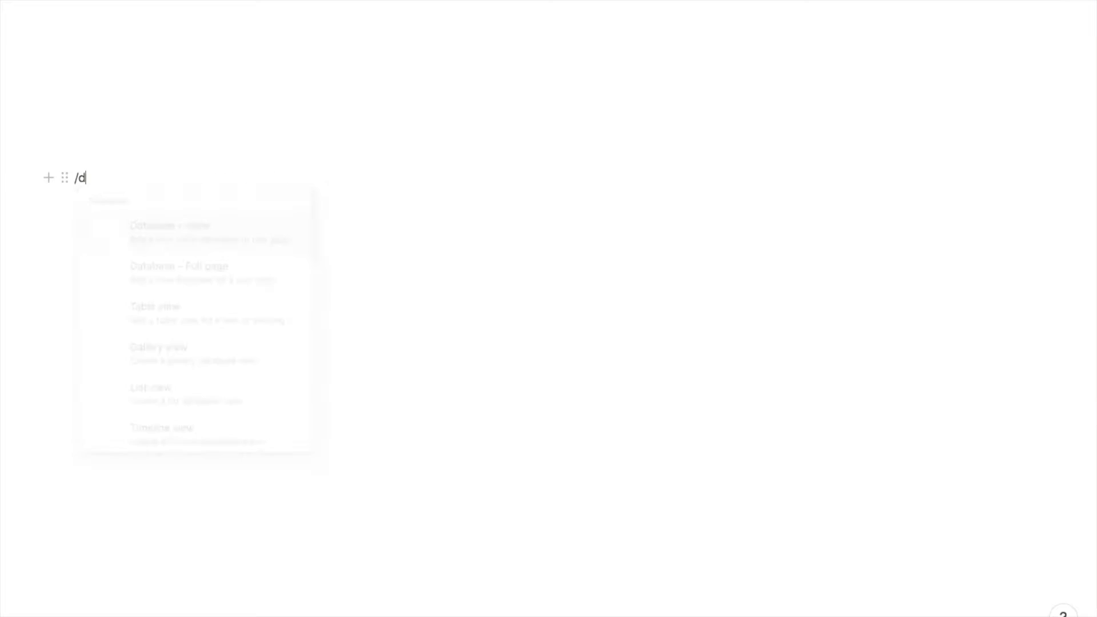
pyautogui.click(184, 242)
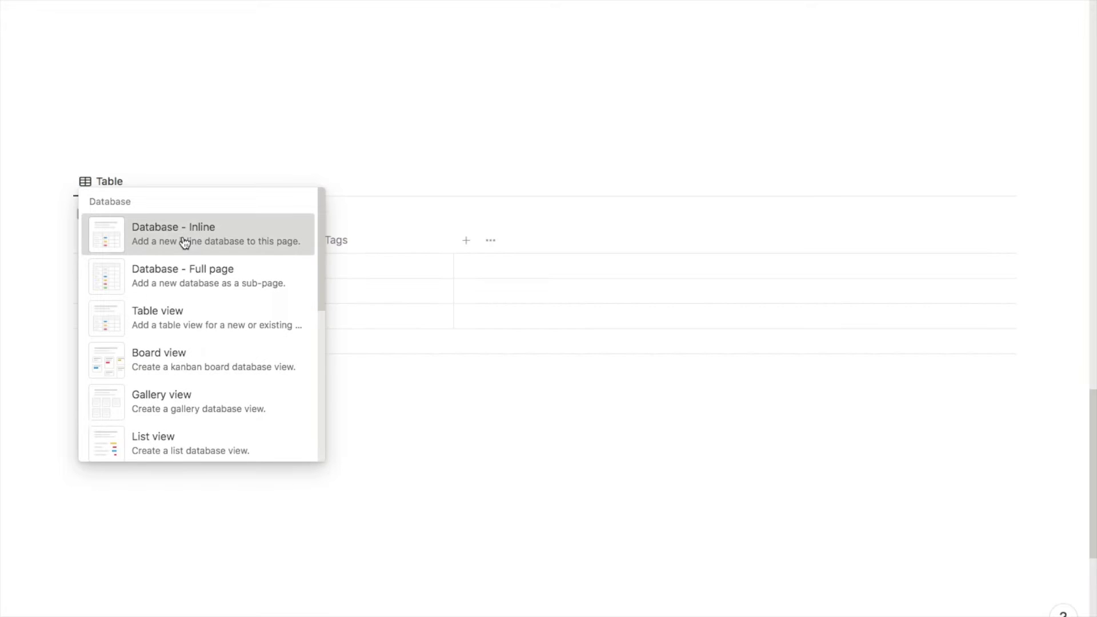
pyautogui.write('Quiz')
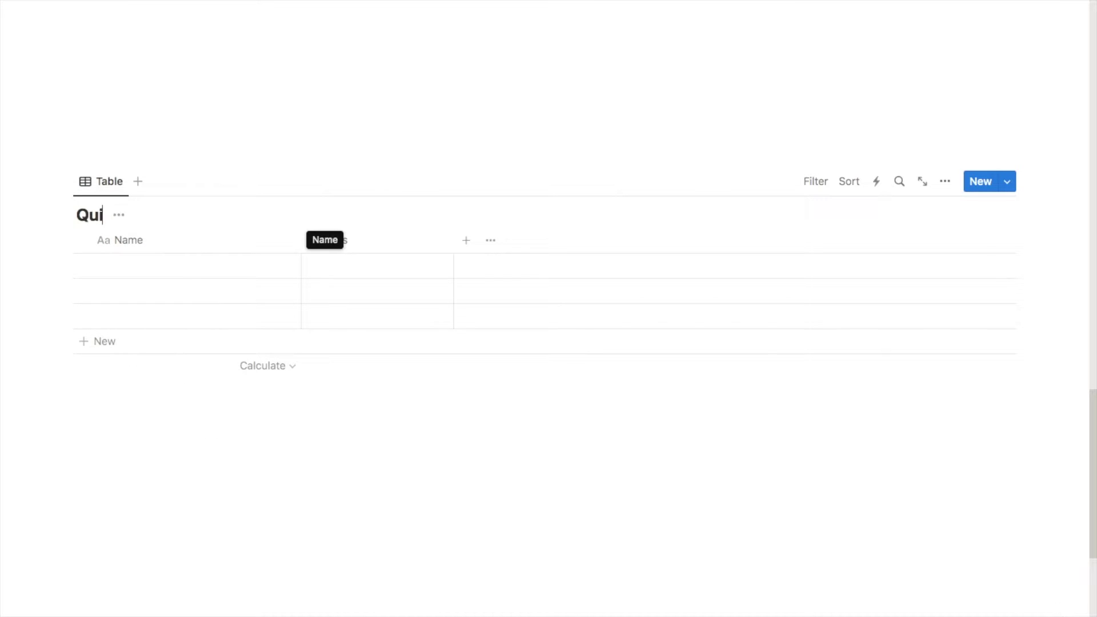
pyautogui.click(127, 216)
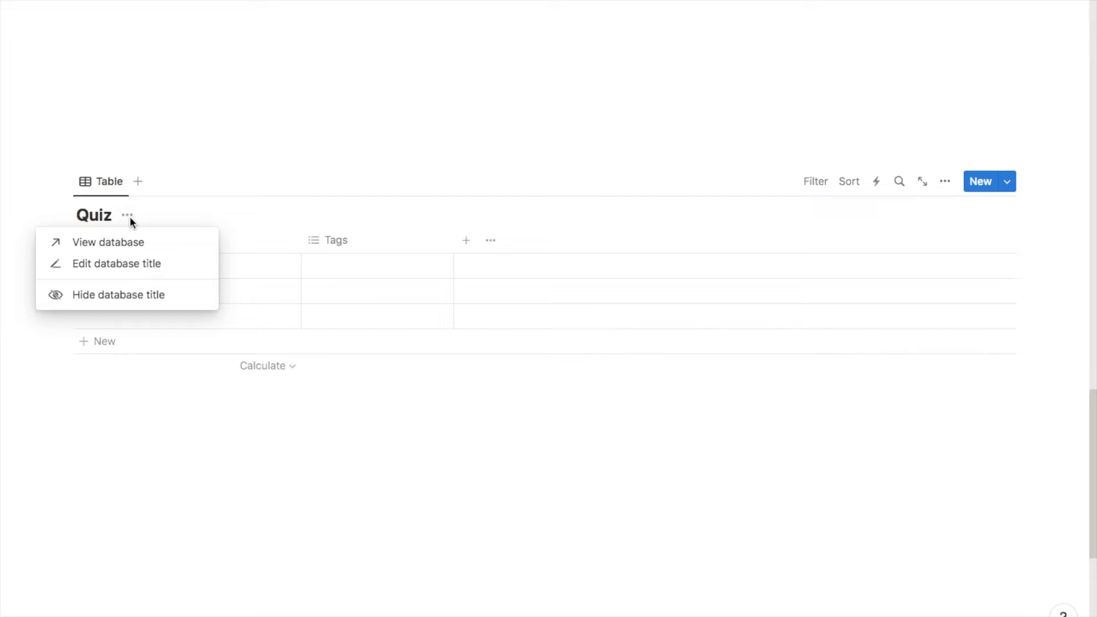
pyautogui.click(92, 296)
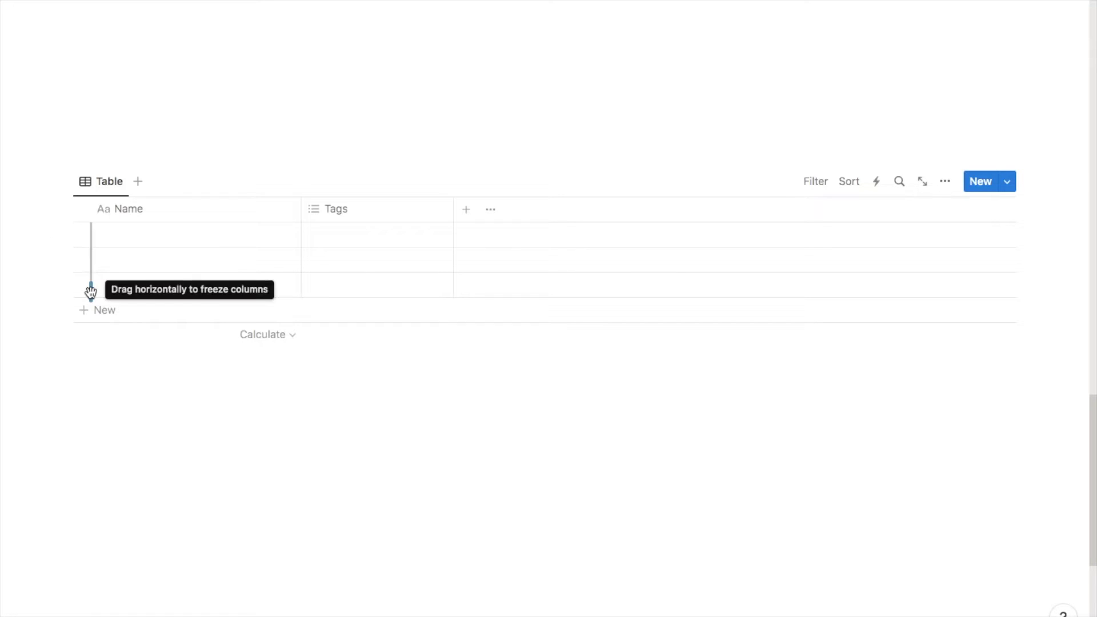
# - Rename the new database's table view as "Add Questions" and give it the pencil icon
pyautogui.click(101, 180)
pyautogui.click(121, 215)
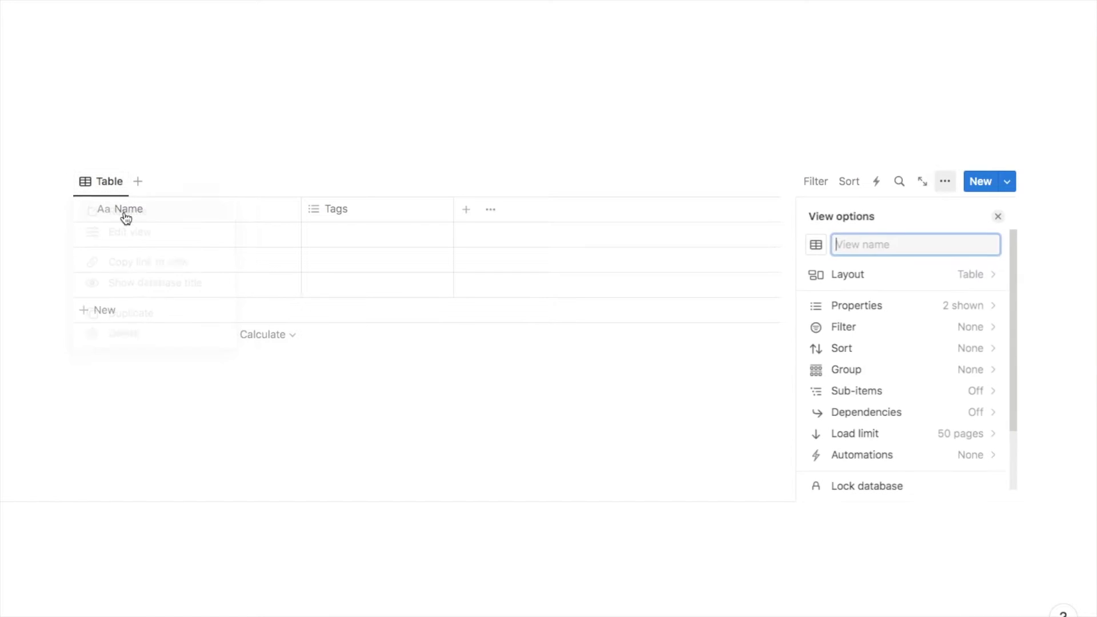
pyautogui.write('Add Questions')
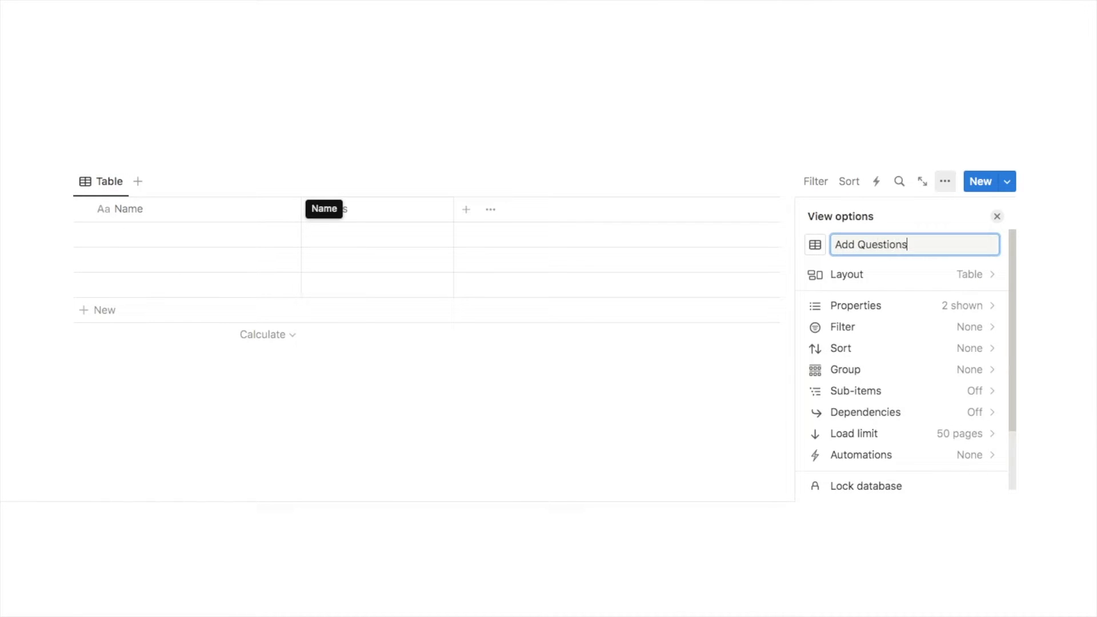
pyautogui.click(816, 245)
pyautogui.click(755, 362)
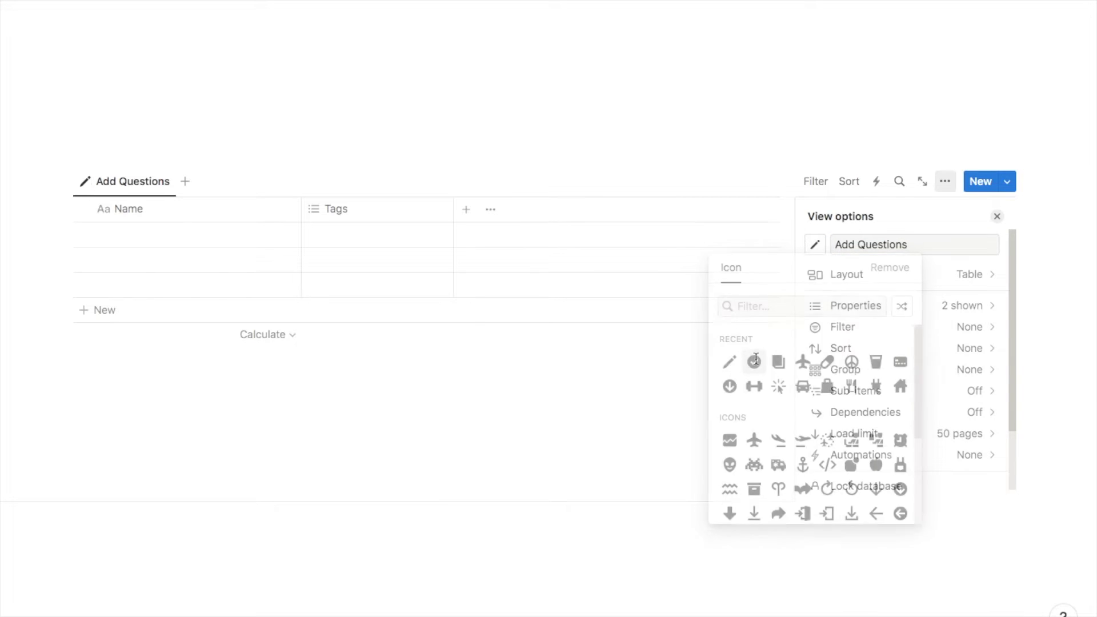
pyautogui.press('Escape')
# - Delete the Tags property from the new database
pyautogui.click(344, 213)
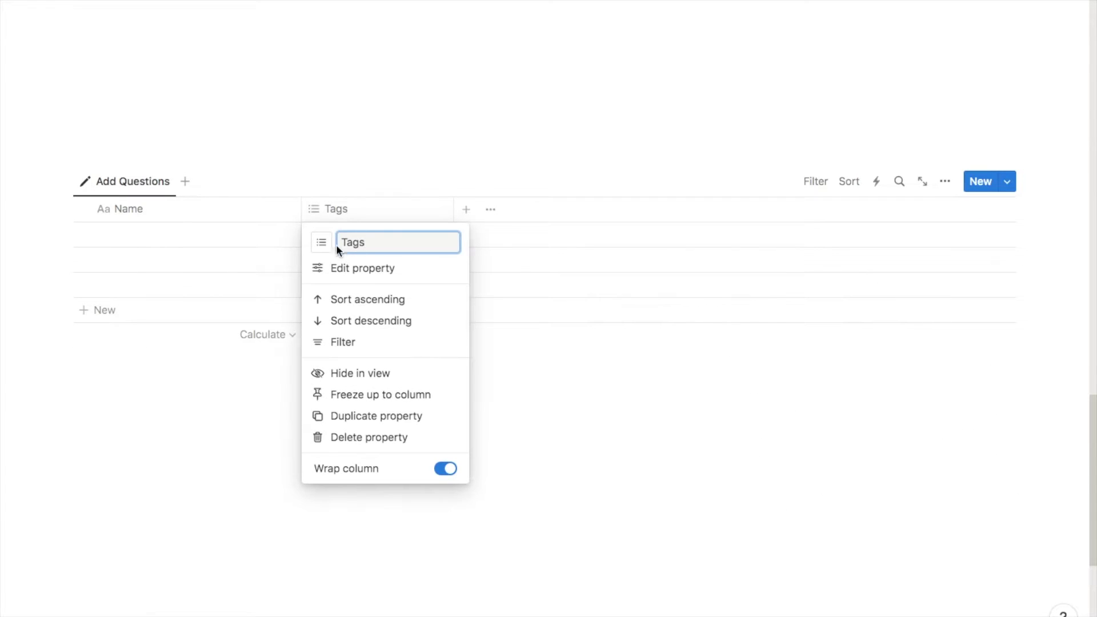
pyautogui.click(344, 437)
pyautogui.click(545, 308)
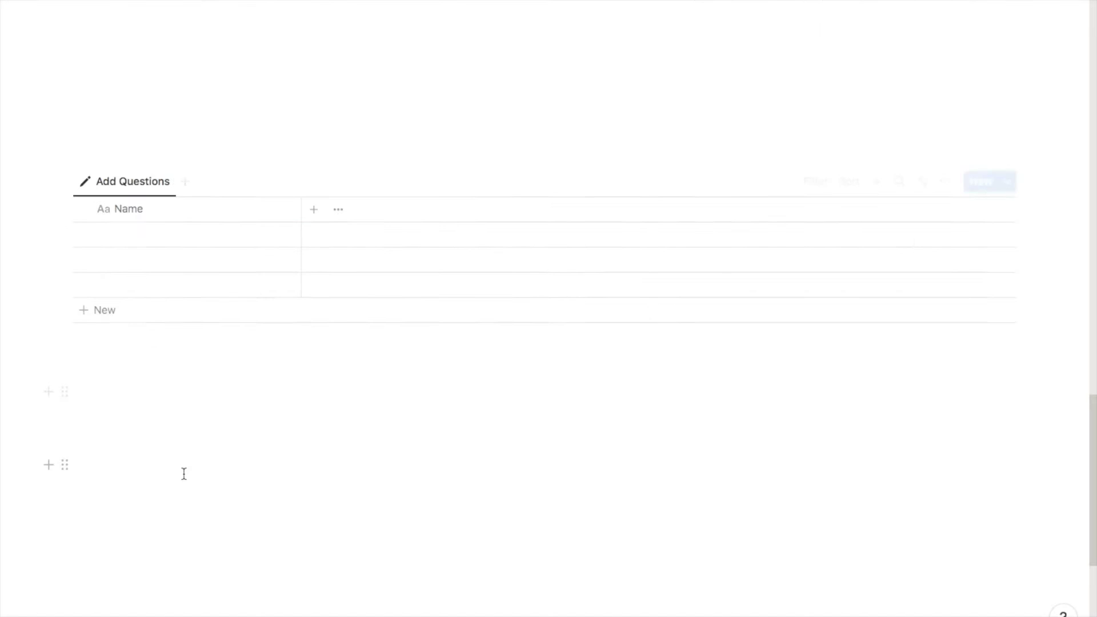
# - Rename the Name property as "Question"
pyautogui.click(137, 212)
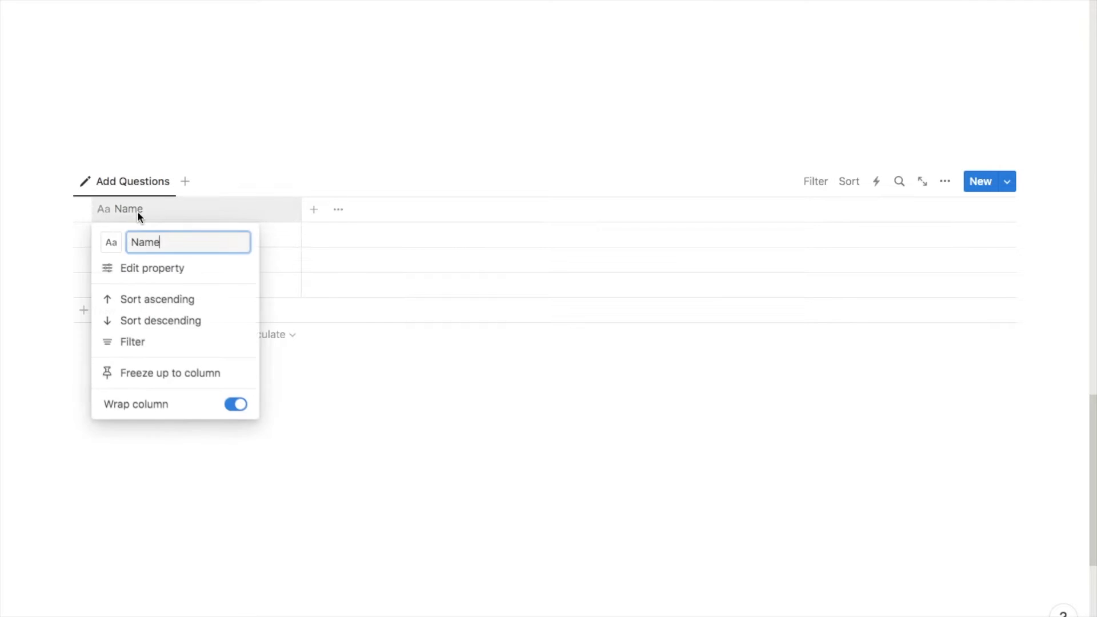
pyautogui.press('BackSpace')
pyautogui.press('BackSpace')
pyautogui.press('BackSpace')
pyautogui.press('BackSpace')
pyautogui.write('Question')
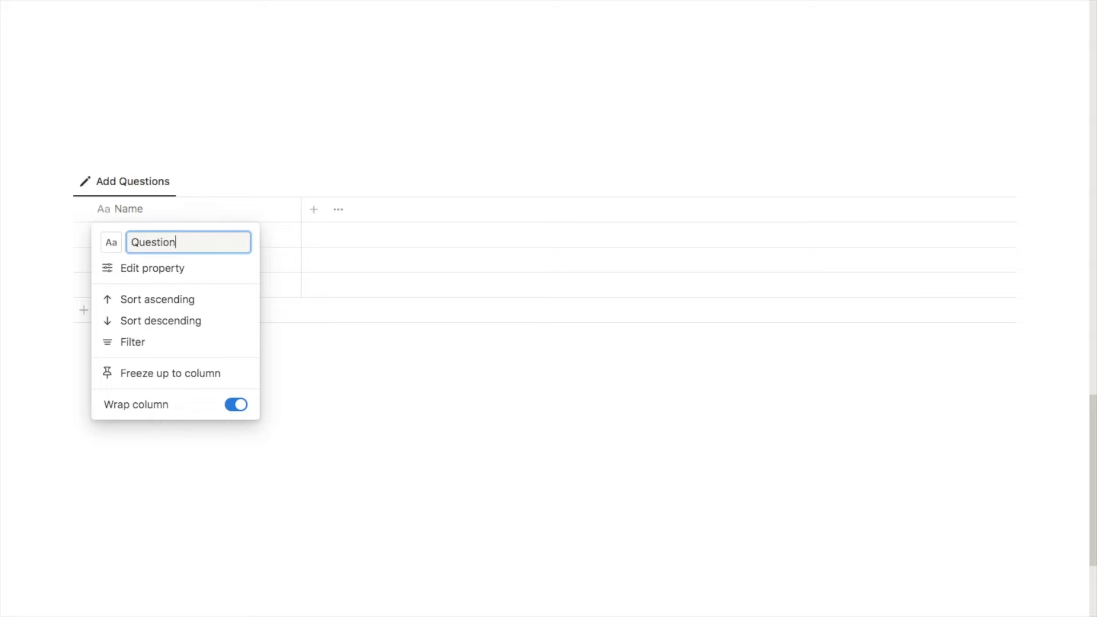
pyautogui.press('Return')
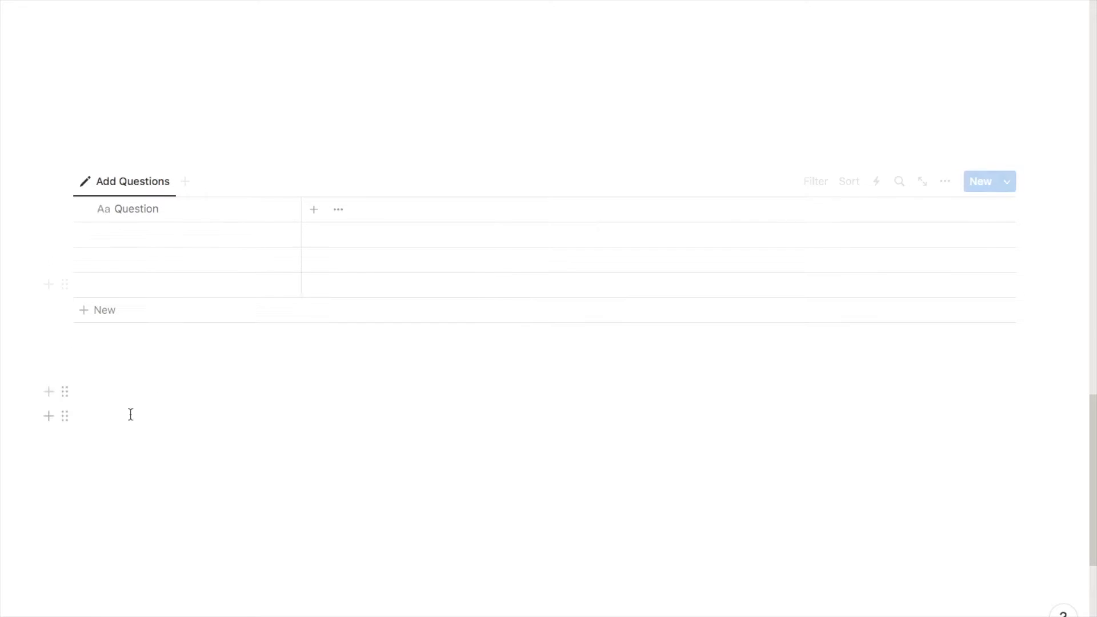
# - Enter "What is the capital of Spain?" as the first question in the table
pyautogui.click(138, 239)
pyautogui.write('What is the capital of Spain?')
pyautogui.press('Return')
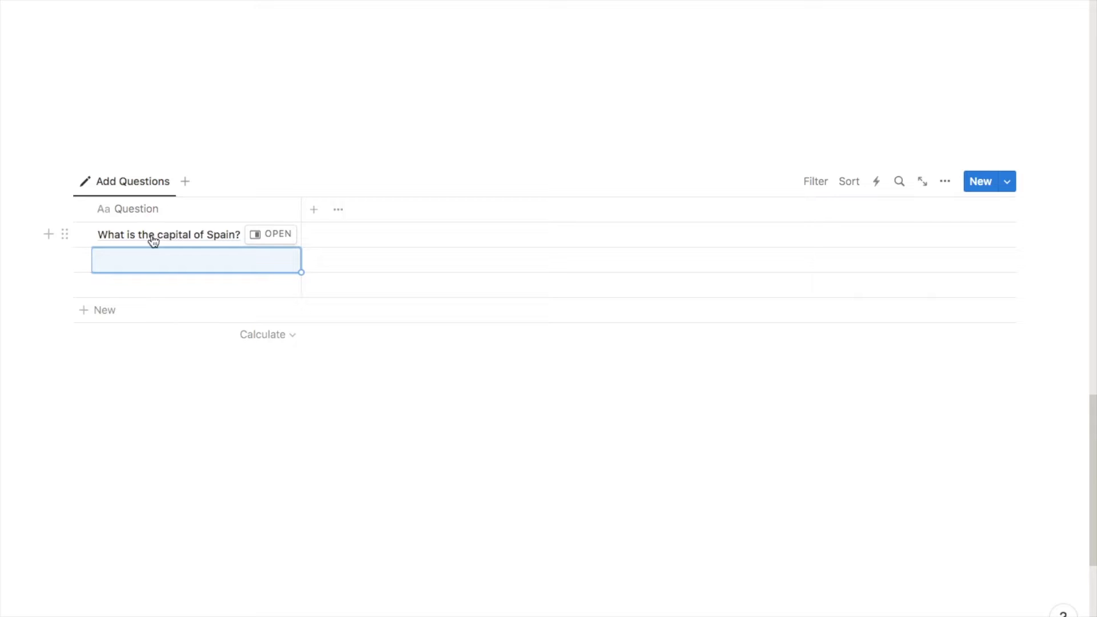
# - Open the Spain question's page and set the Spanish flag emoji as its icon
pyautogui.click(278, 235)
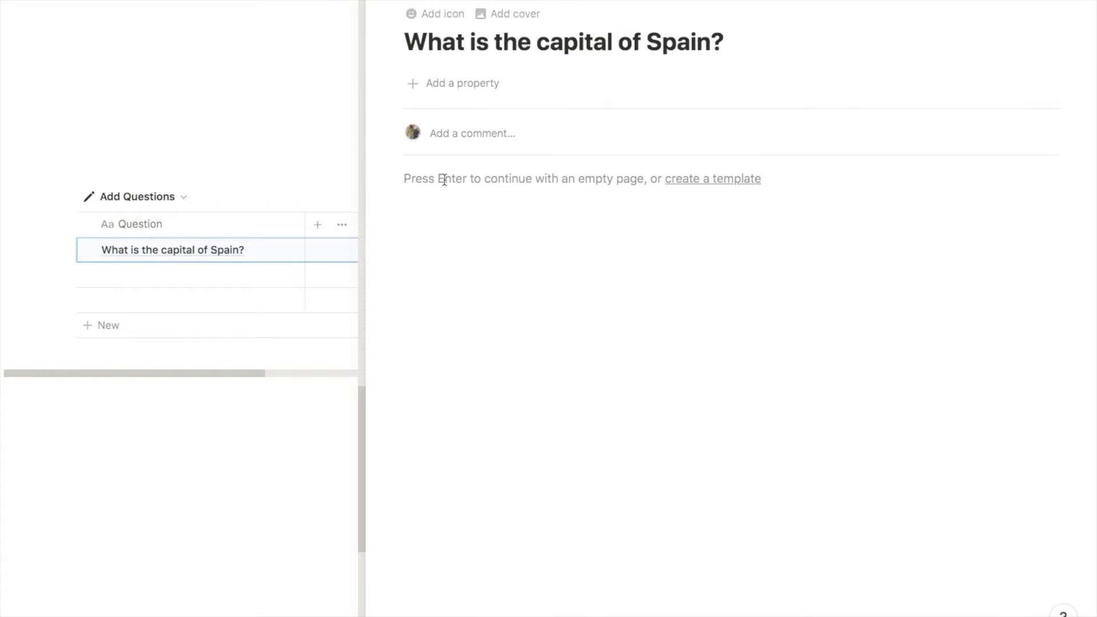
pyautogui.click(426, 14)
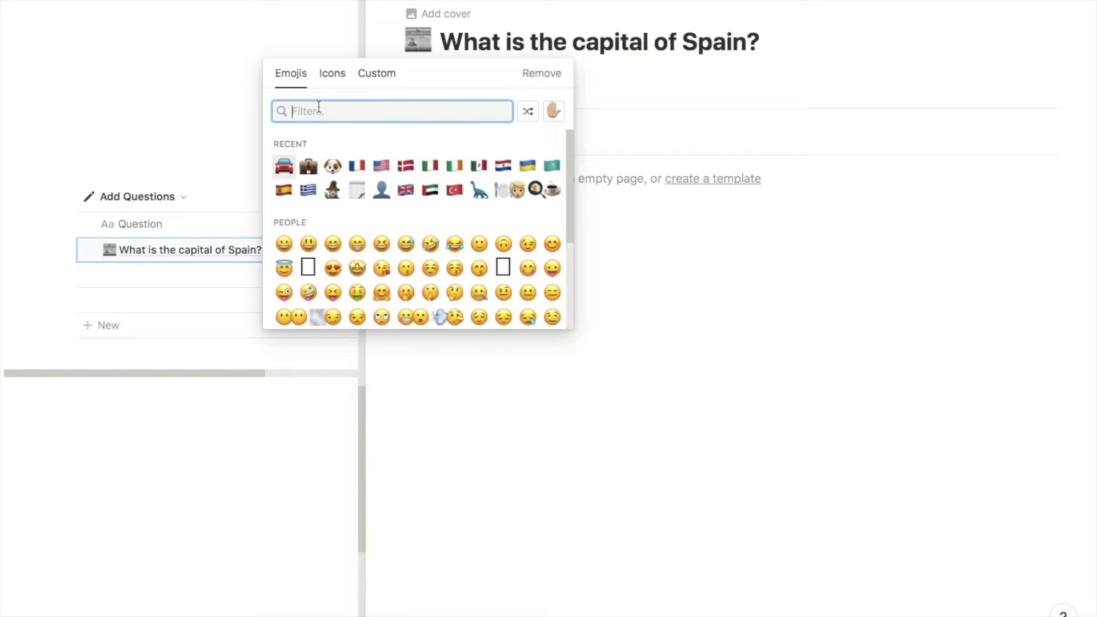
pyautogui.write('spain')
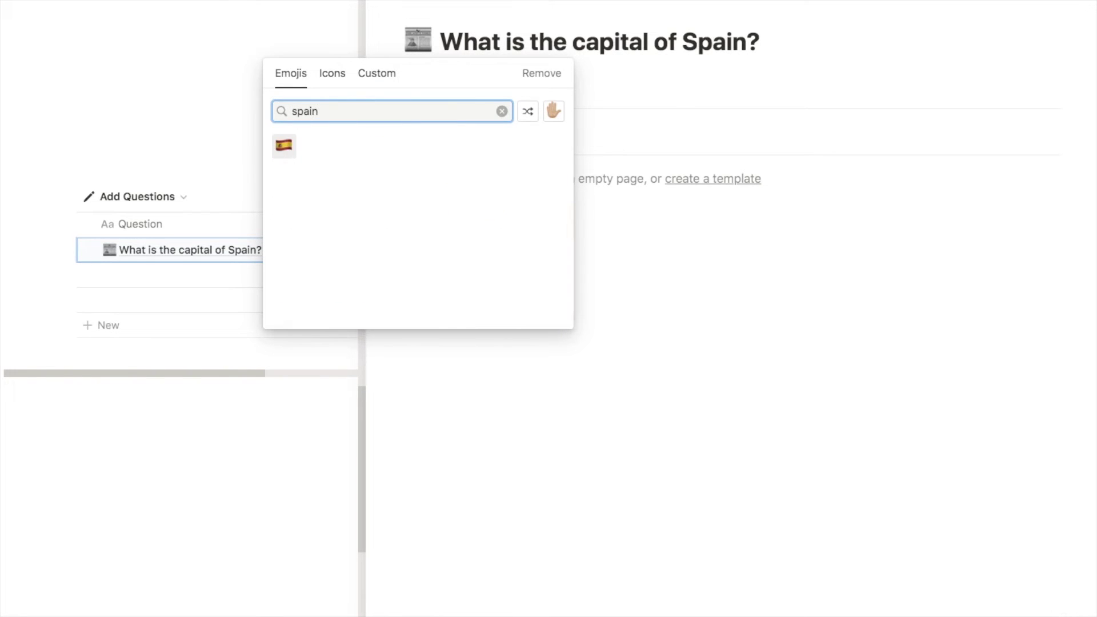
pyautogui.click(285, 146)
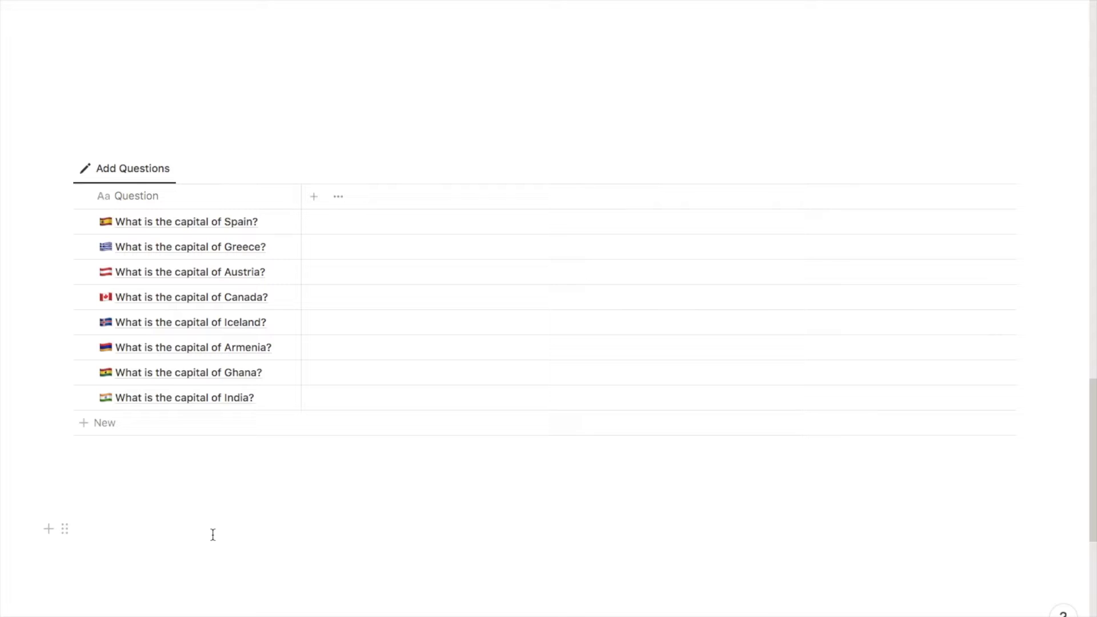
# - Add a Text property named "Answer" to the question table
pyautogui.click(314, 201)
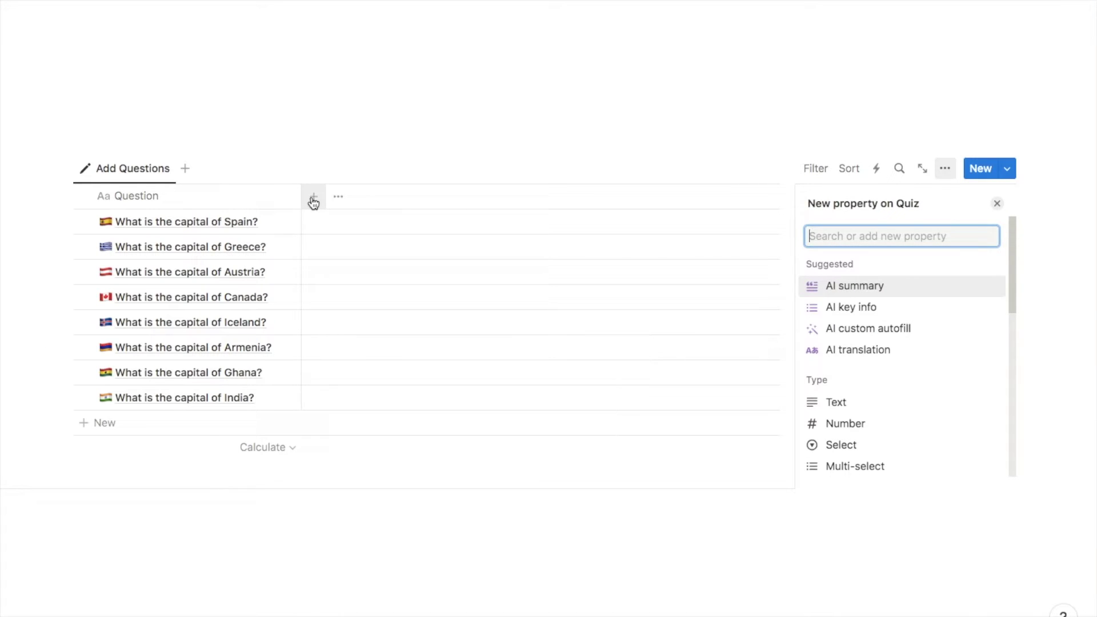
pyautogui.write('tex')
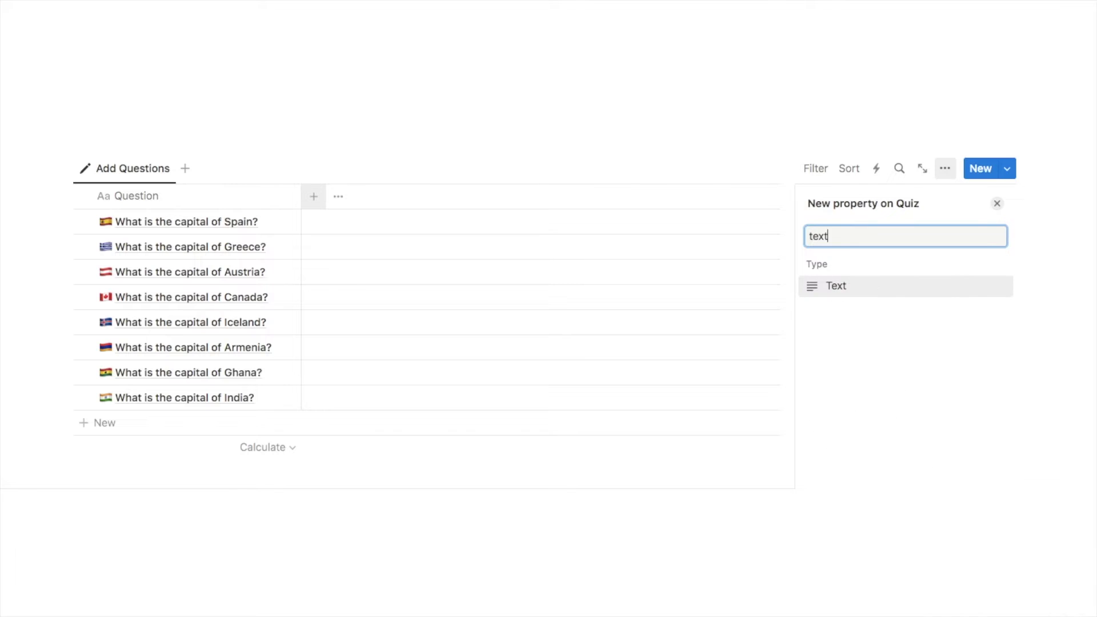
pyautogui.write('t')
pyautogui.click(850, 291)
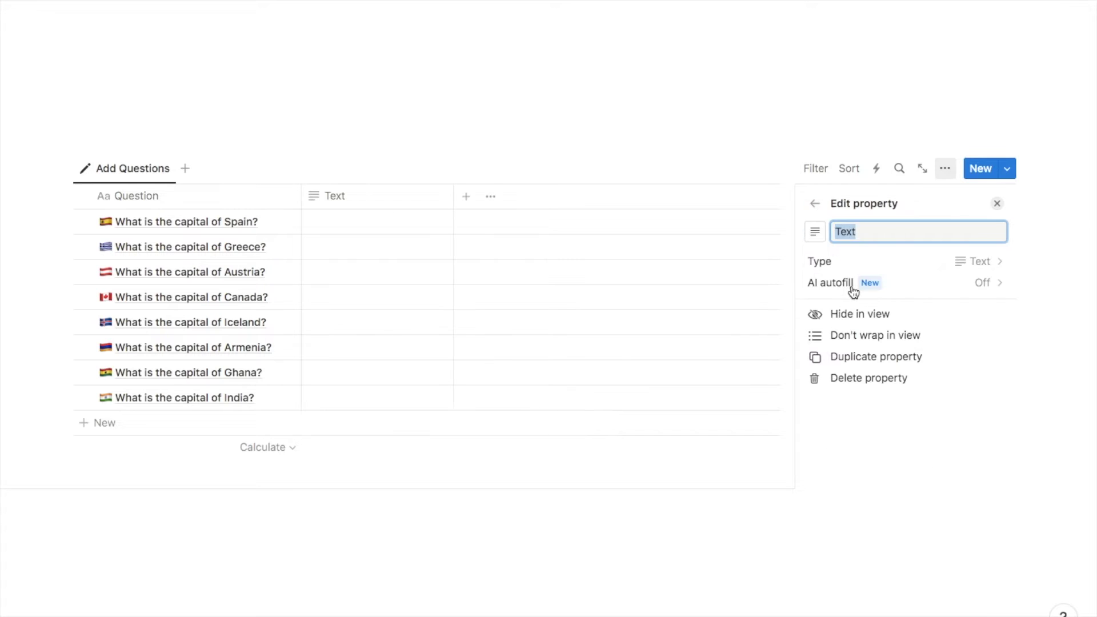
pyautogui.write('Answer')
pyautogui.click(502, 531)
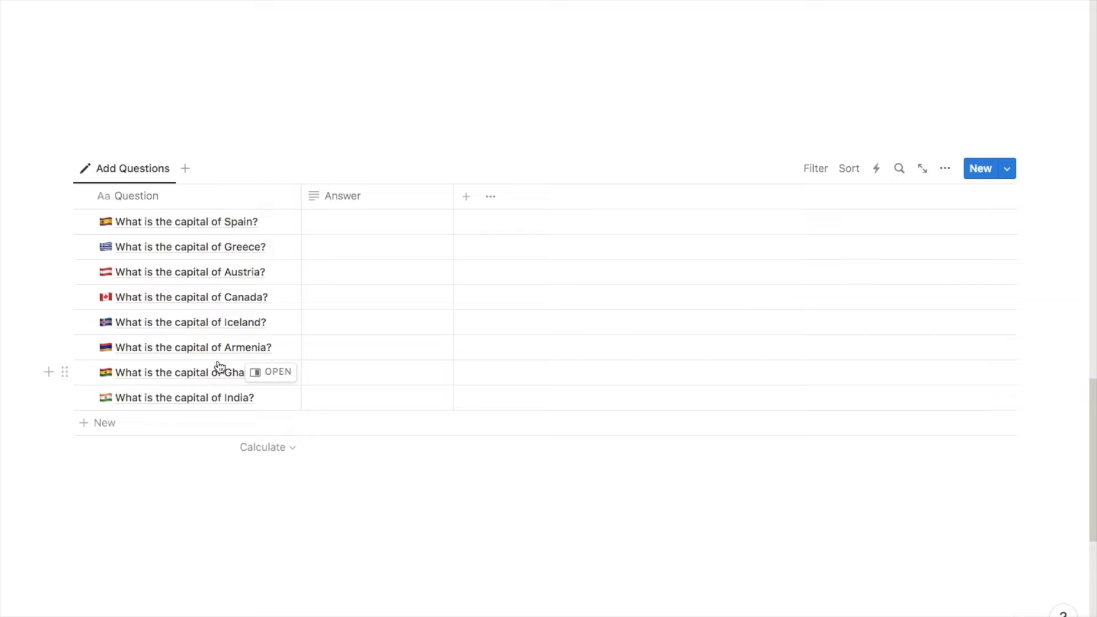
# - Enter "Madrid" as the answer to the Spain question and narrow the Answer column
pyautogui.click(330, 223)
pyautogui.write('Madrid')
pyautogui.press('Return')
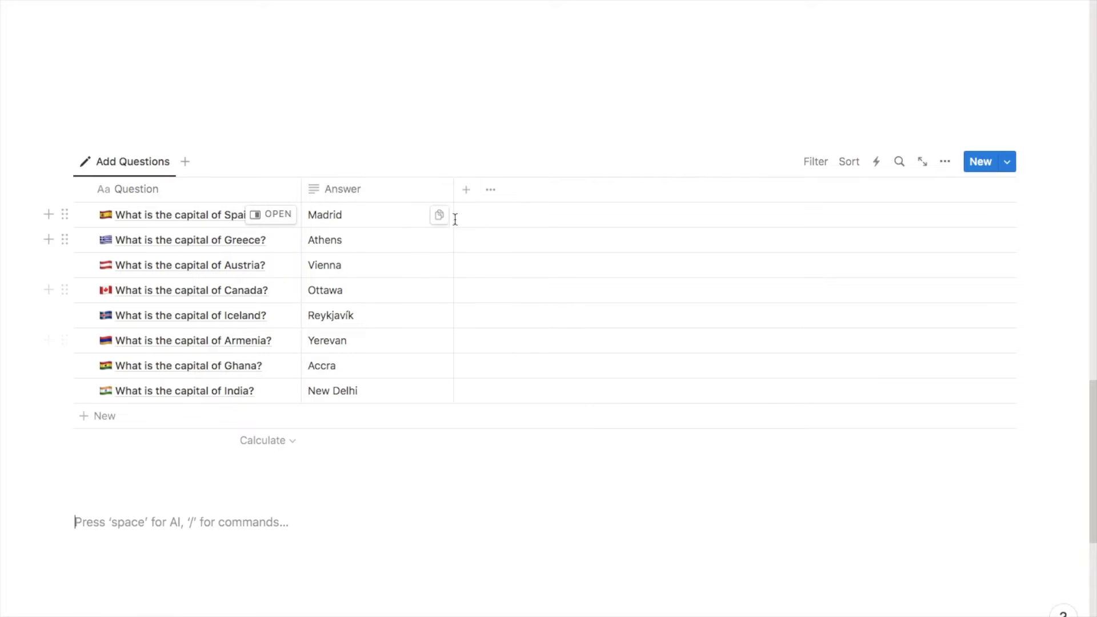
pyautogui.moveTo(454, 196); pyautogui.dragTo(398, 217)
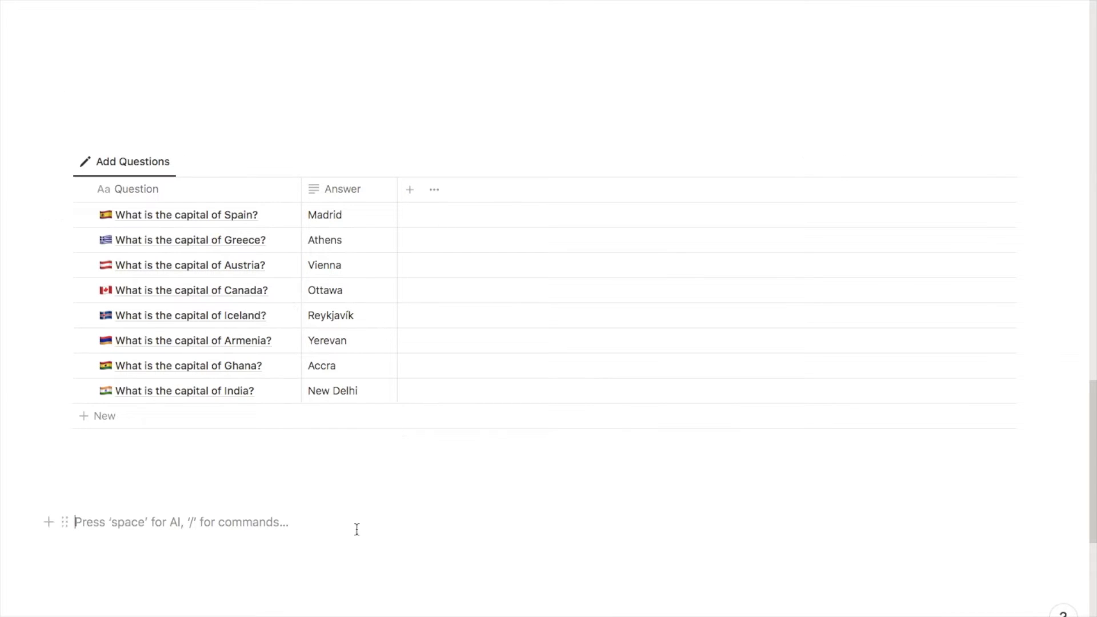
# - Add a Checkbox property named "Reveal Answer" and tick it for the Spain and Greece questions
pyautogui.click(410, 192)
pyautogui.write('check')
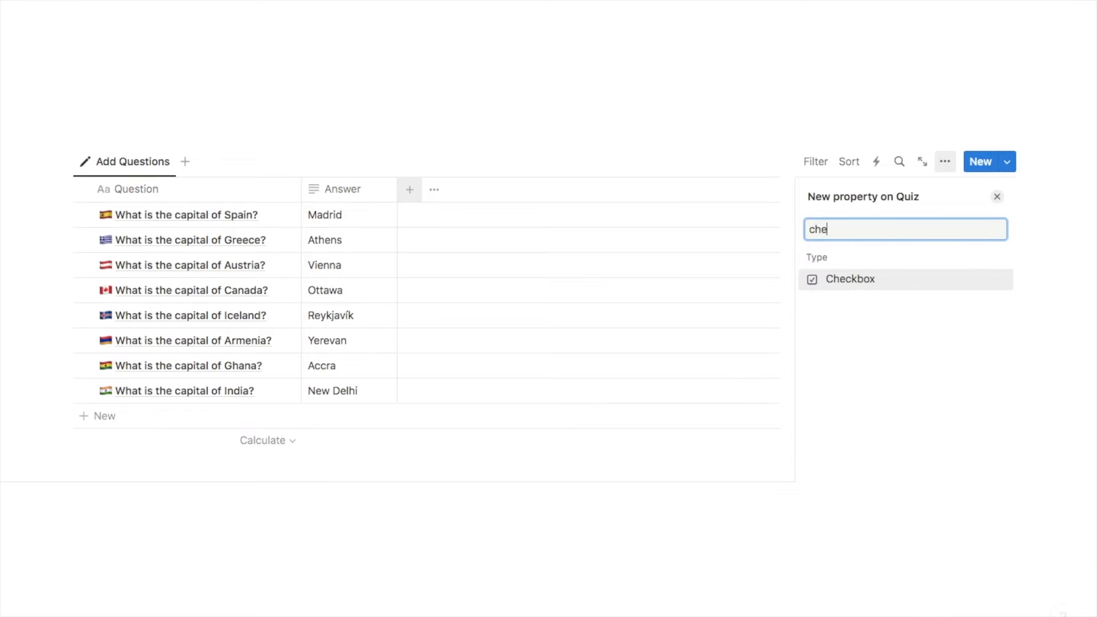
pyautogui.click(852, 280)
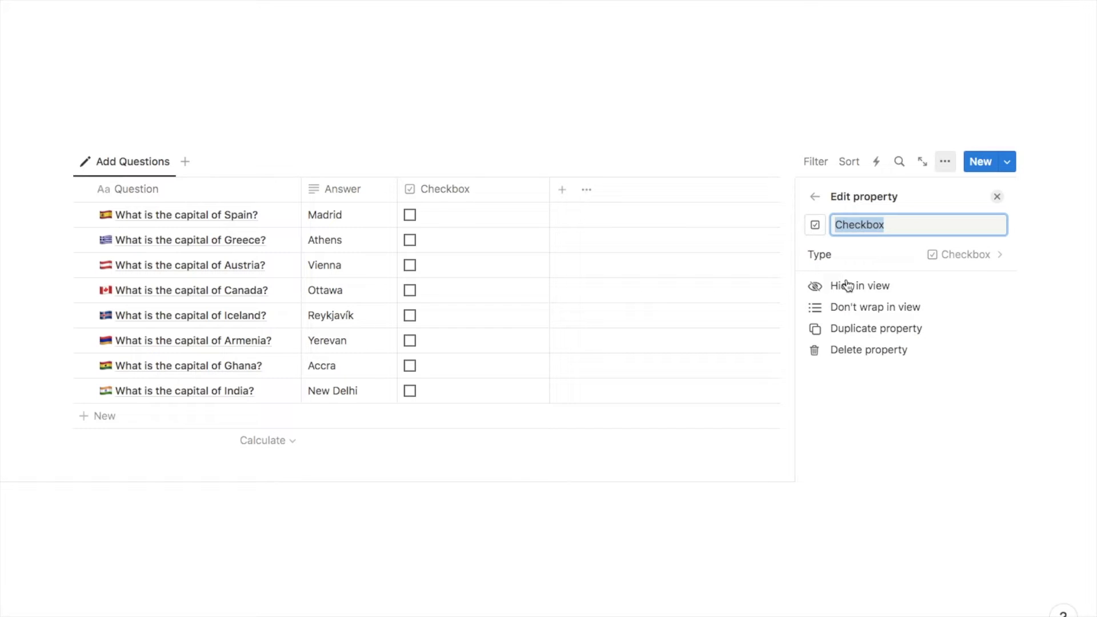
pyautogui.write('Re')
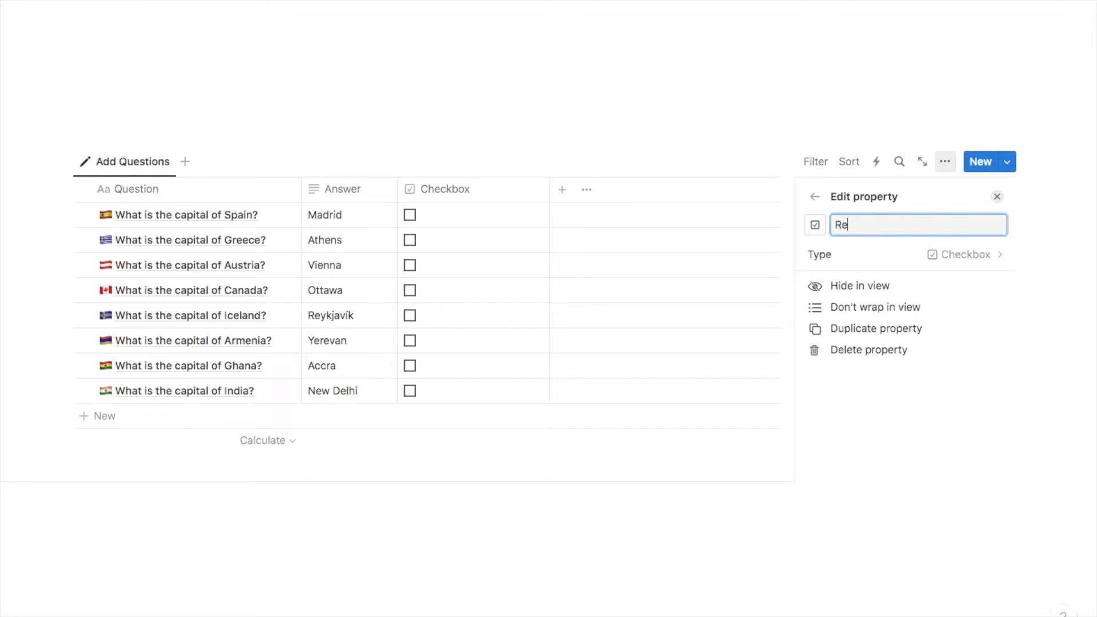
pyautogui.write('veal An')
pyautogui.press('BackSpace')
pyautogui.write('Answer')
pyautogui.press('Return')
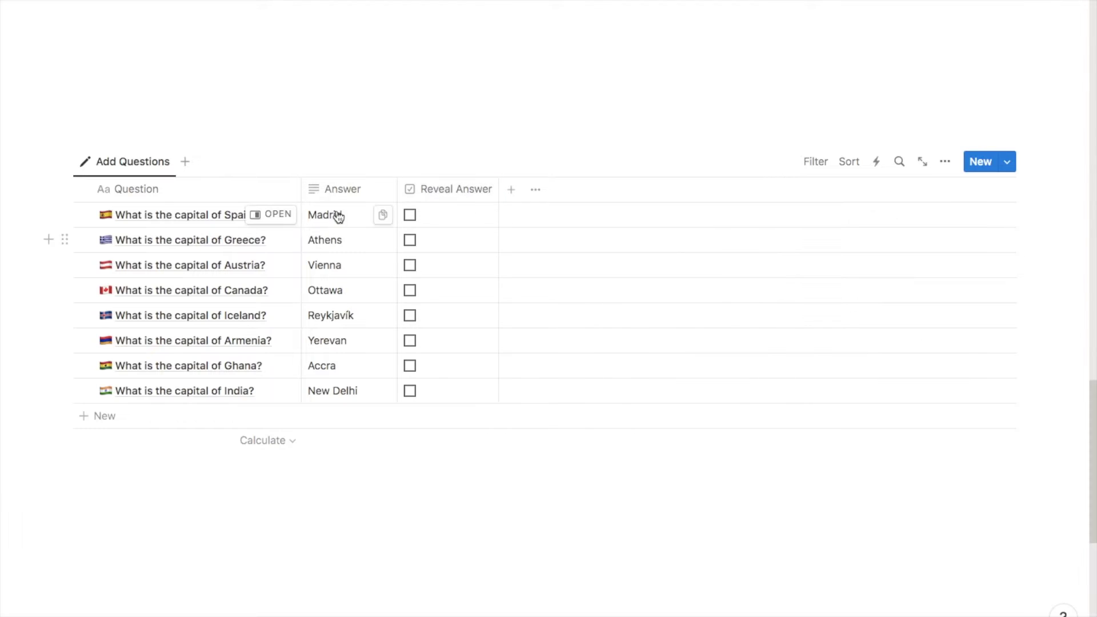
pyautogui.click(410, 216)
pyautogui.click(410, 240)
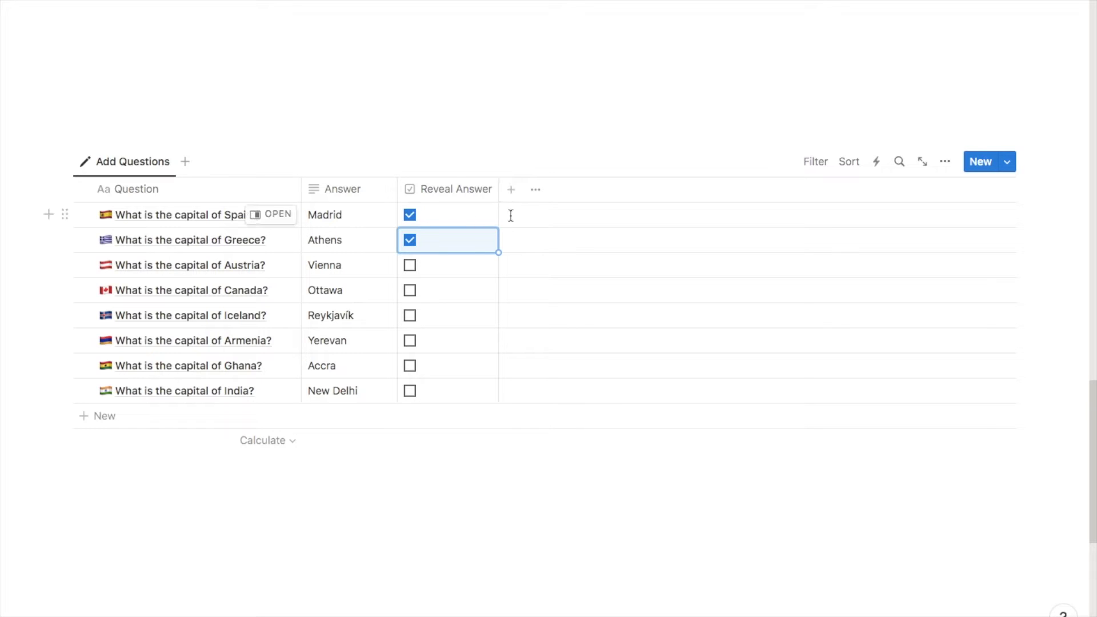
# - Add a Formula property named "Revealed Answer" to the question table
pyautogui.click(513, 197)
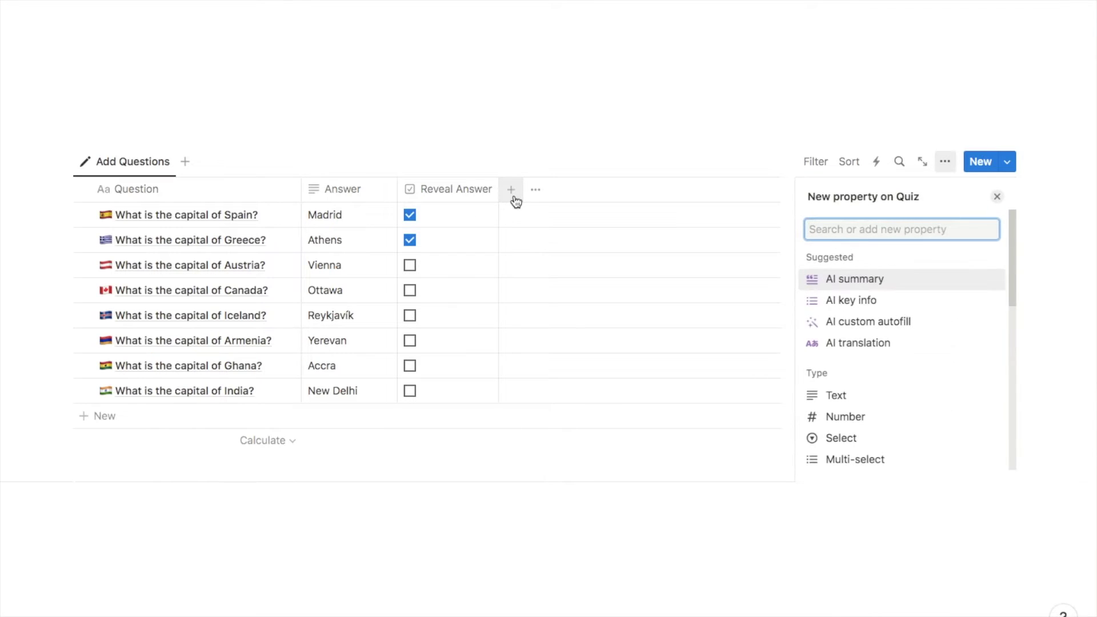
pyautogui.write('form')
pyautogui.click(832, 283)
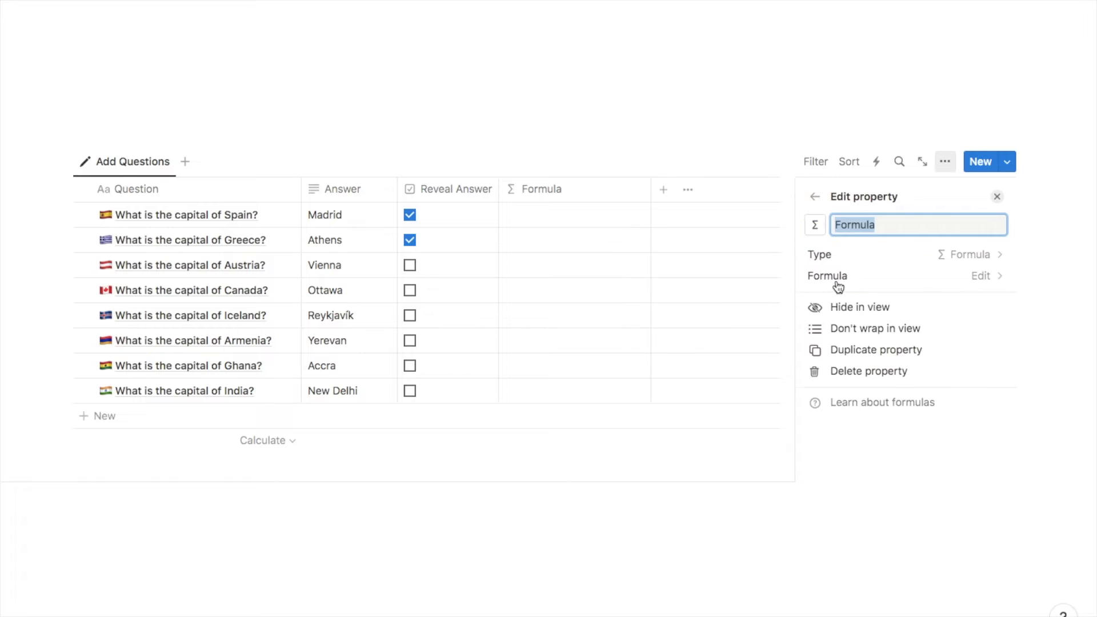
pyautogui.write('Revealed Answer')
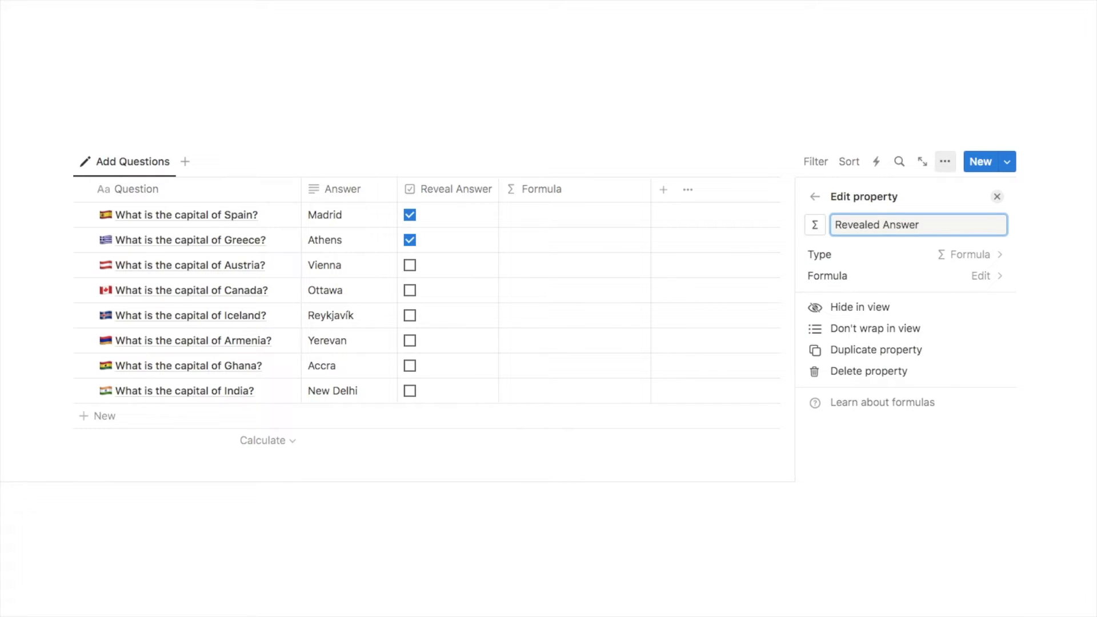
# - Set the Revealed Answer formula to if(prop("Reveal Answer") == true, format(prop("Answer")), "") and close the property settings
pyautogui.click(843, 277)
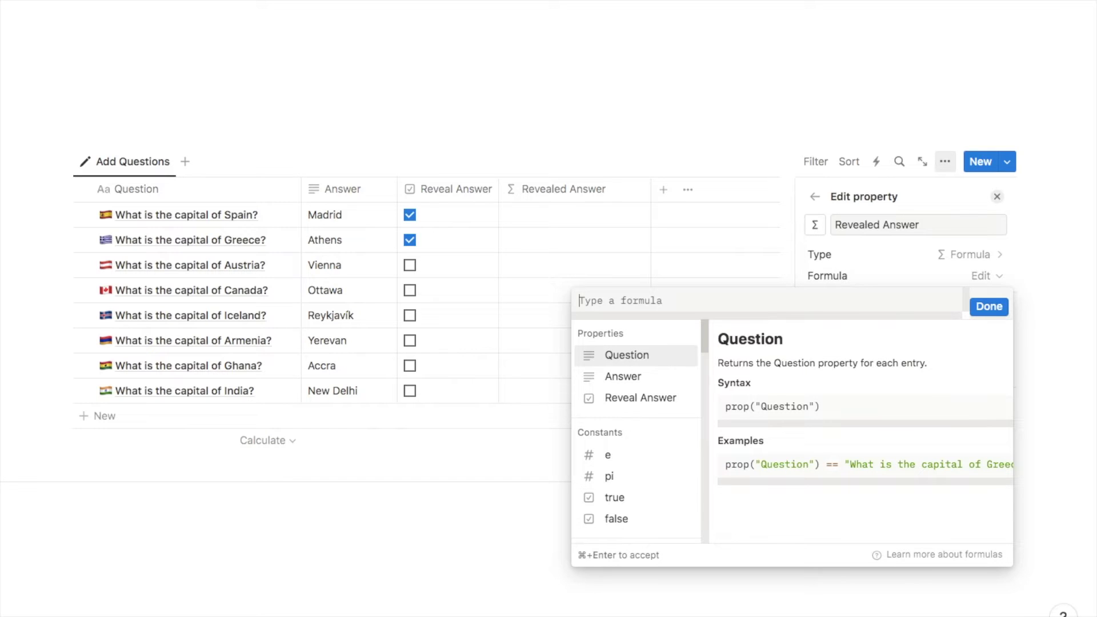
pyautogui.write('if')
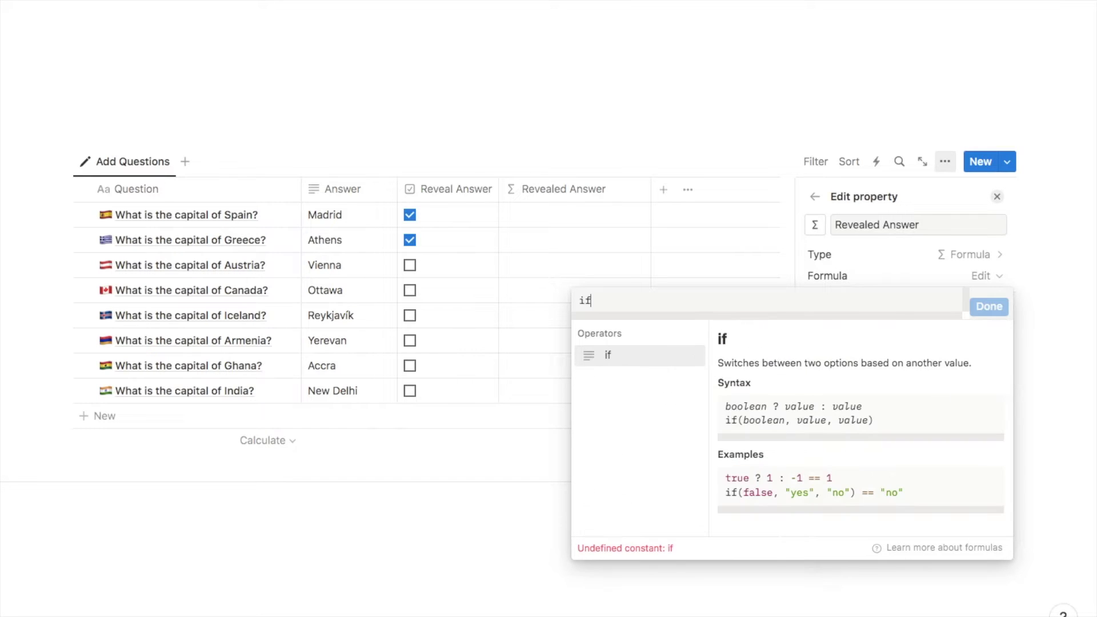
pyautogui.write('(')
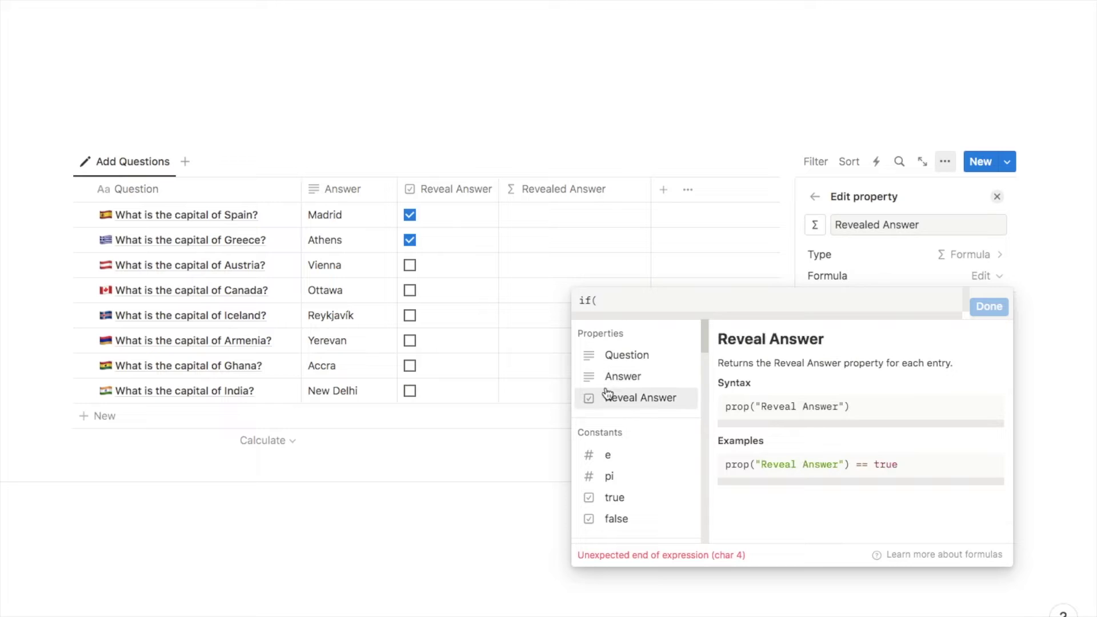
pyautogui.click(624, 406)
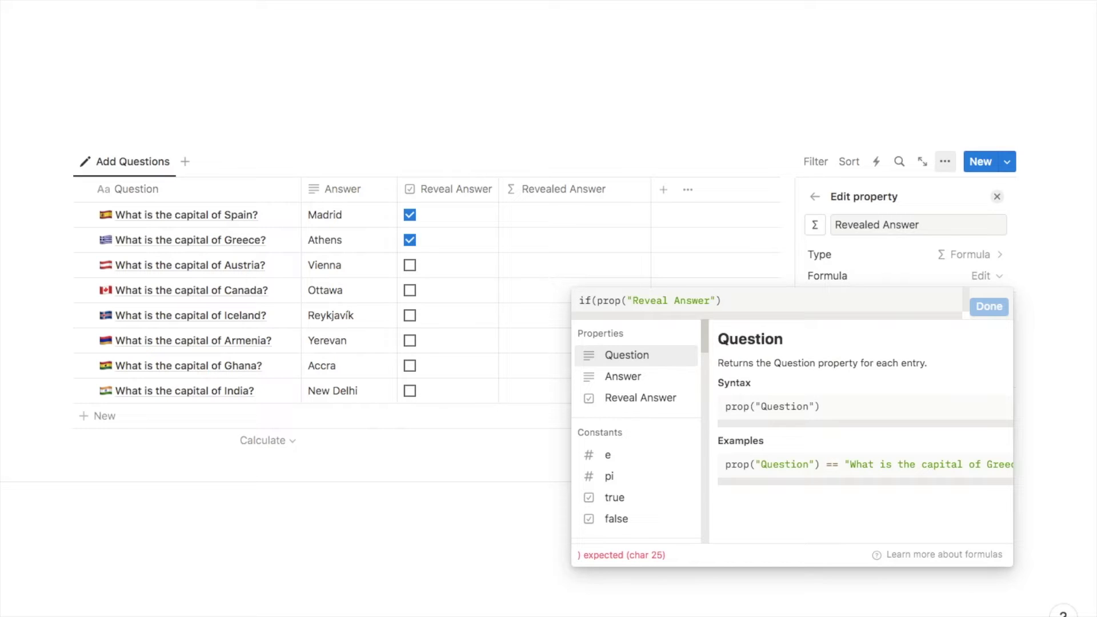
pyautogui.write('== t')
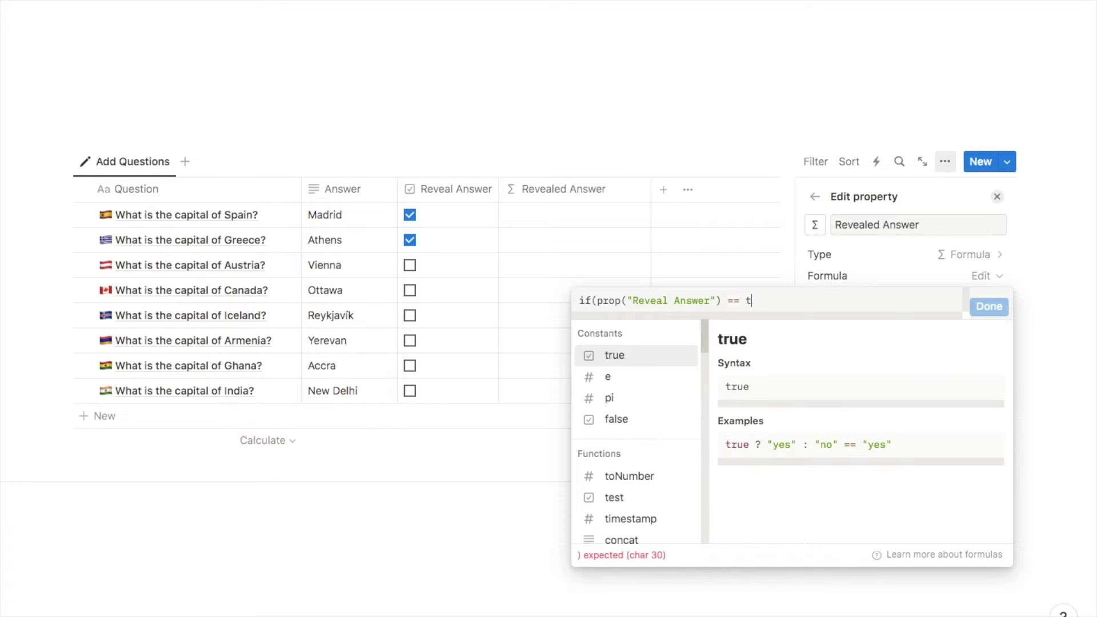
pyautogui.write('rue')
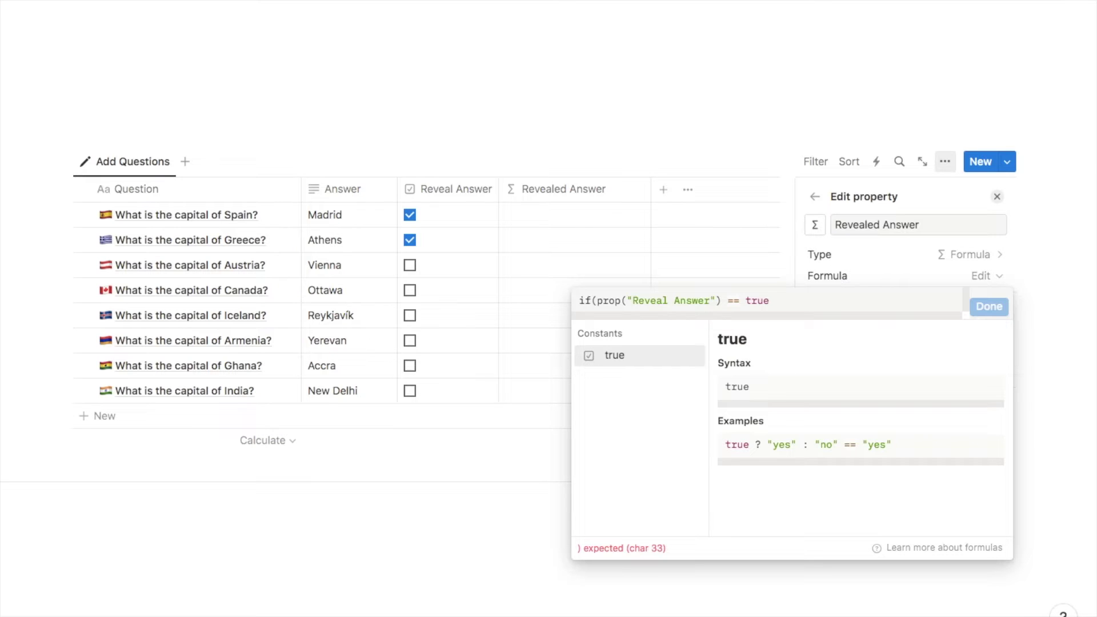
pyautogui.write(',')
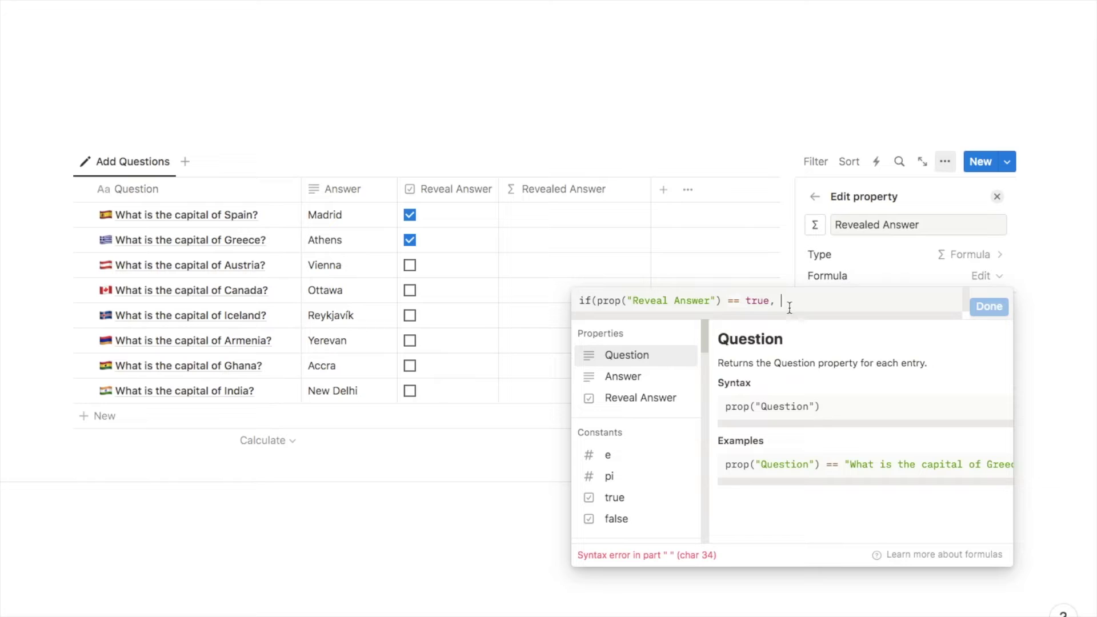
pyautogui.write('format(')
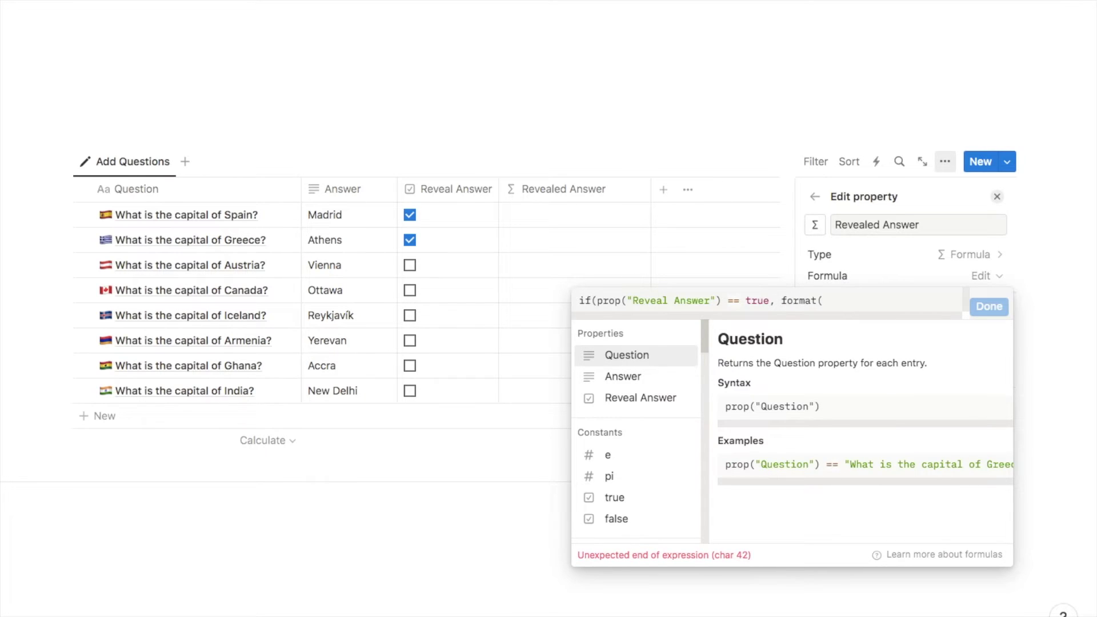
pyautogui.click(636, 379)
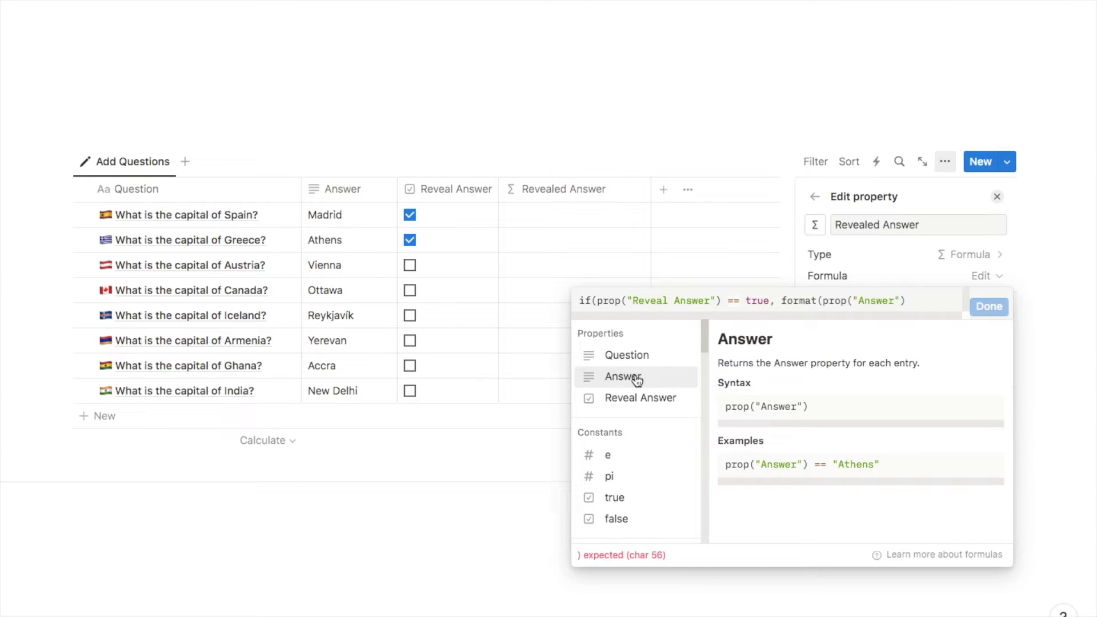
pyautogui.write(')')
pyautogui.write(', ""')
pyautogui.write(')')
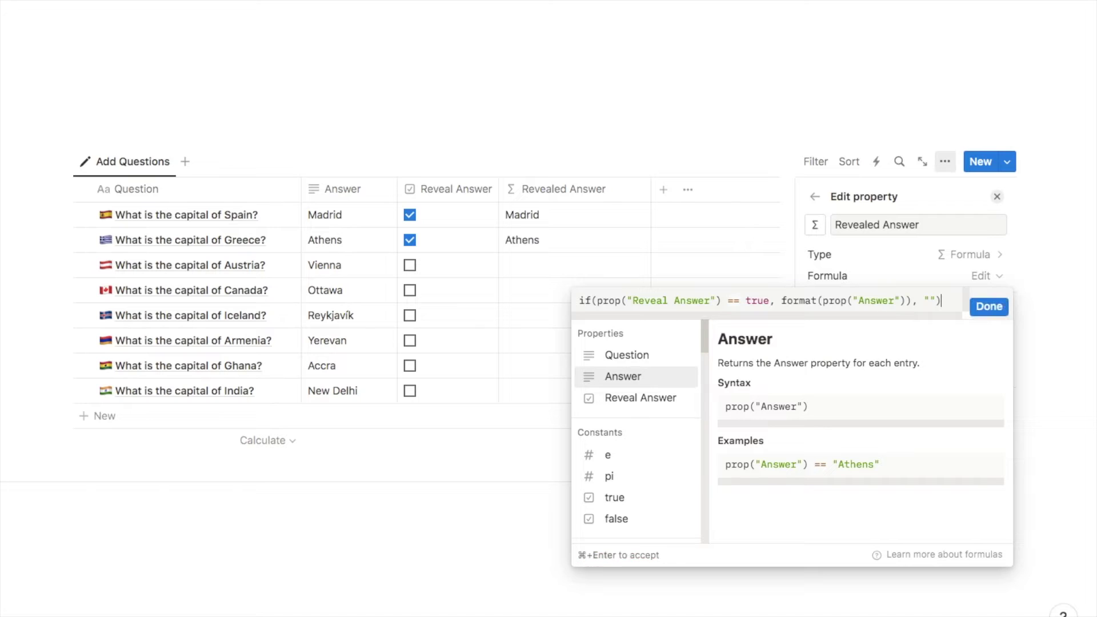
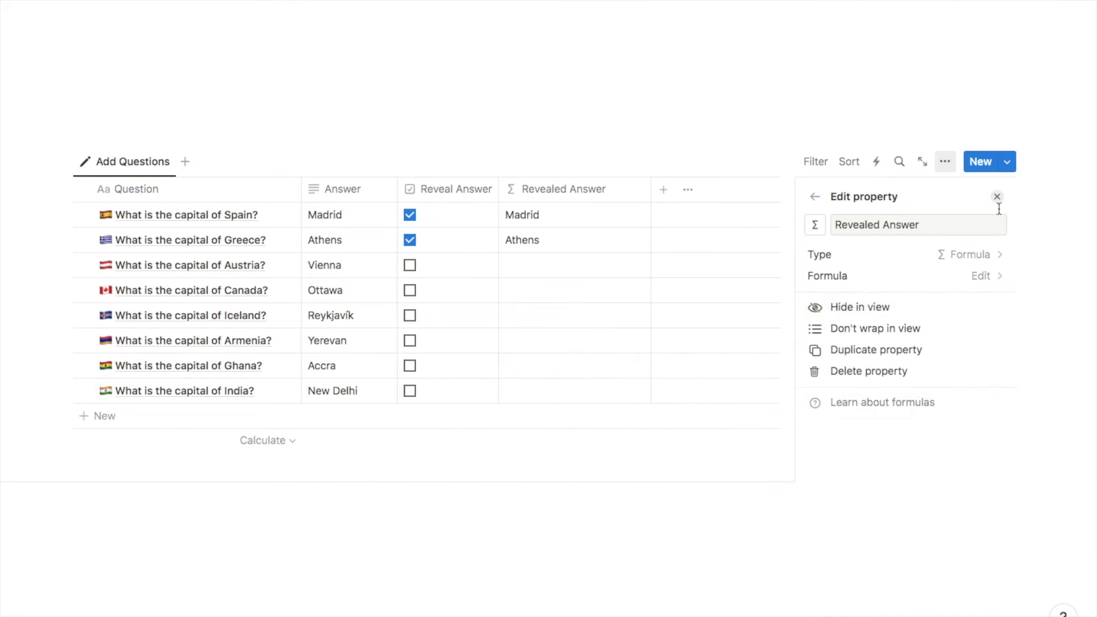
pyautogui.click(997, 198)
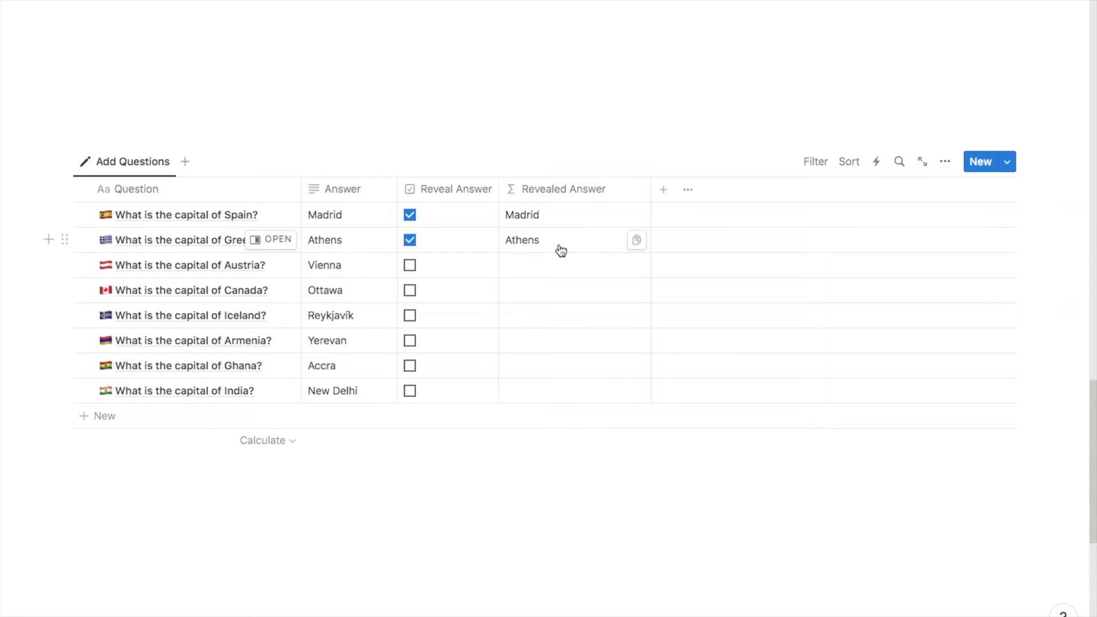
# - Test Reveal Answer on the Austria question, clear all its ticks in the table, and hide the Revealed Answer property in this view
pyautogui.click(410, 266)
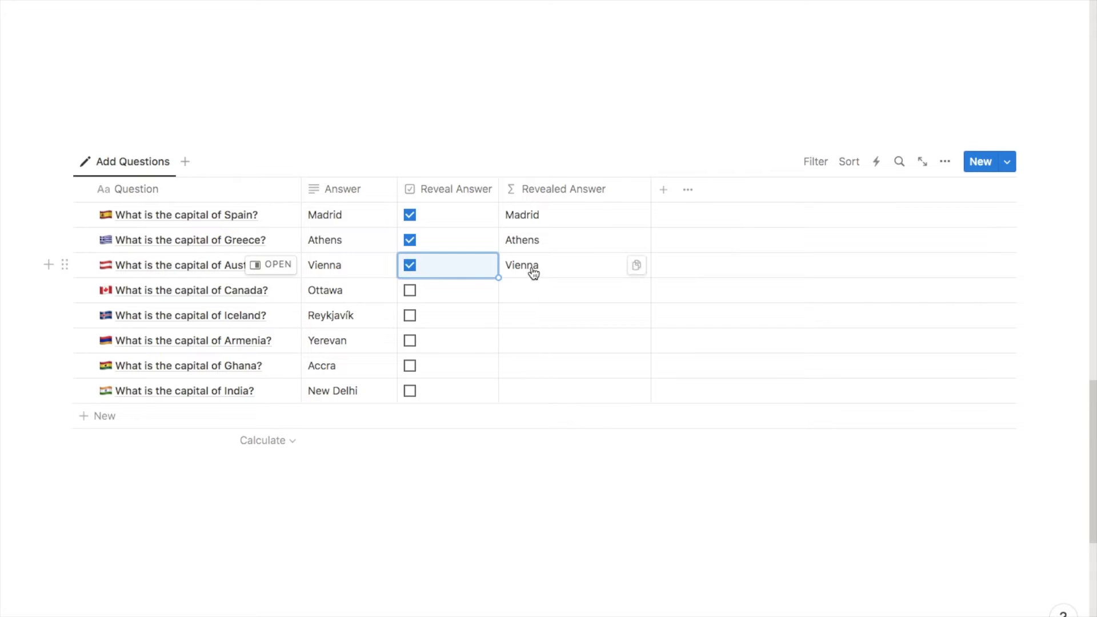
pyautogui.click(411, 267)
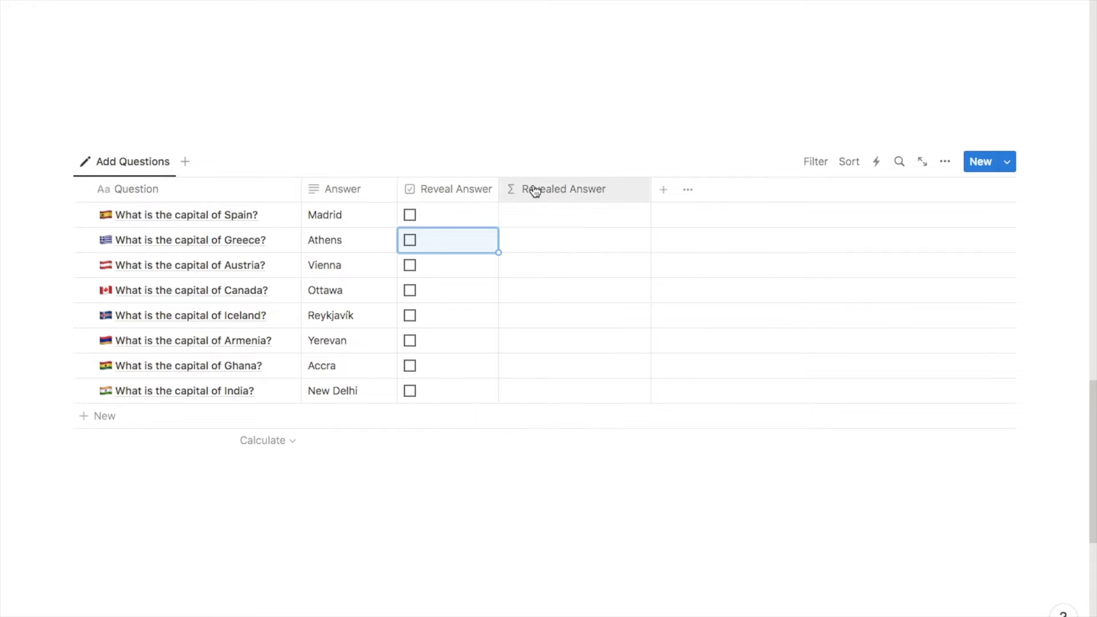
pyautogui.click(563, 195)
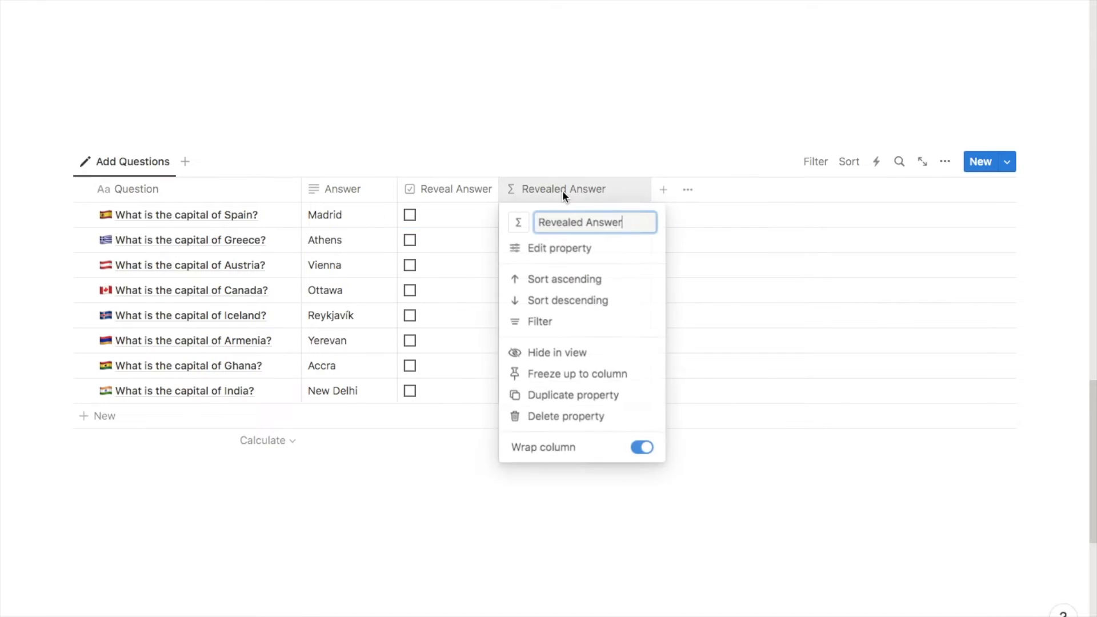
pyautogui.click(546, 355)
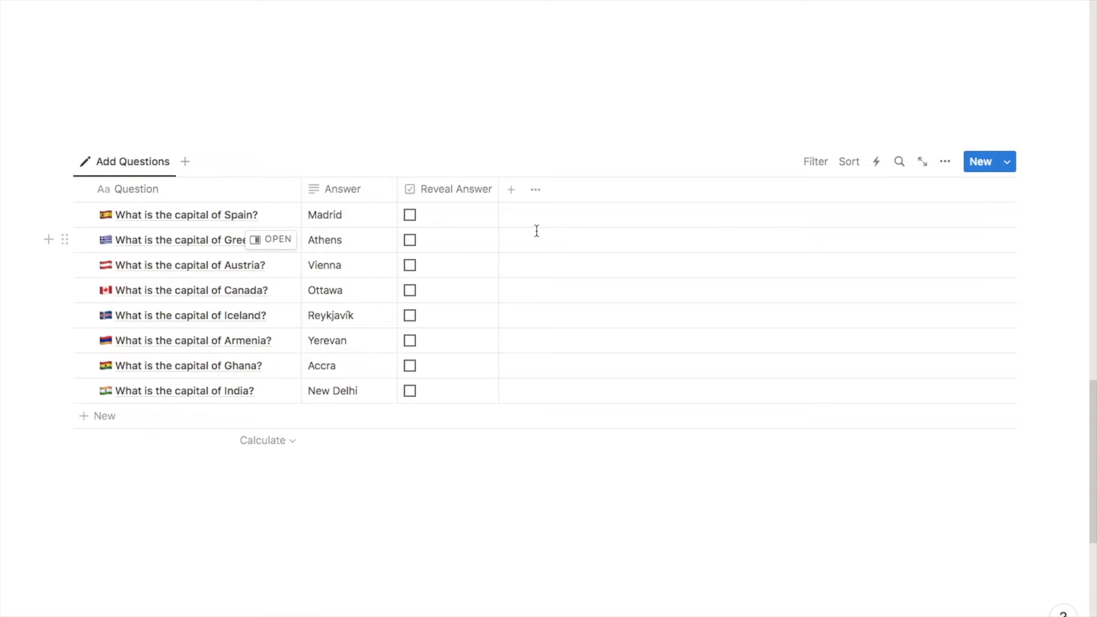
# - Add a Checkbox property named "Correct?" to the question table
pyautogui.click(509, 195)
pyautogui.write('chec')
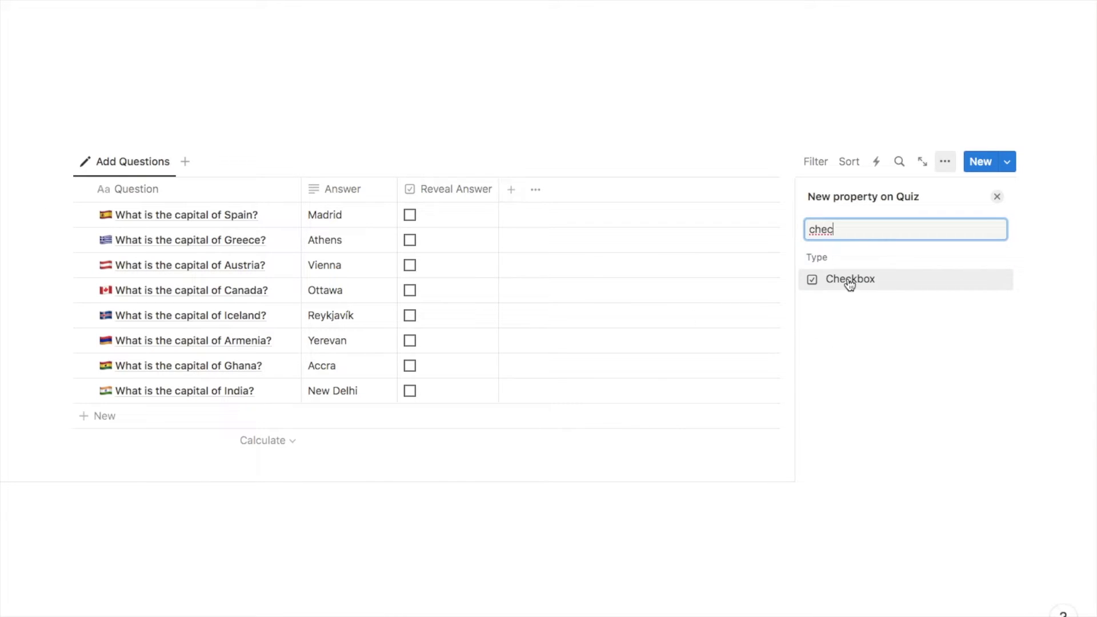
pyautogui.click(850, 279)
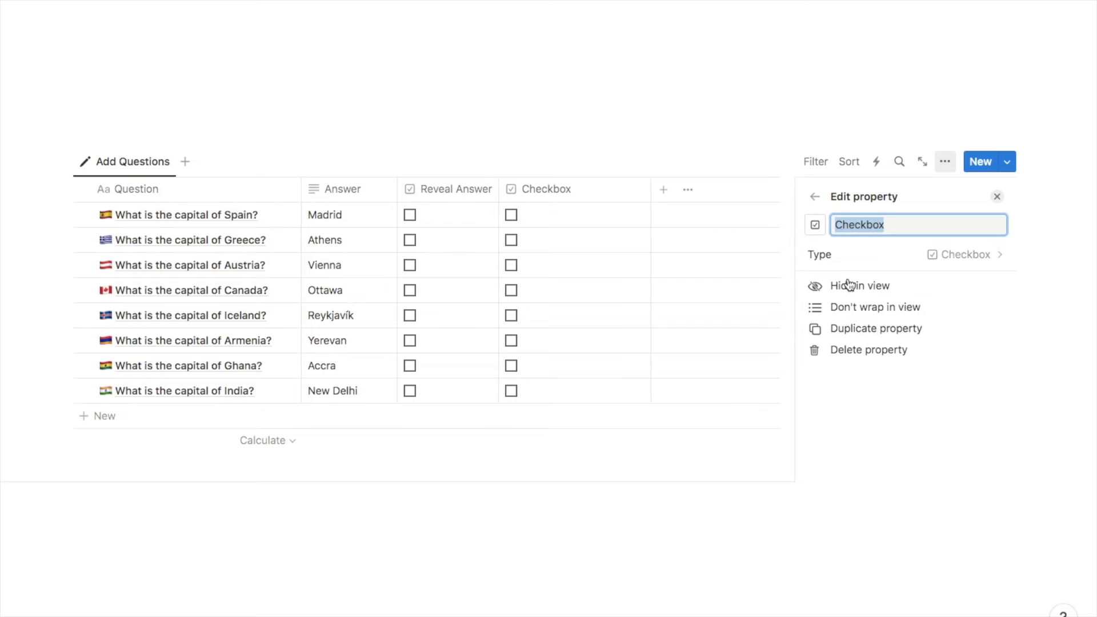
pyautogui.write('Co')
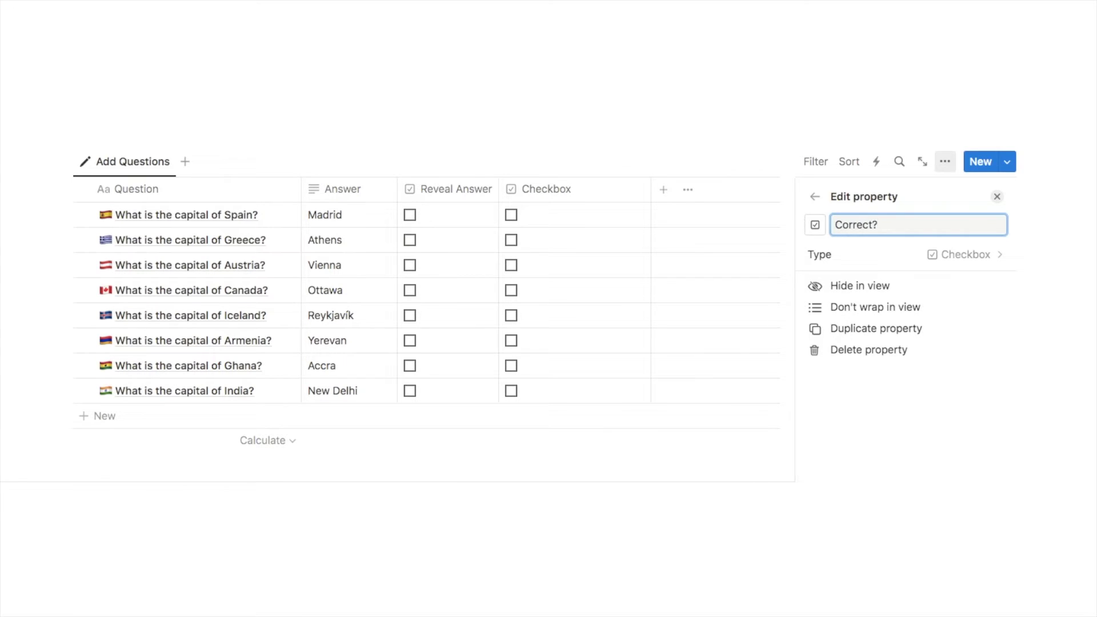
pyautogui.click(546, 213)
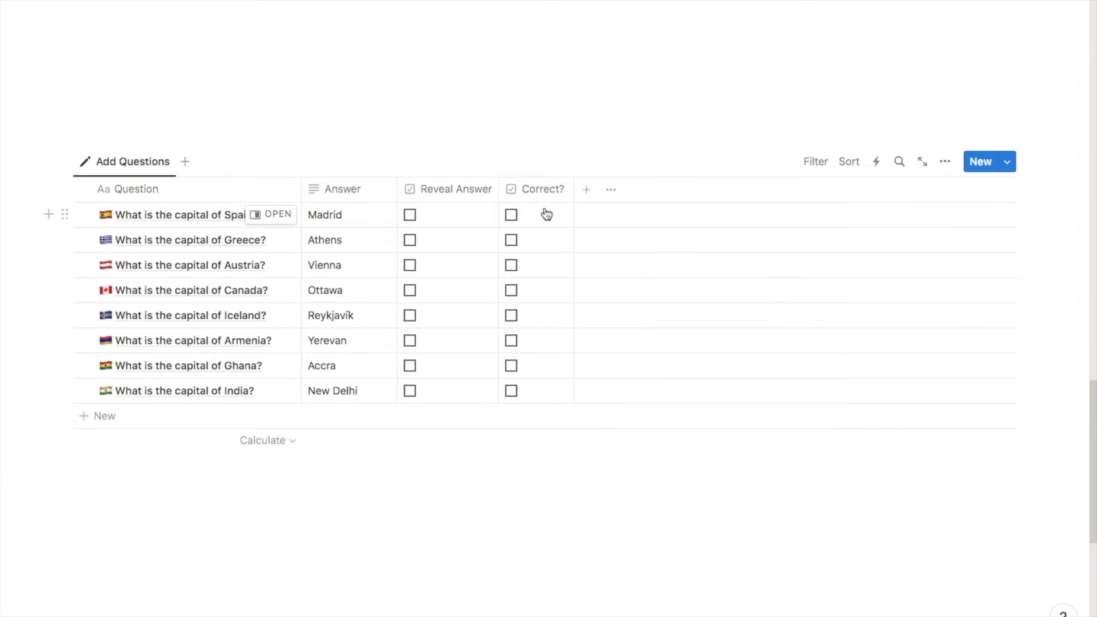
# - Hide the Reveal Answer property in the Add Questions view
pyautogui.click(447, 189)
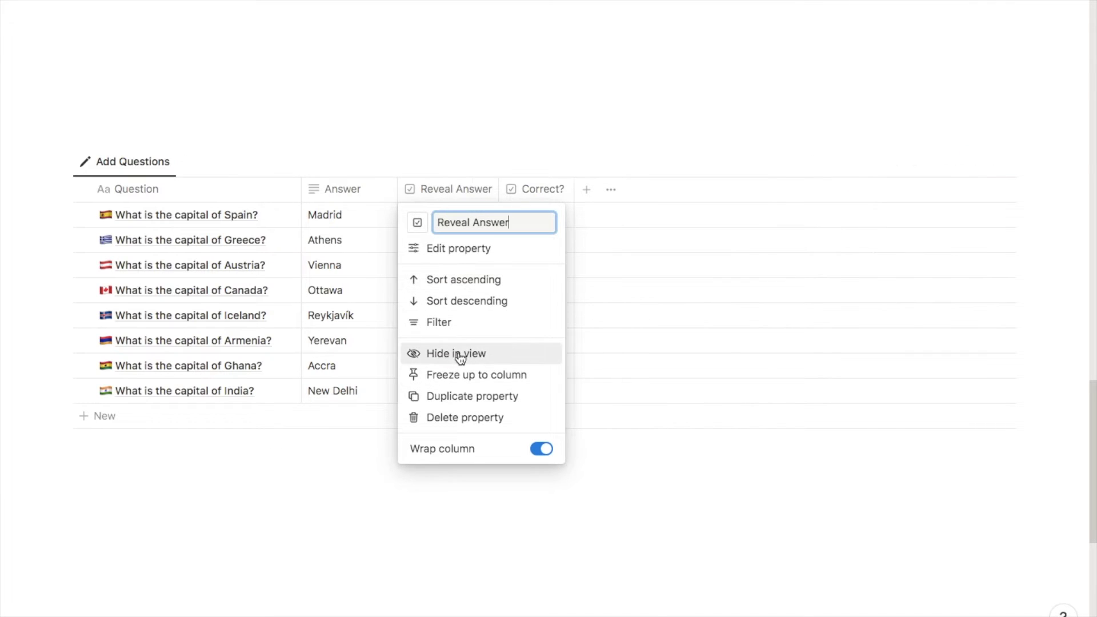
pyautogui.click(456, 352)
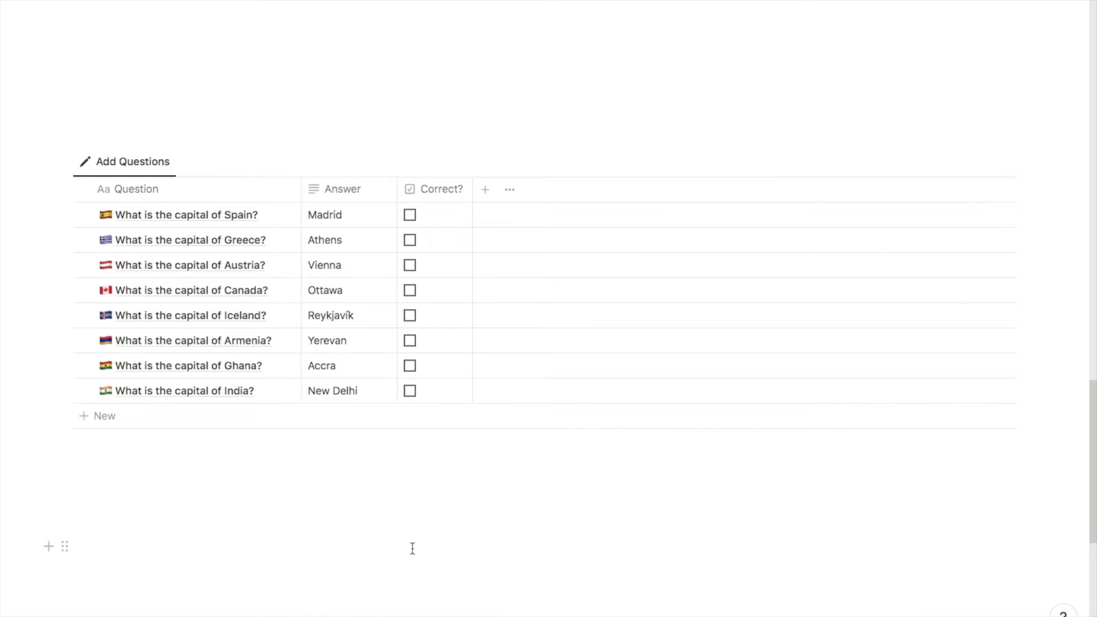
# - Duplicate the Add Questions view of the question table and name the copy "Quiz"
pyautogui.scroll(10, 407, 513)
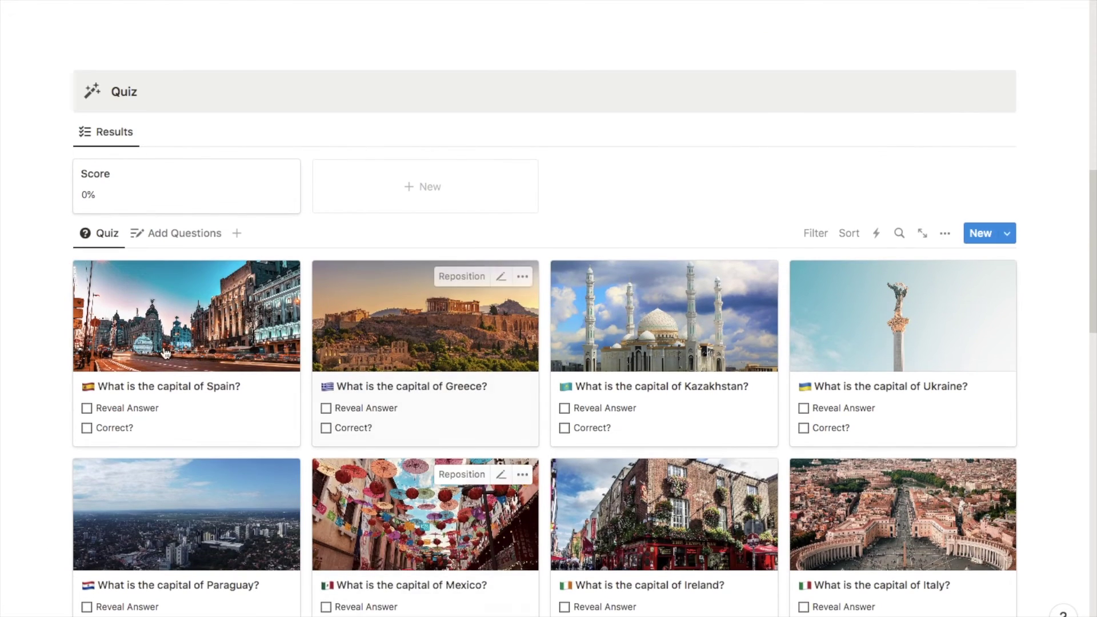
pyautogui.scroll(-10, 307, 444)
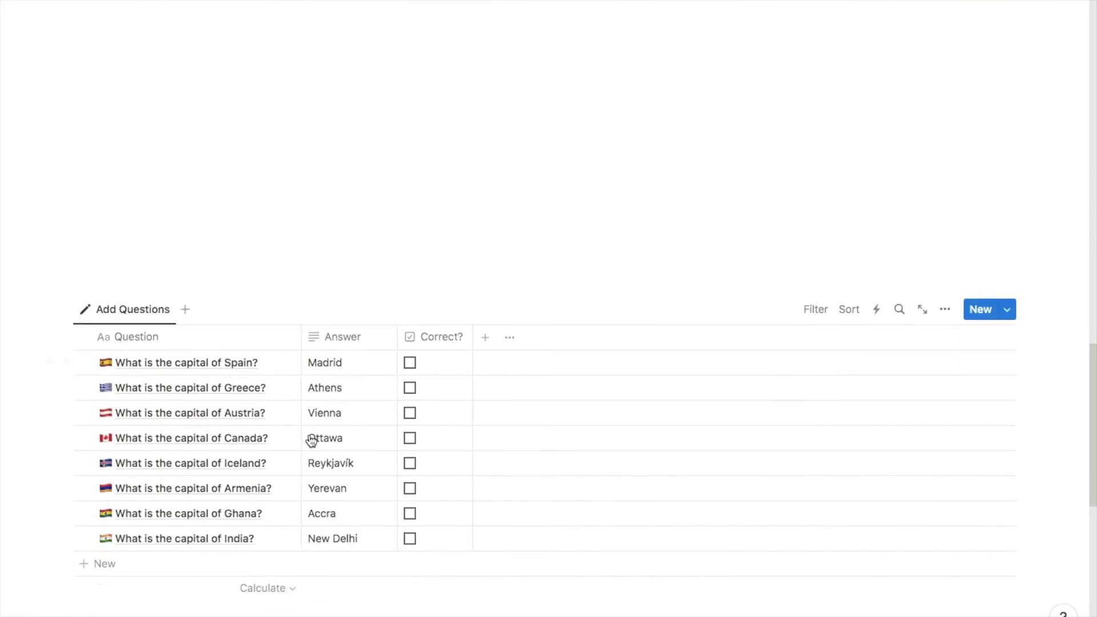
pyautogui.click(129, 203)
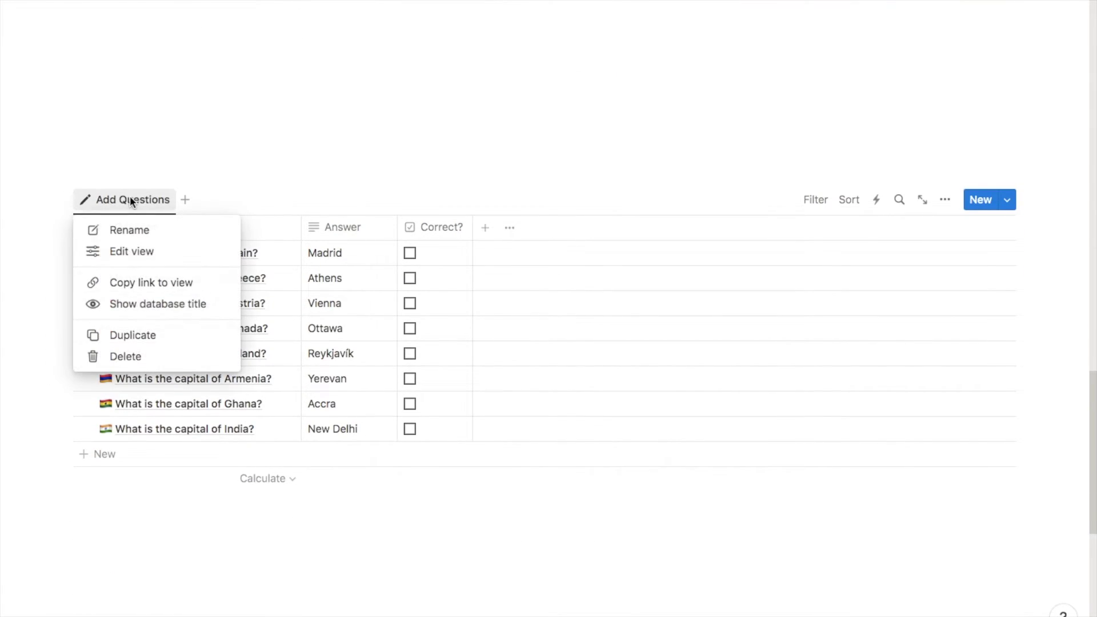
pyautogui.click(129, 337)
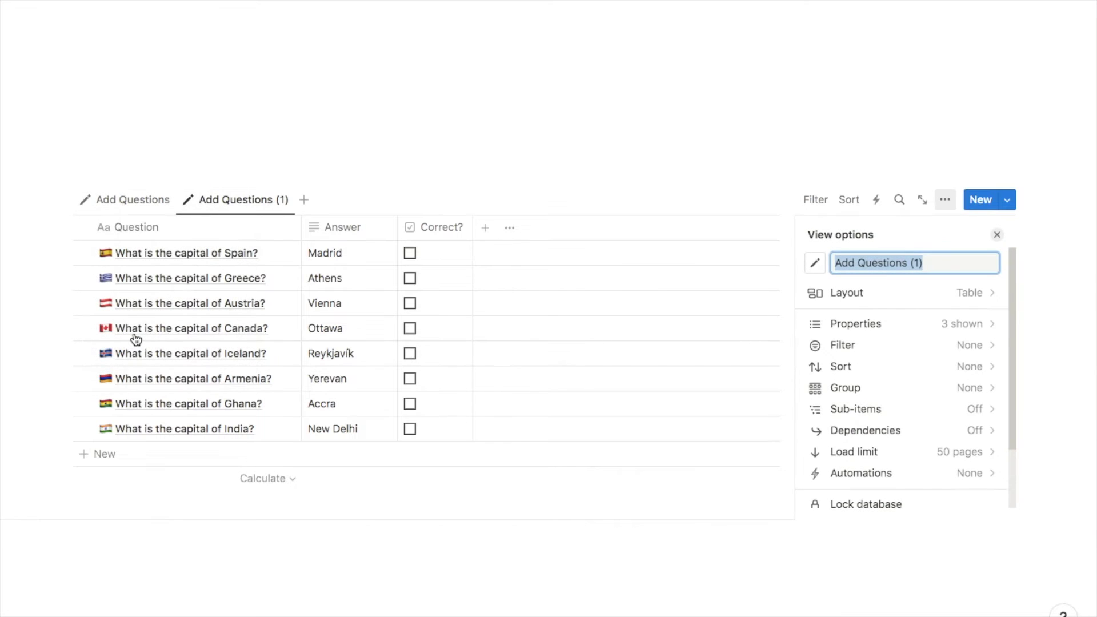
pyautogui.write('Quiz')
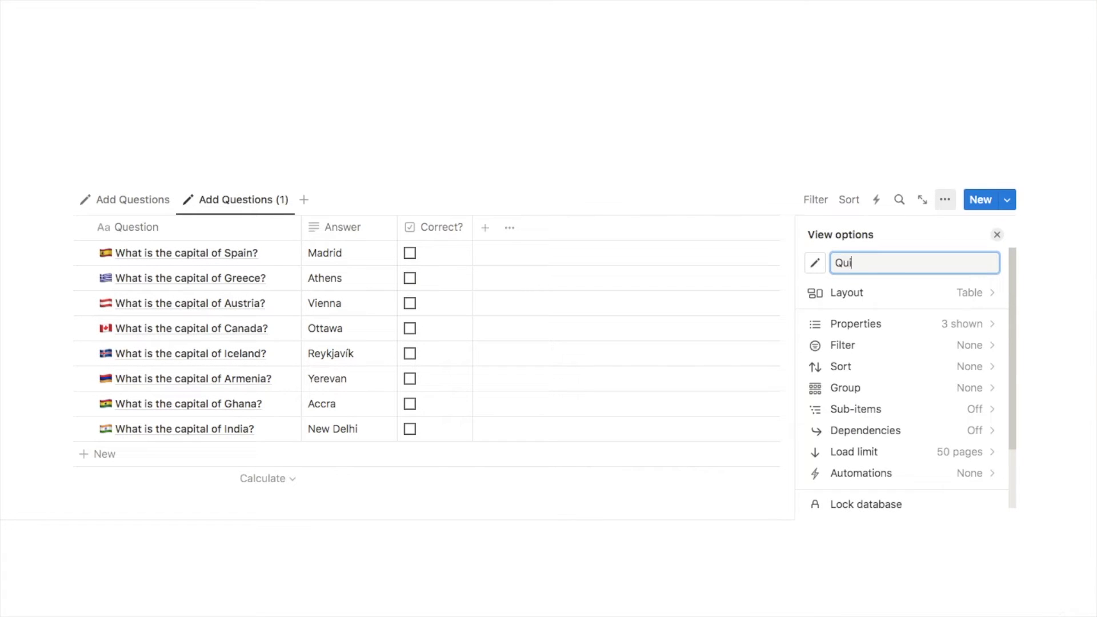
# - Give the Quiz view a question mark icon and place it before the Add Questions view
pyautogui.click(814, 262)
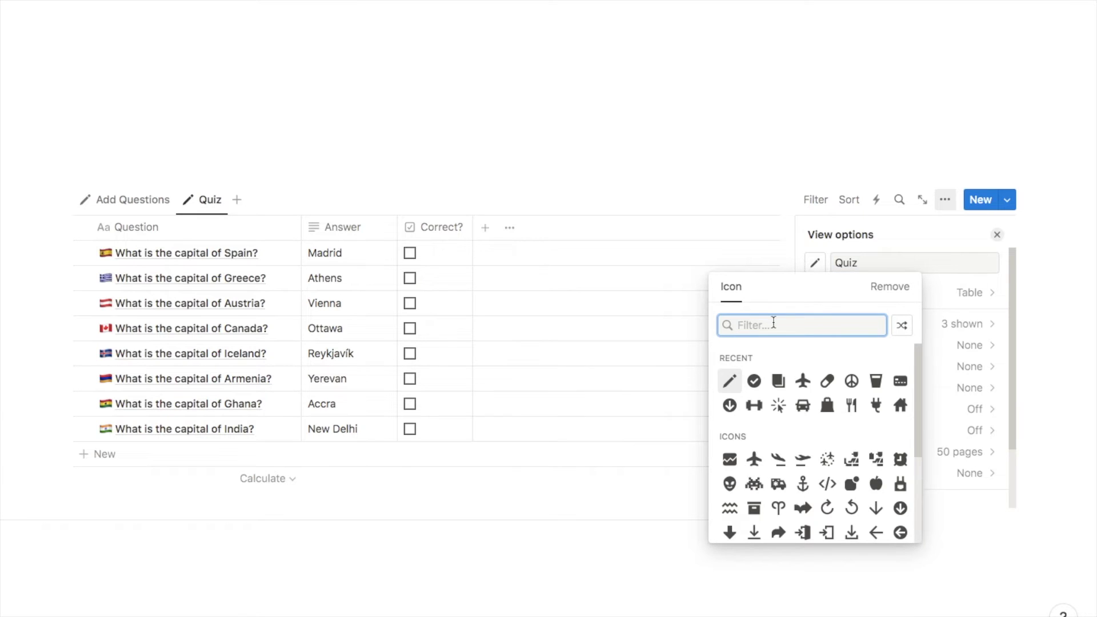
pyautogui.write('question')
pyautogui.click(752, 362)
pyautogui.moveTo(200, 210); pyautogui.dragTo(115, 209)
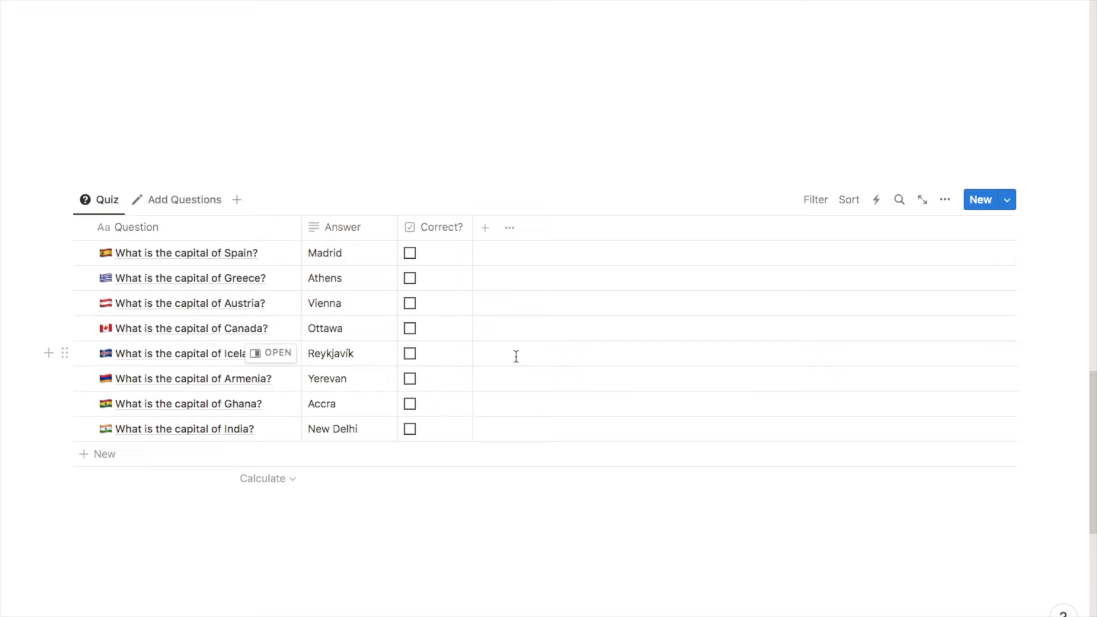
# - Change the Quiz view's layout to Gallery with the page cover as the card preview and close the view options
pyautogui.click(946, 200)
pyautogui.click(856, 292)
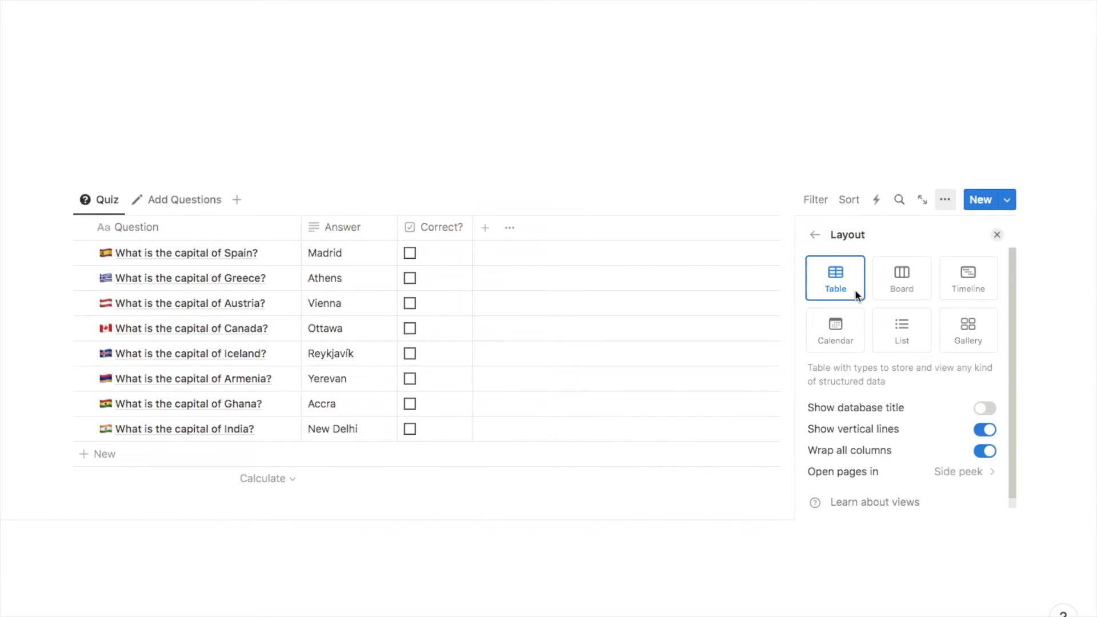
pyautogui.click(970, 329)
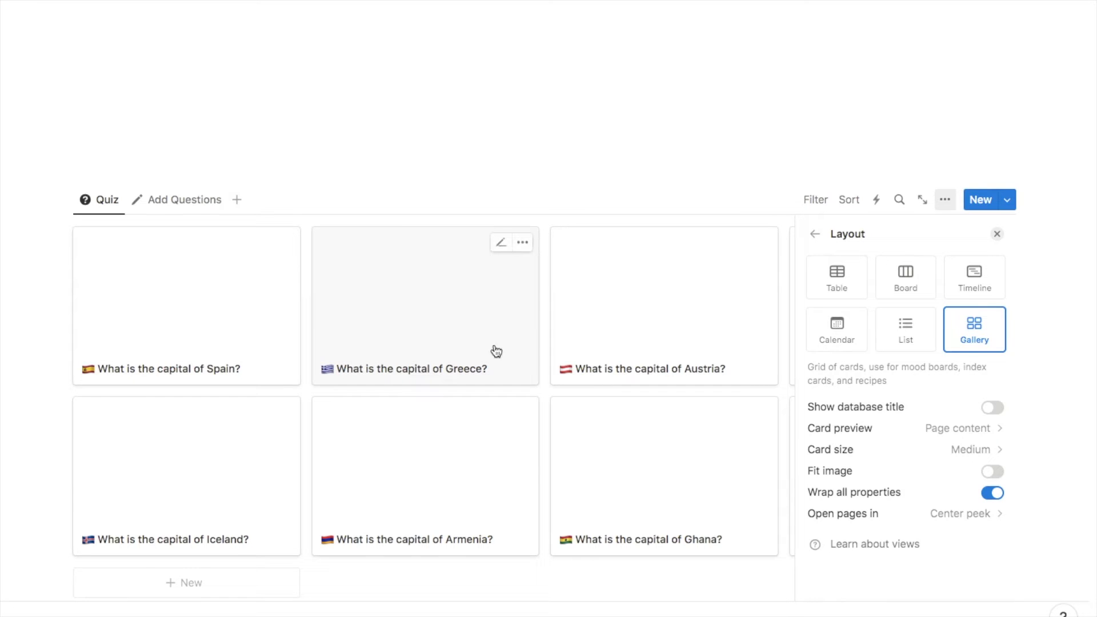
pyautogui.click(926, 429)
pyautogui.click(852, 455)
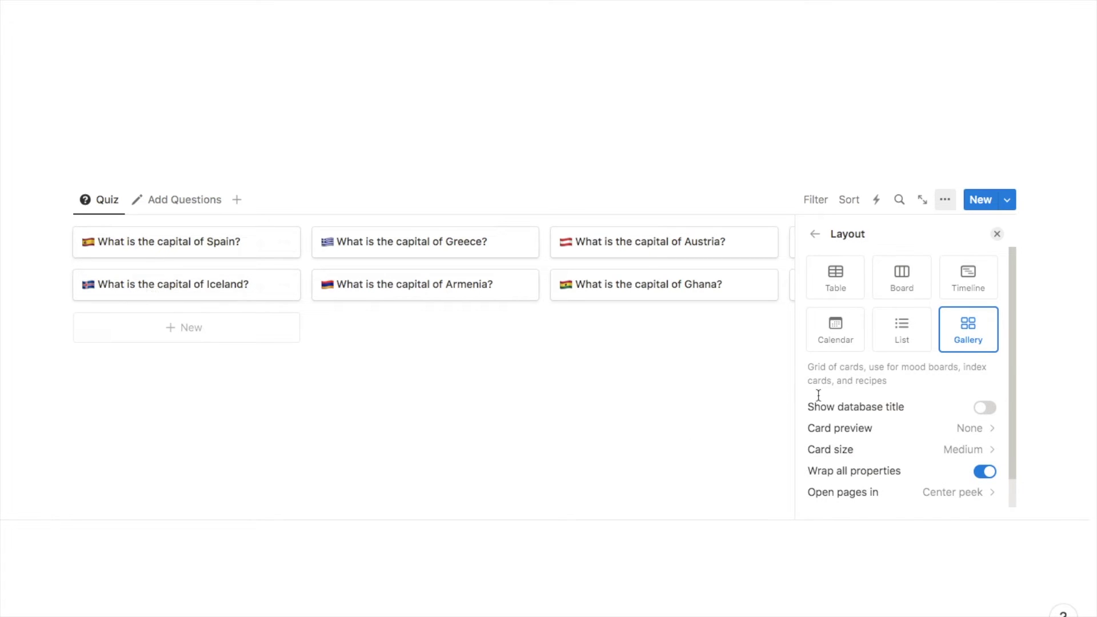
pyautogui.click(848, 427)
pyautogui.click(844, 476)
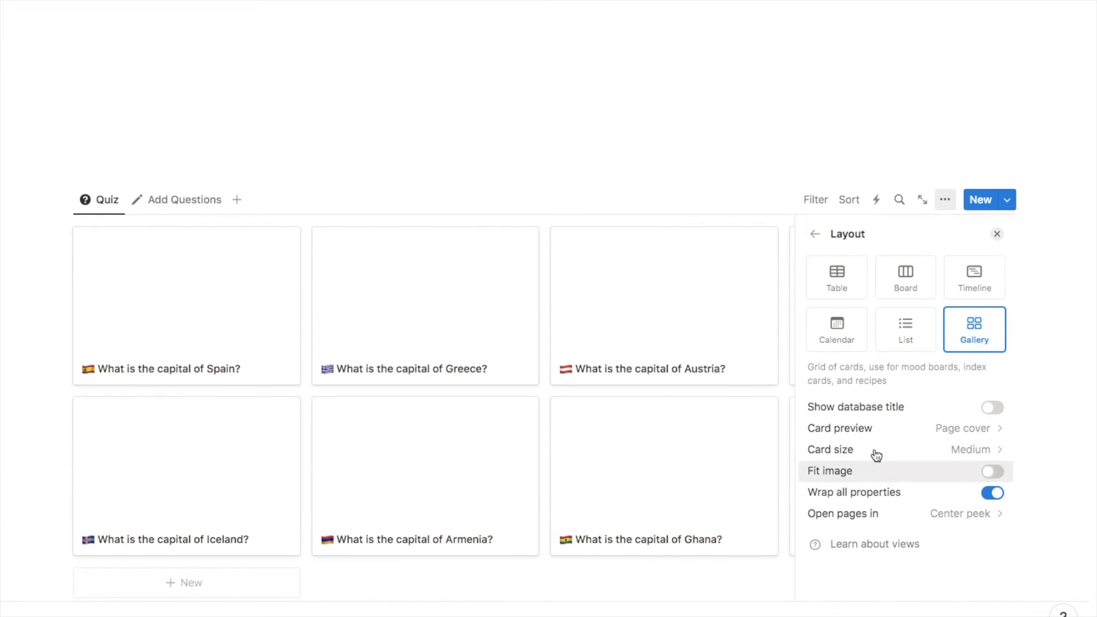
pyautogui.click(318, 255)
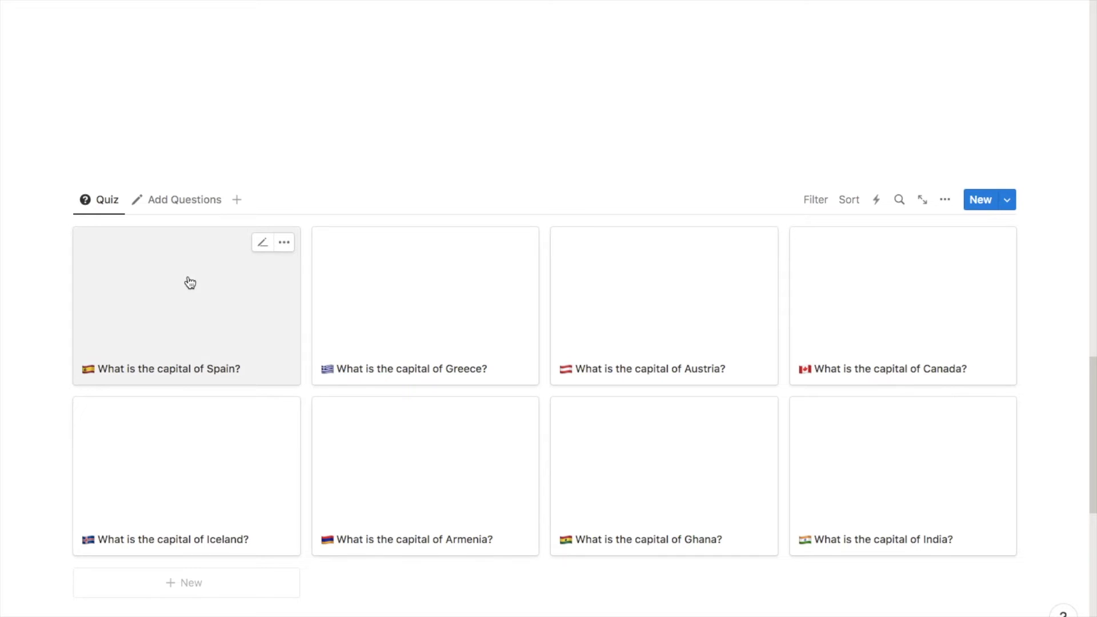
# - Open the "What is the capital of Spain?" card and add a cover to its page
pyautogui.click(190, 283)
pyautogui.moveTo(326, 223)
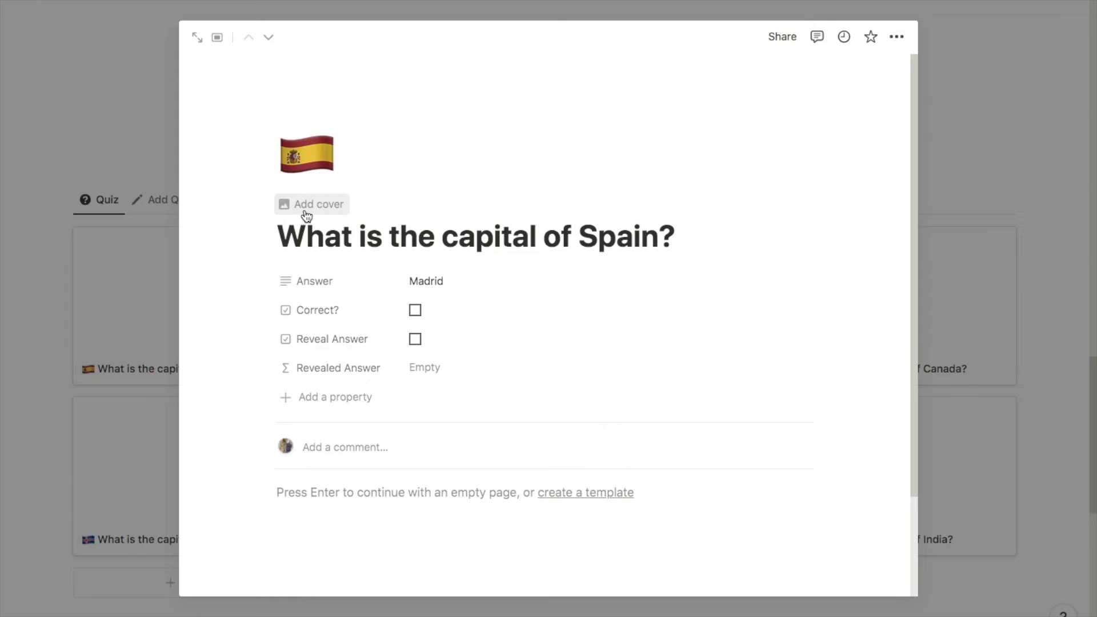
pyautogui.click(318, 206)
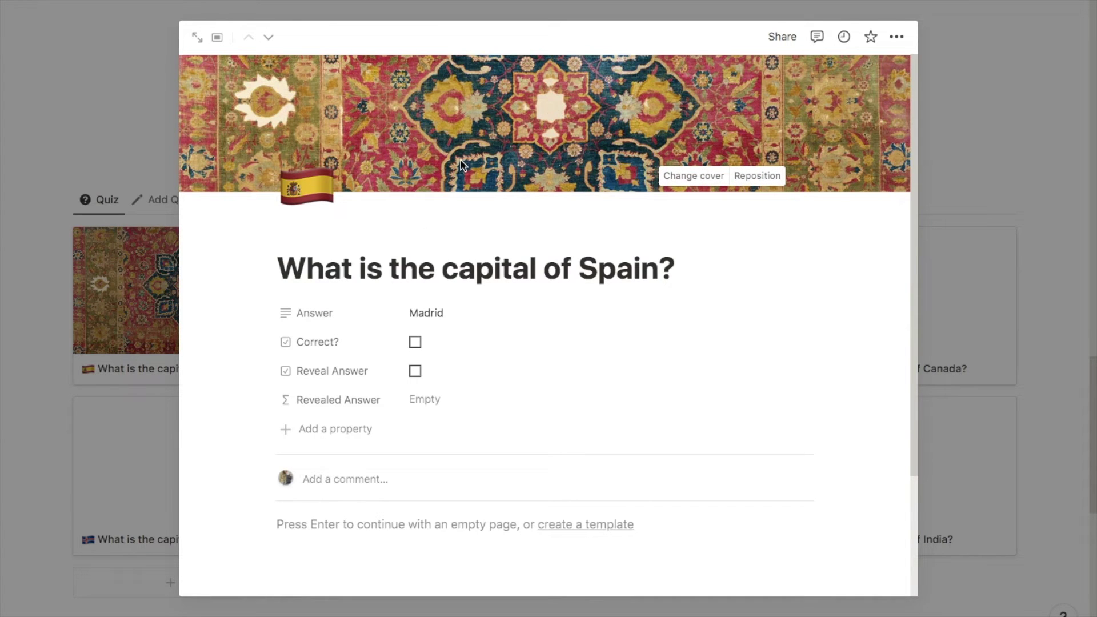
# - Replace the Spain question's cover with the first Unsplash image found for "madrid" and close the page
pyautogui.click(685, 178)
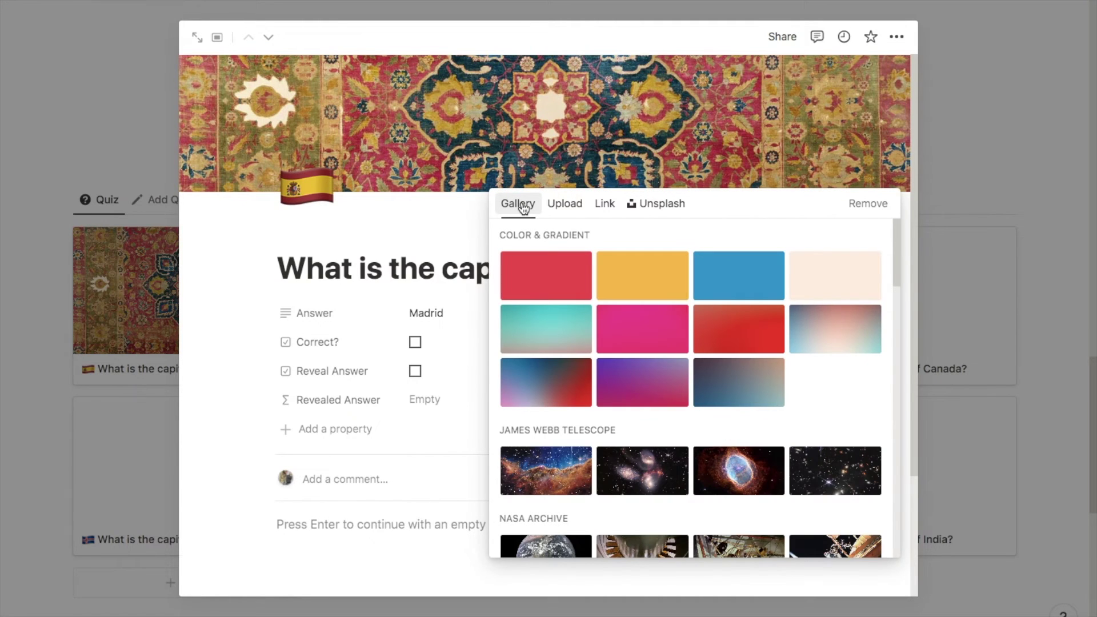
pyautogui.click(564, 212)
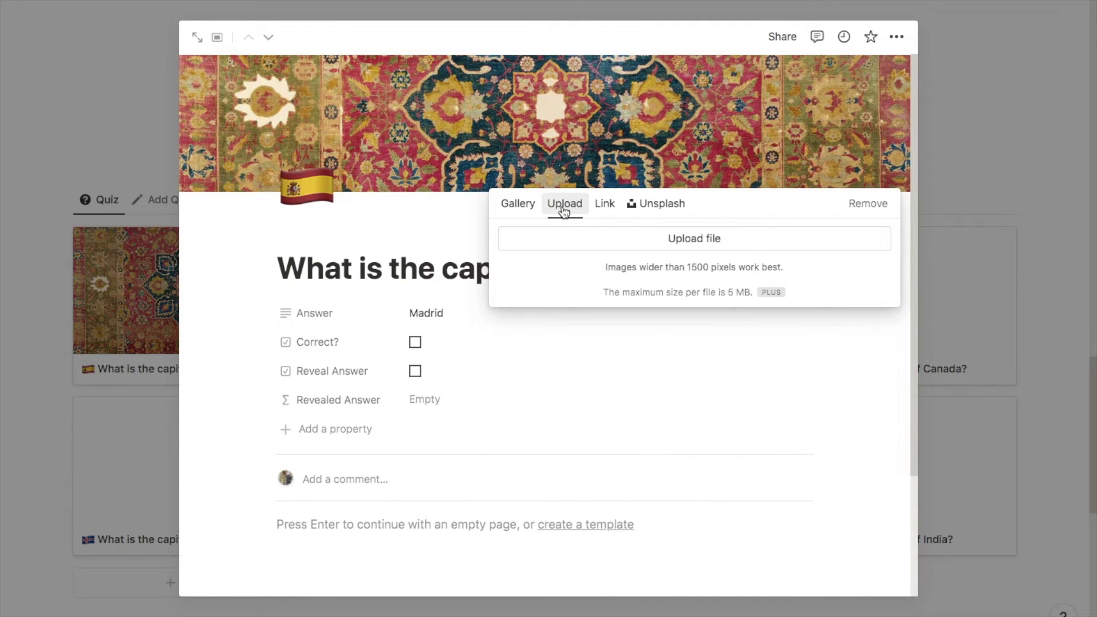
pyautogui.click(605, 212)
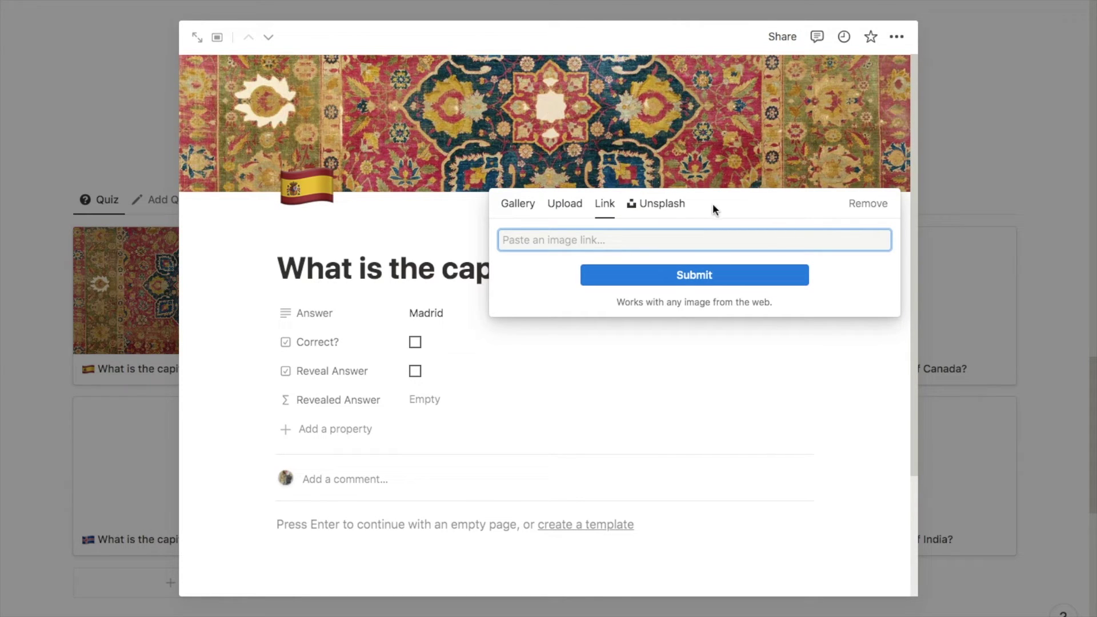
pyautogui.click(661, 204)
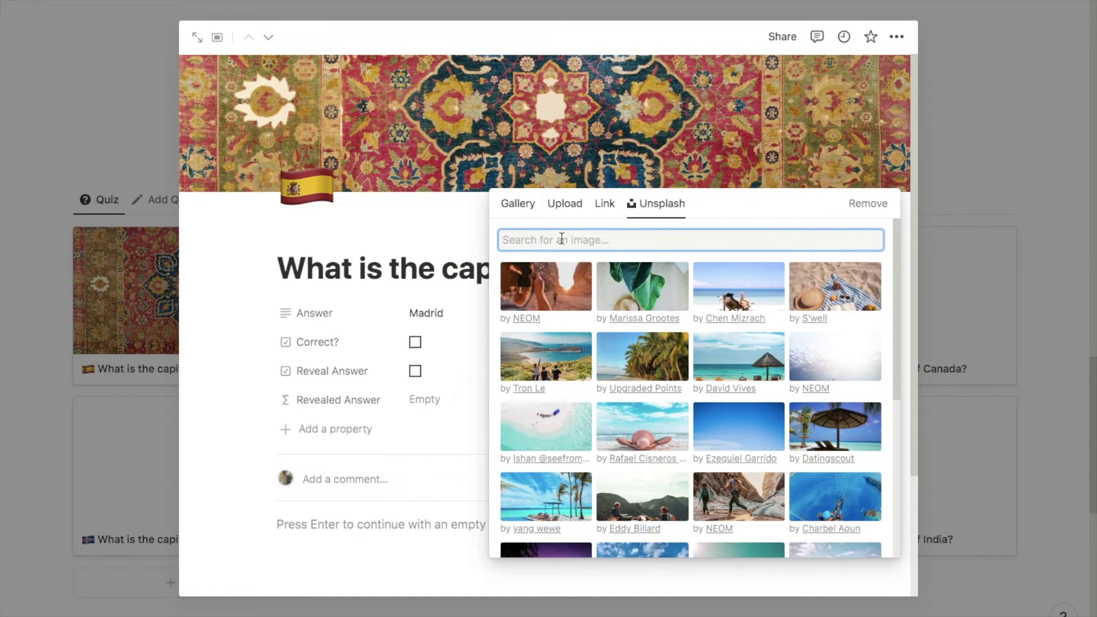
pyautogui.write('madrid')
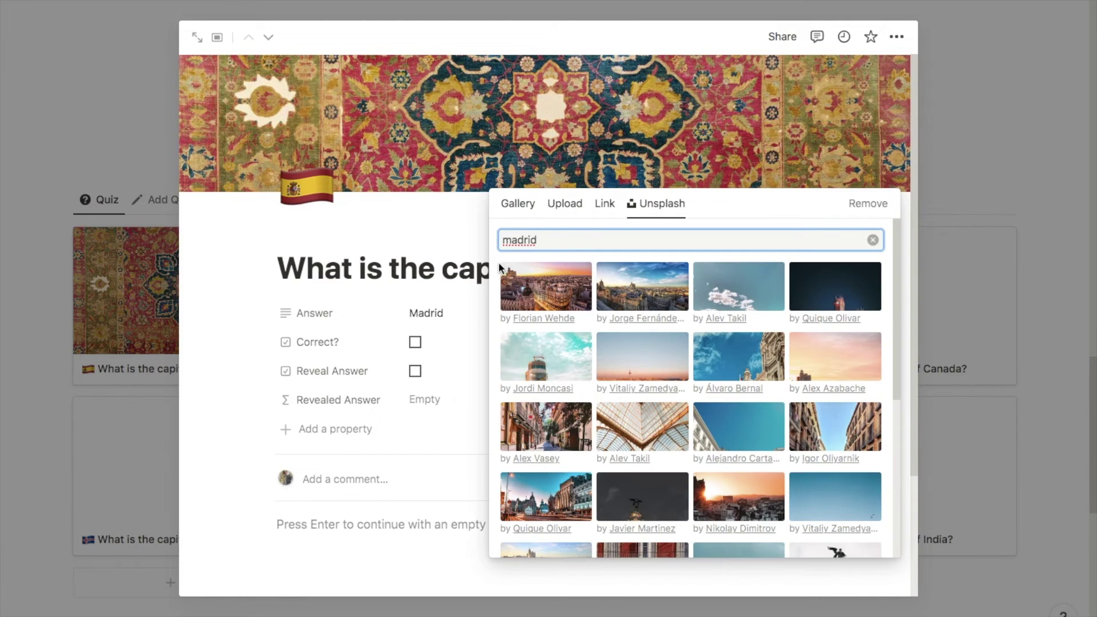
pyautogui.click(551, 293)
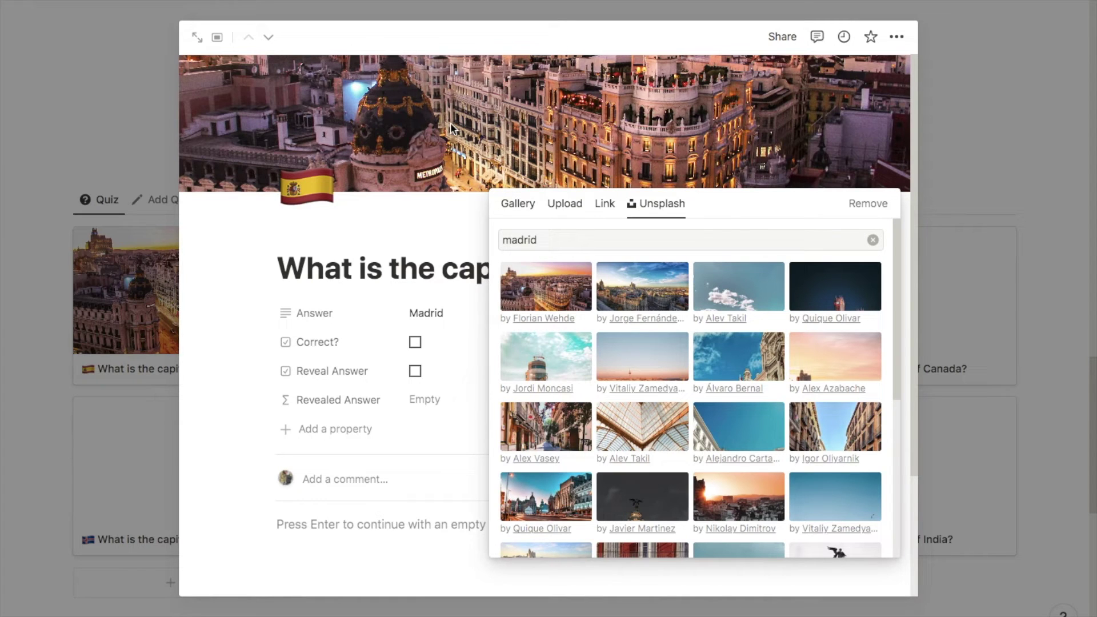
pyautogui.click(47, 387)
pyautogui.click(40, 367)
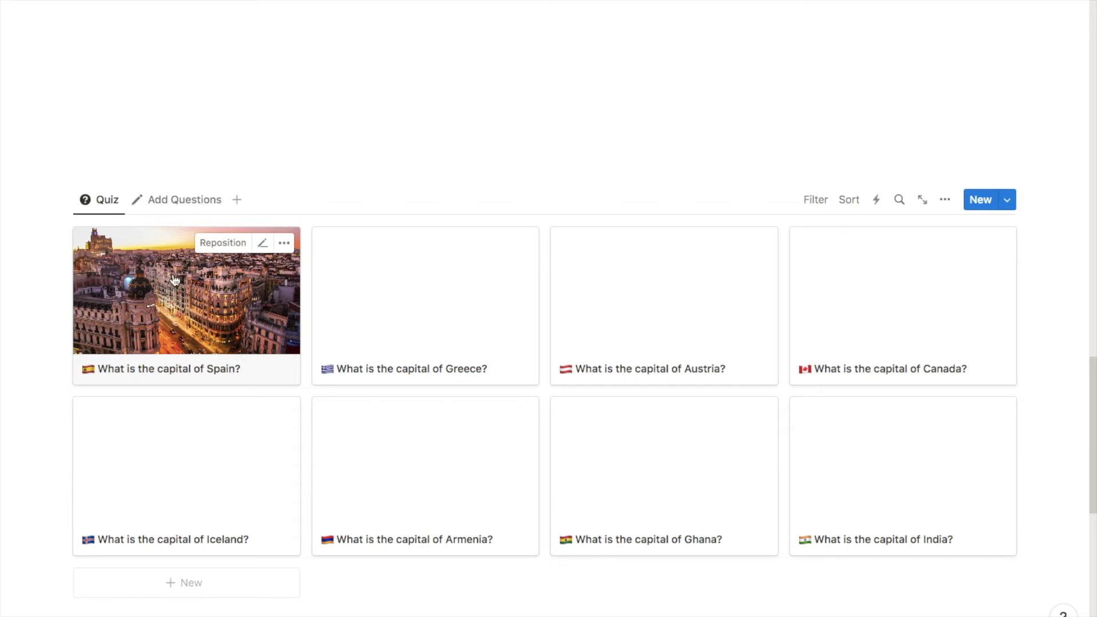
pyautogui.click(220, 247)
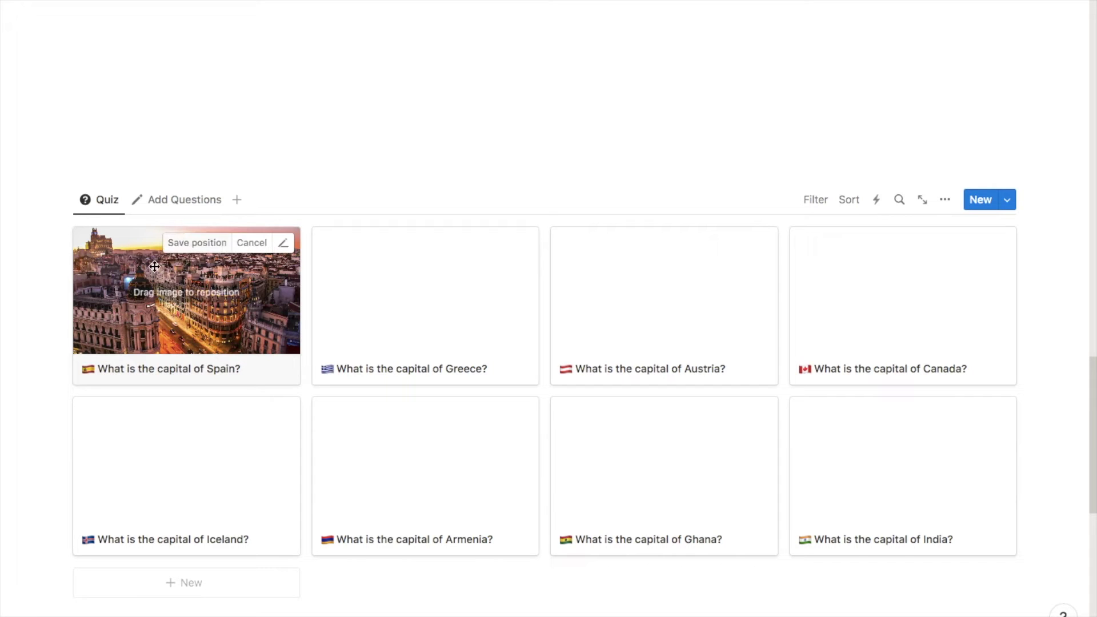
pyautogui.click(41, 313)
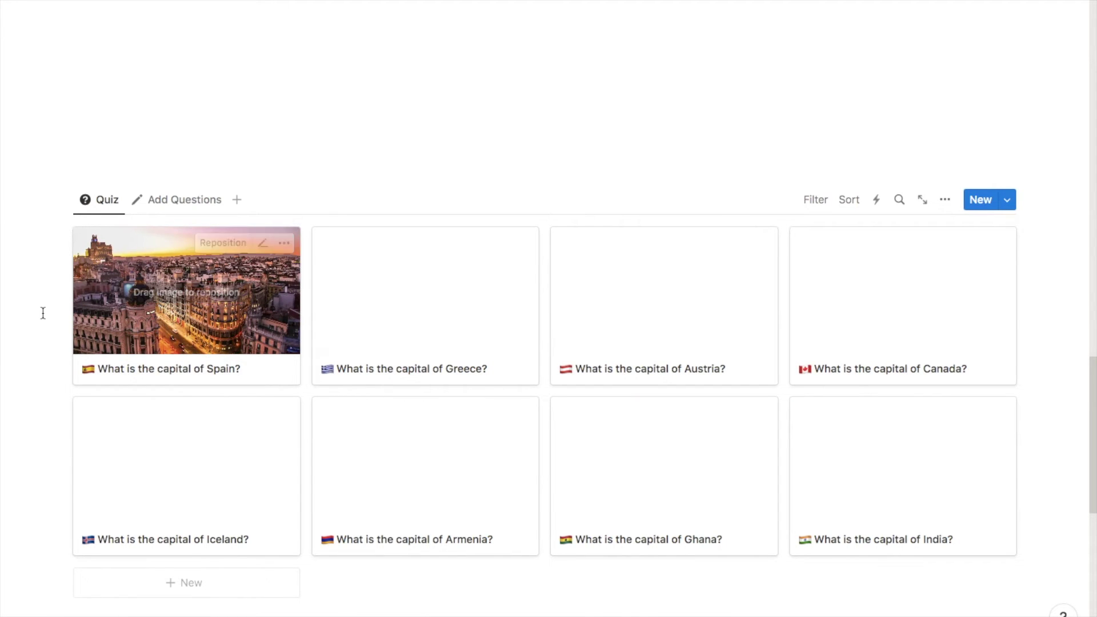
pyautogui.click(1051, 567)
# - Show the Reveal Answer and Revealed Answer properties on the Quiz gallery cards and close the view options
pyautogui.scroll(-1, 1051, 568)
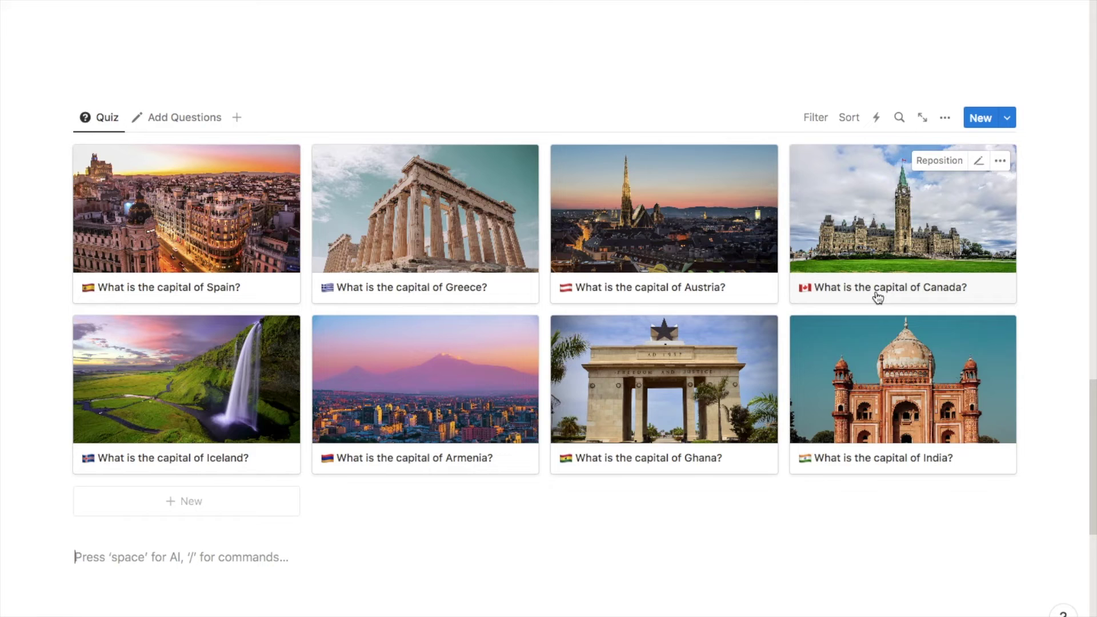
pyautogui.click(945, 118)
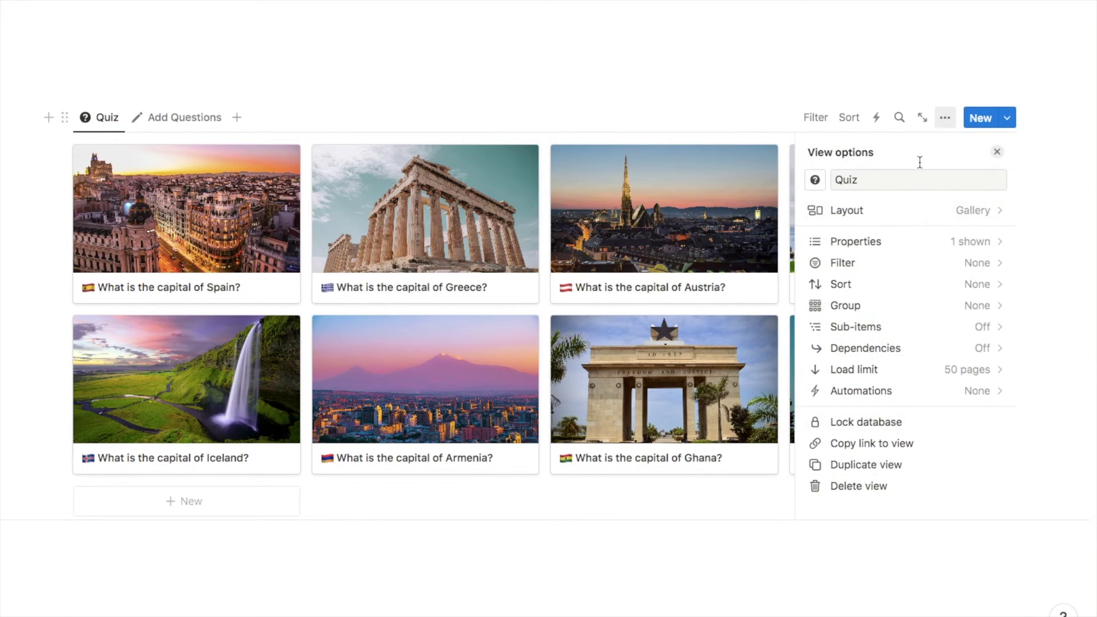
pyautogui.click(878, 243)
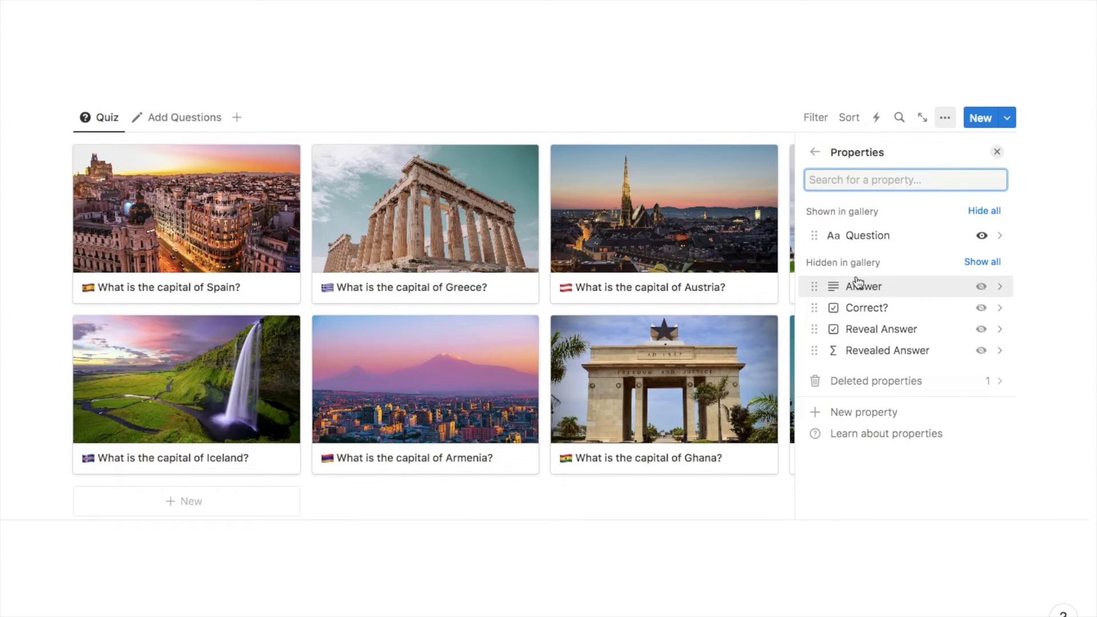
pyautogui.click(982, 329)
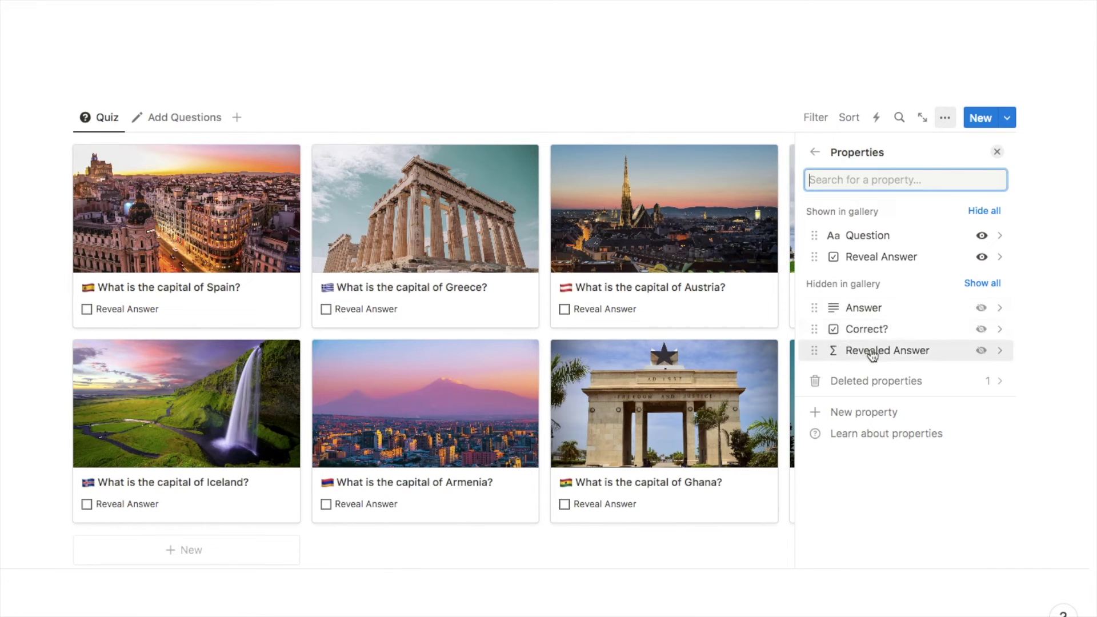
pyautogui.click(982, 354)
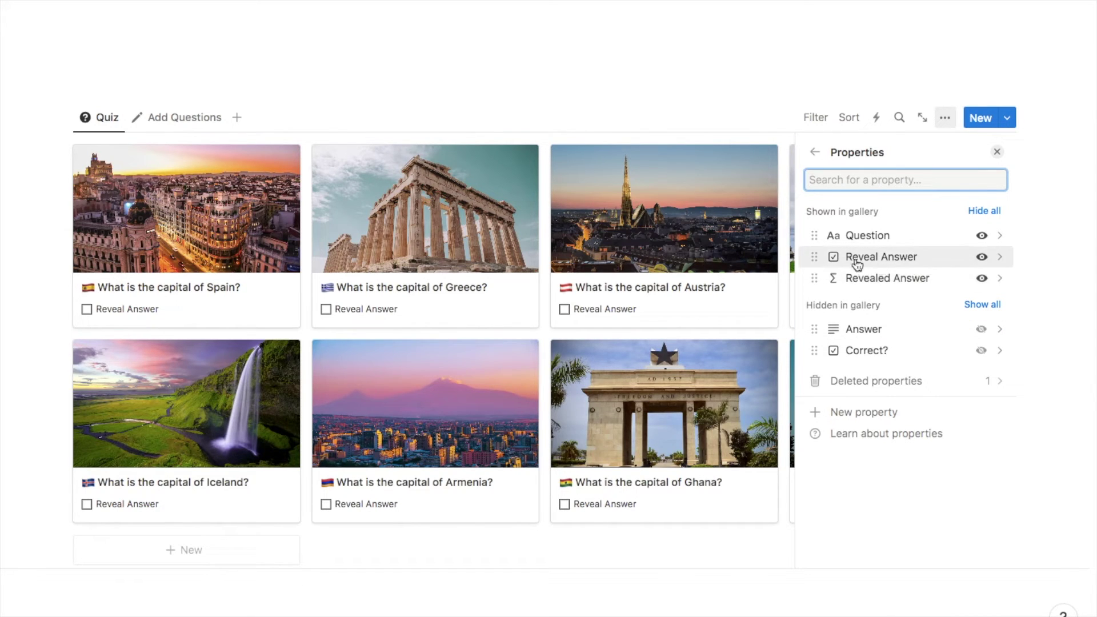
pyautogui.click(996, 150)
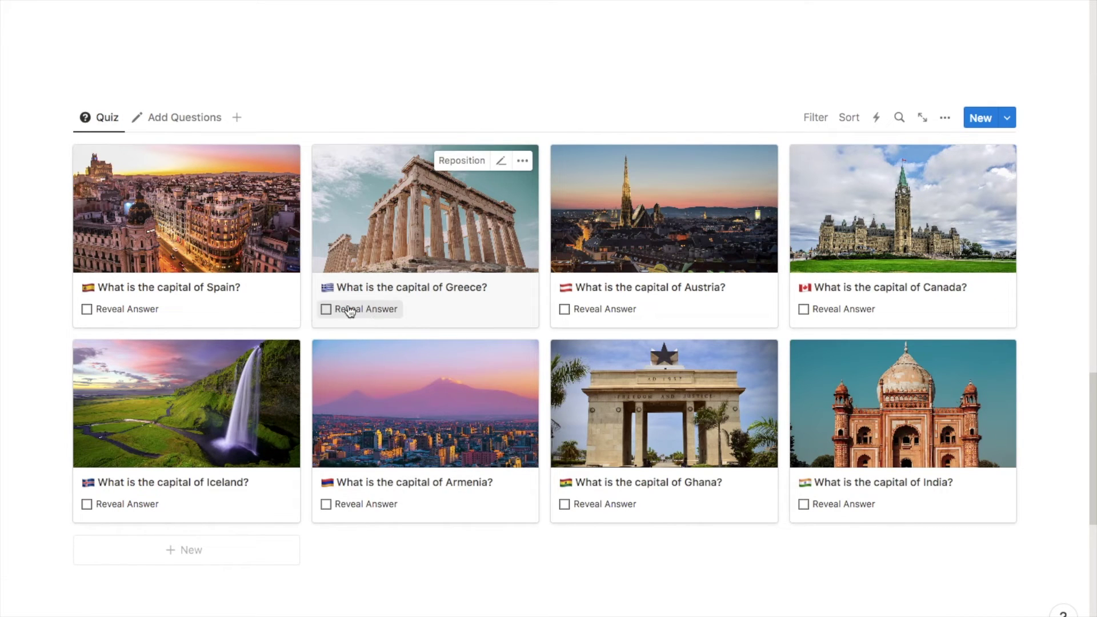
# - Test the Reveal Answer checkbox on the Greece and Spain cards, clearing the tick each time
pyautogui.click(326, 309)
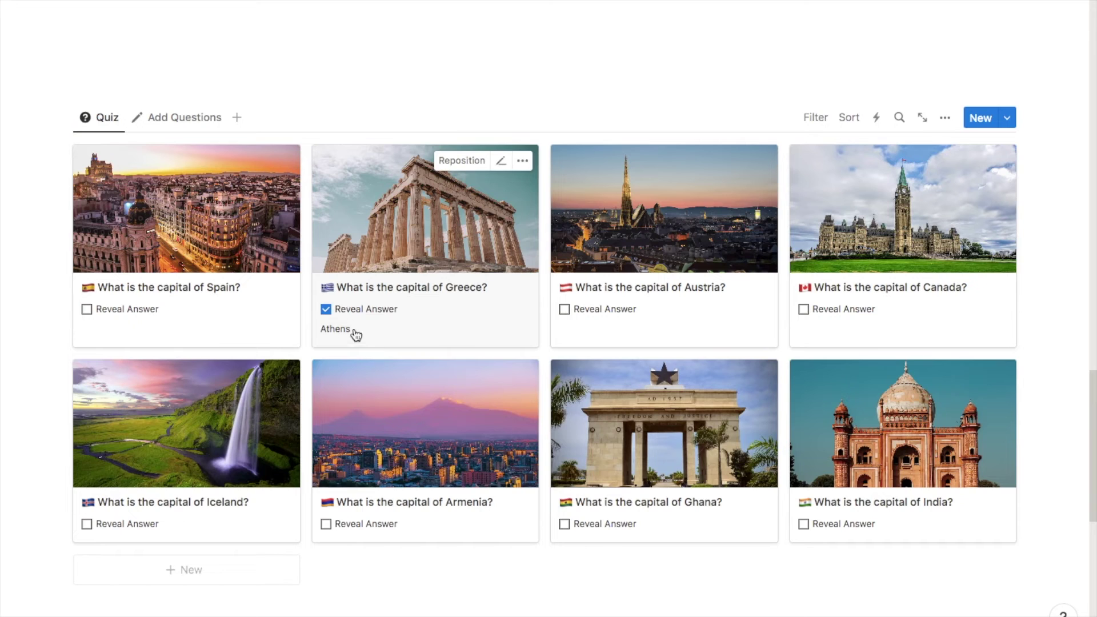
pyautogui.click(325, 309)
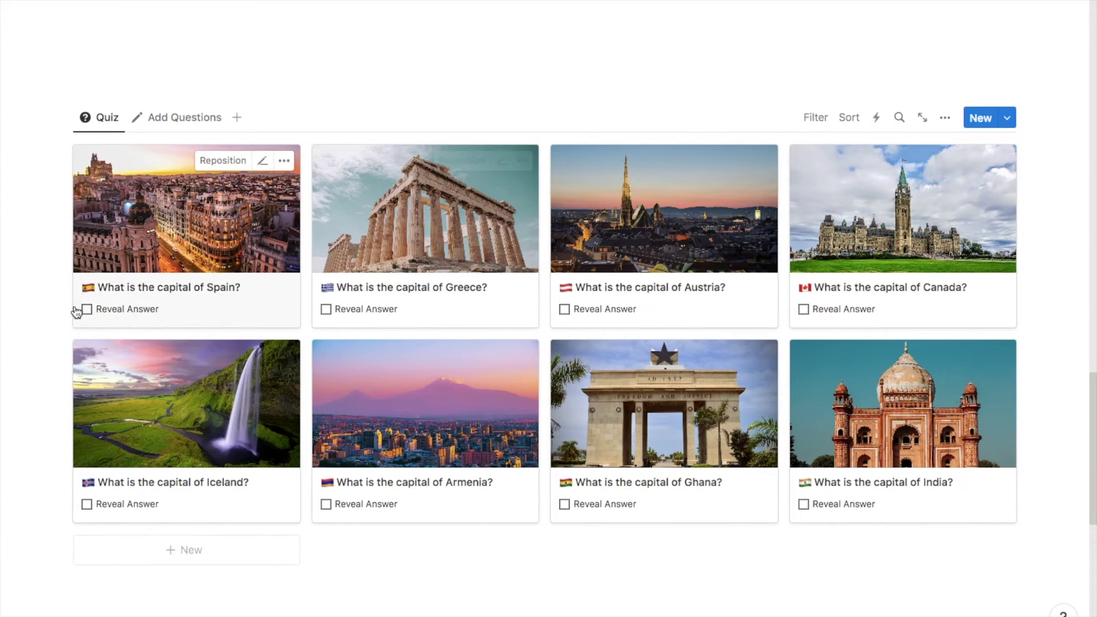
pyautogui.click(86, 309)
pyautogui.click(87, 310)
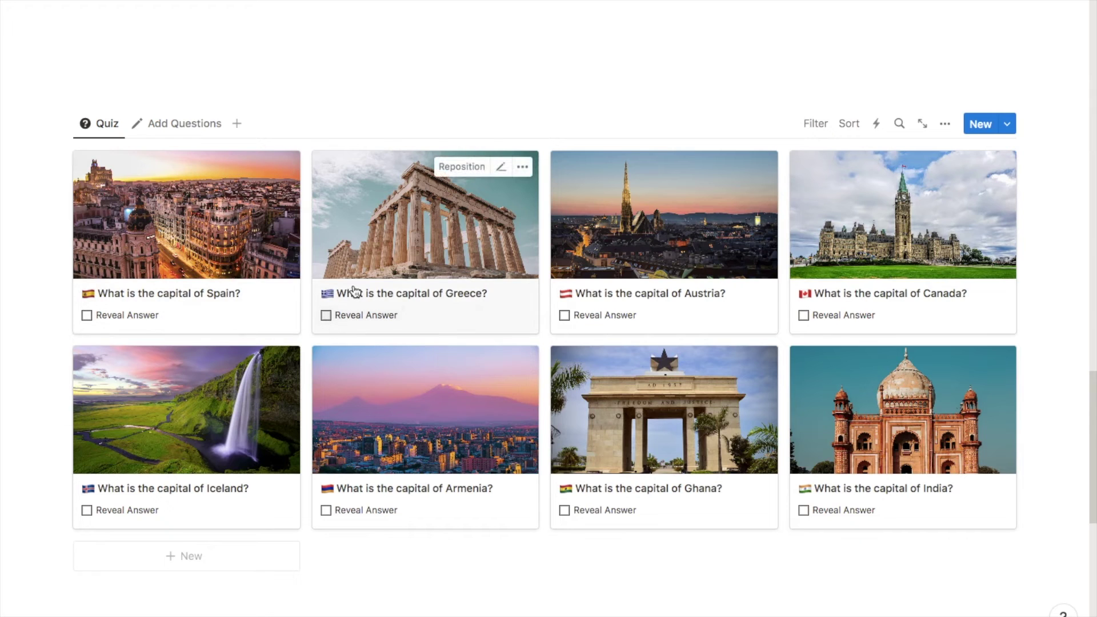
pyautogui.click(327, 315)
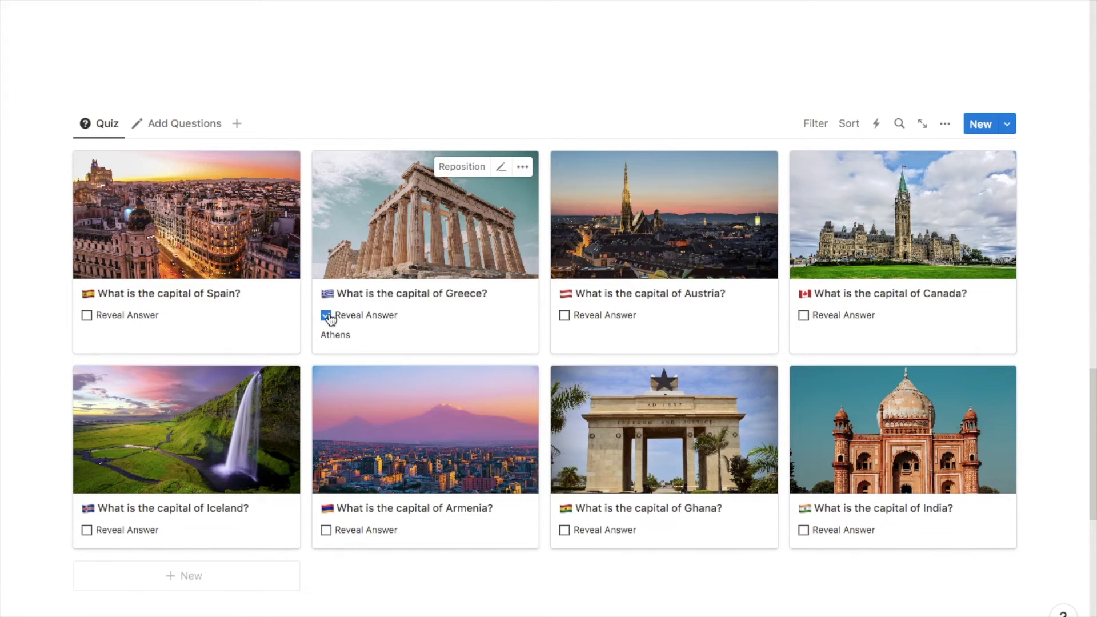
pyautogui.click(326, 316)
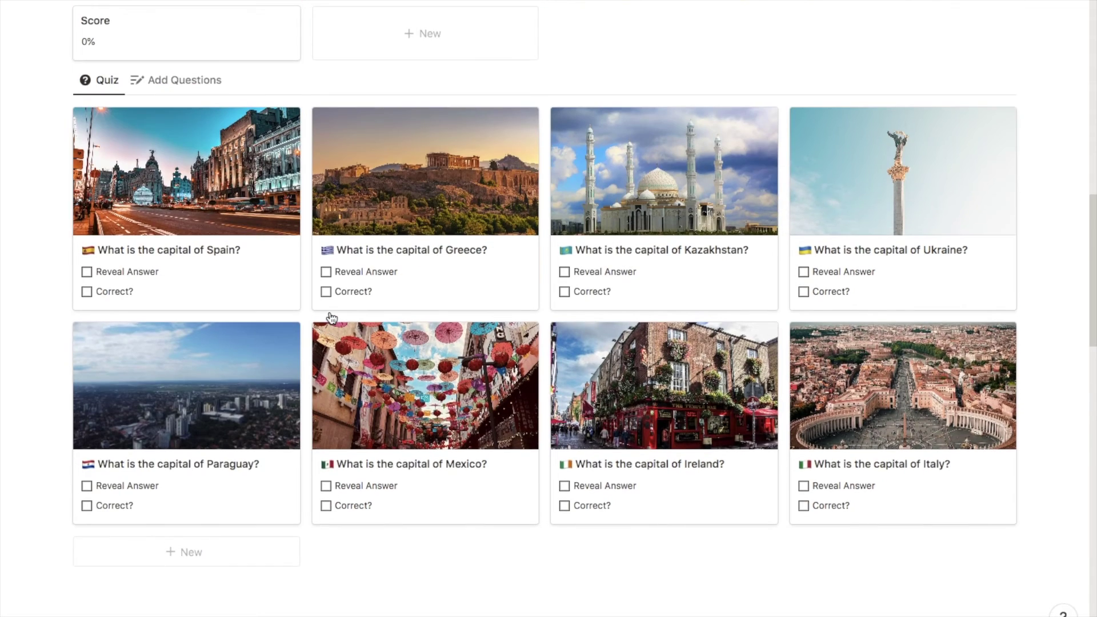
pyautogui.scroll(2, 331, 316)
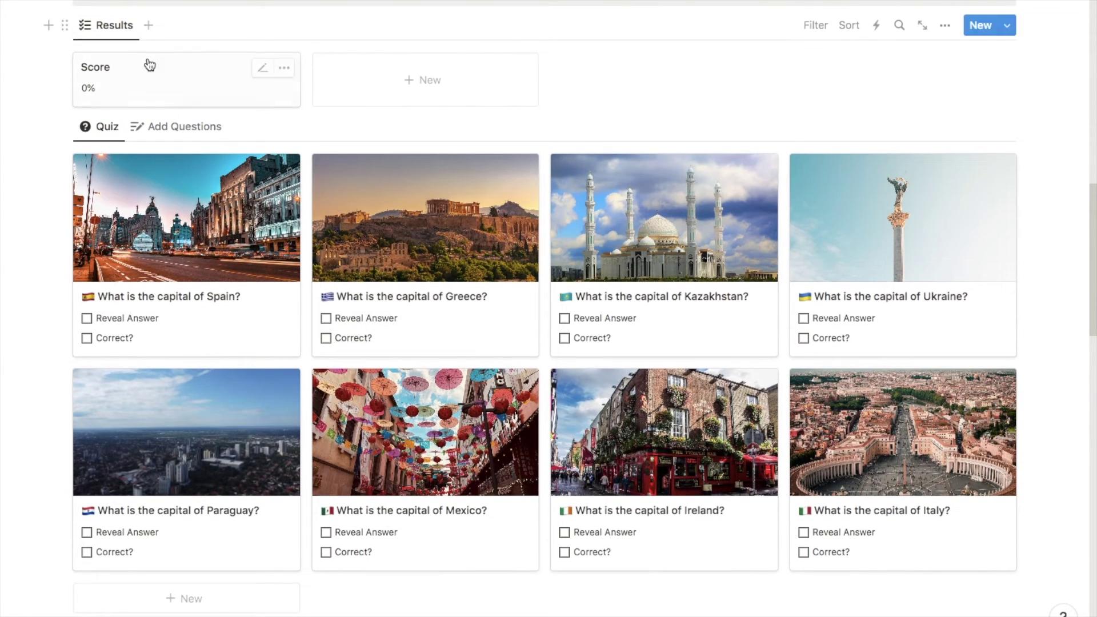
# - Test the score in the finished example quiz by ticking Correct? on the Spain and Paraguay cards
pyautogui.click(88, 339)
pyautogui.click(87, 552)
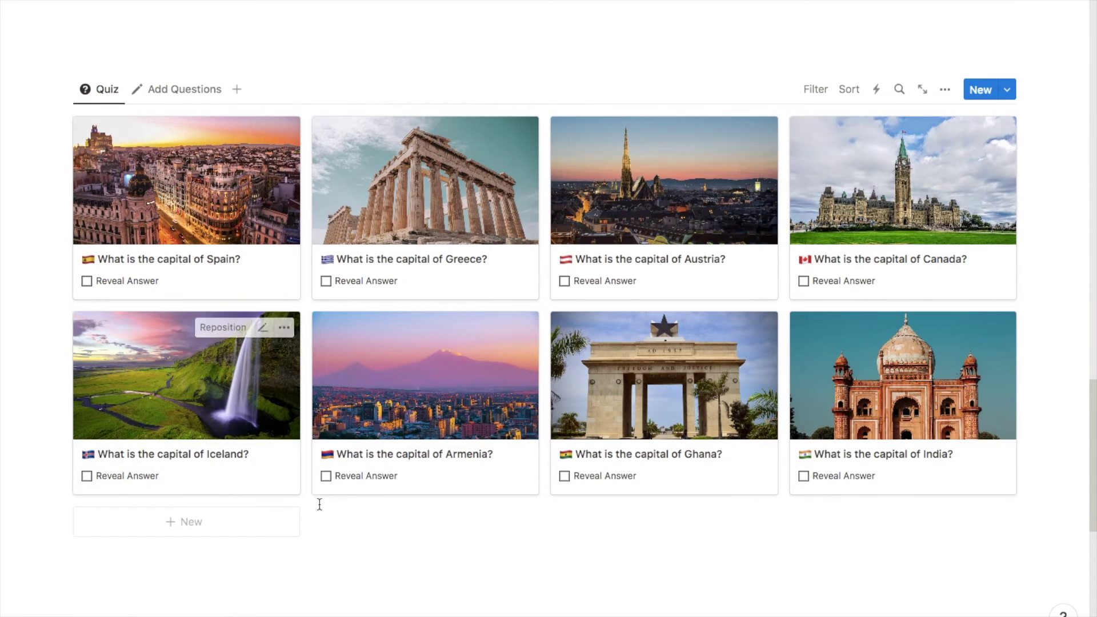
# - Insert an inline database named "Quiz Results" below the quiz gallery and hide its database title
pyautogui.scroll(-2, 319, 507)
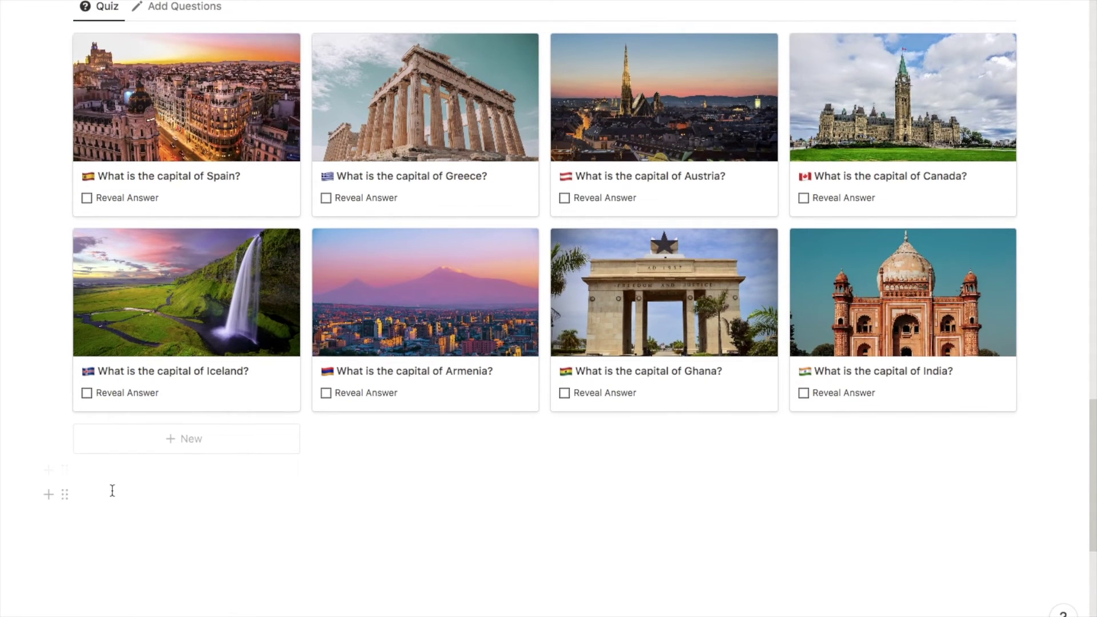
pyautogui.click(103, 494)
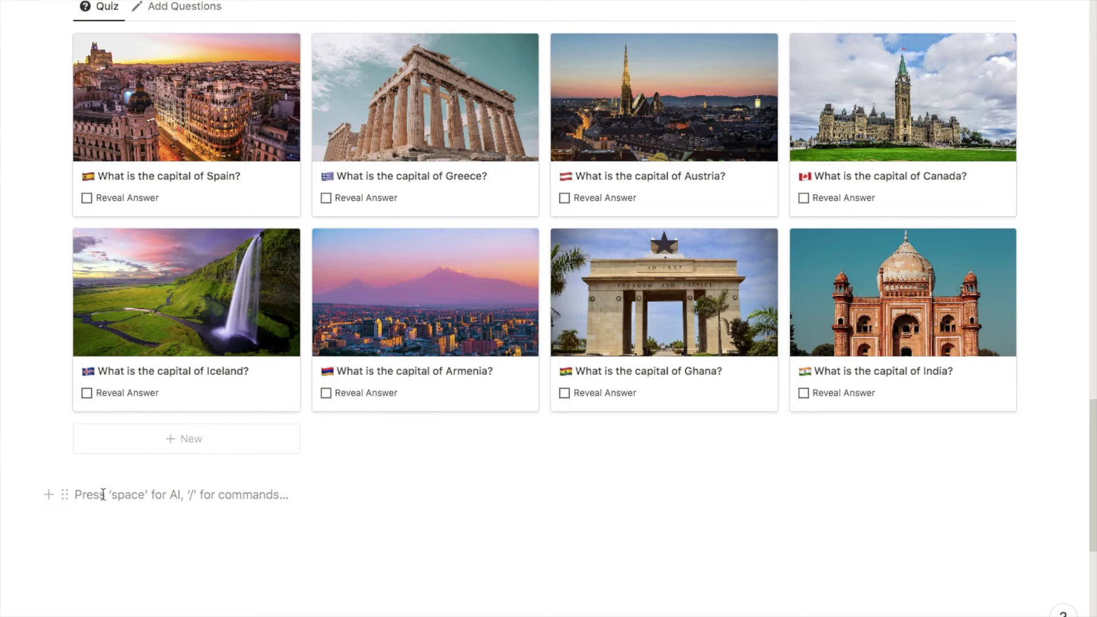
pyautogui.write('/data')
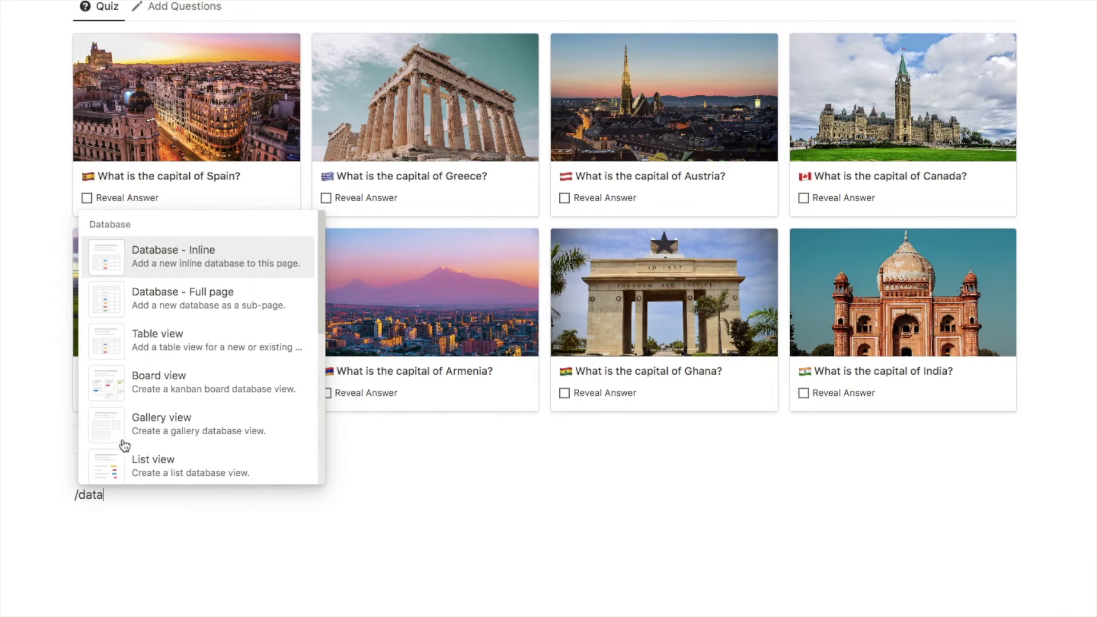
pyautogui.click(175, 252)
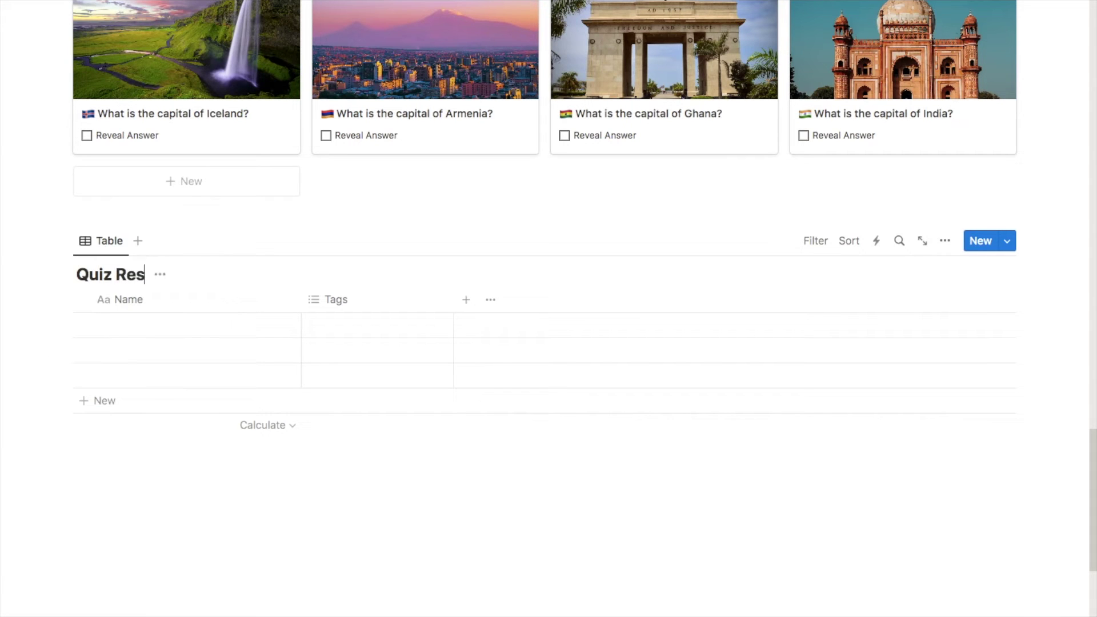
pyautogui.click(190, 275)
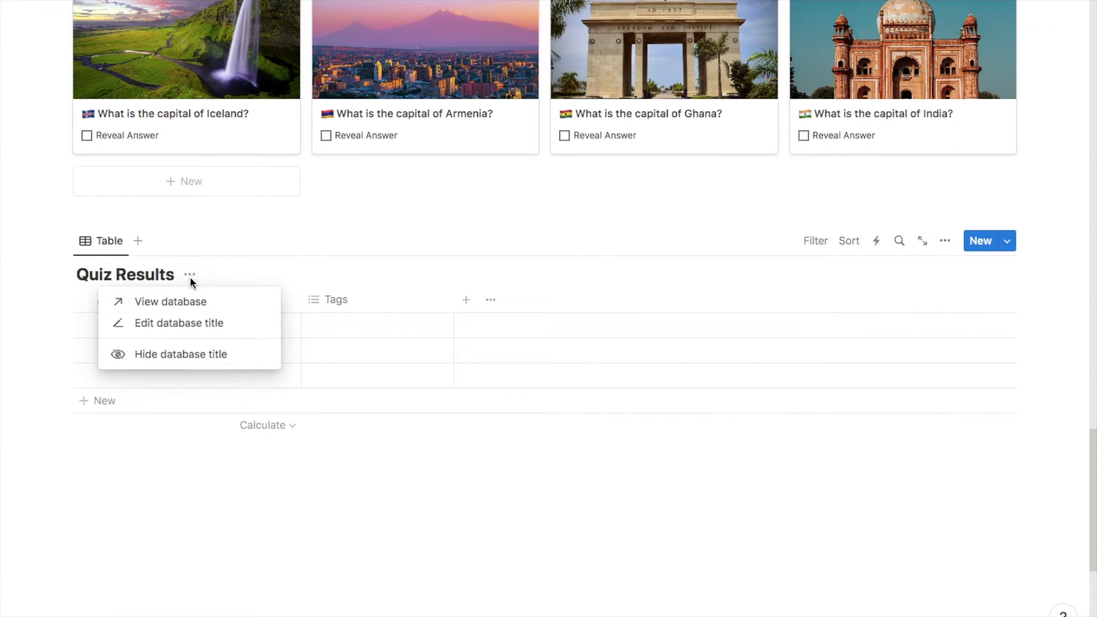
pyautogui.click(165, 359)
# - Rename the new database's table view "Results" and give it the checklist icon found by searching "check"
pyautogui.scroll(1, 131, 338)
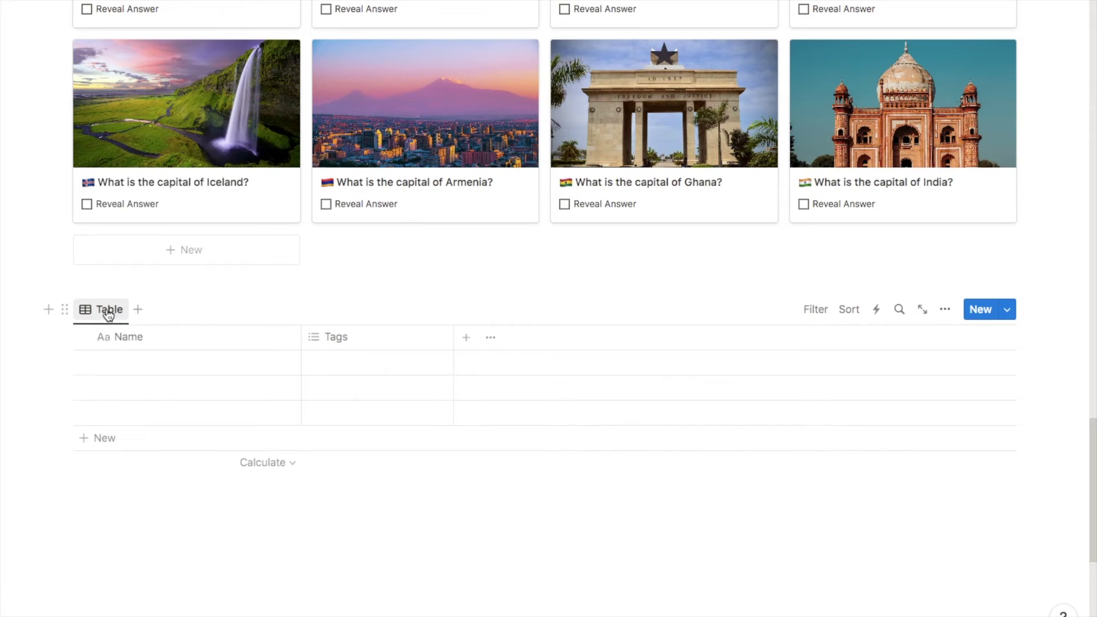
pyautogui.click(108, 312)
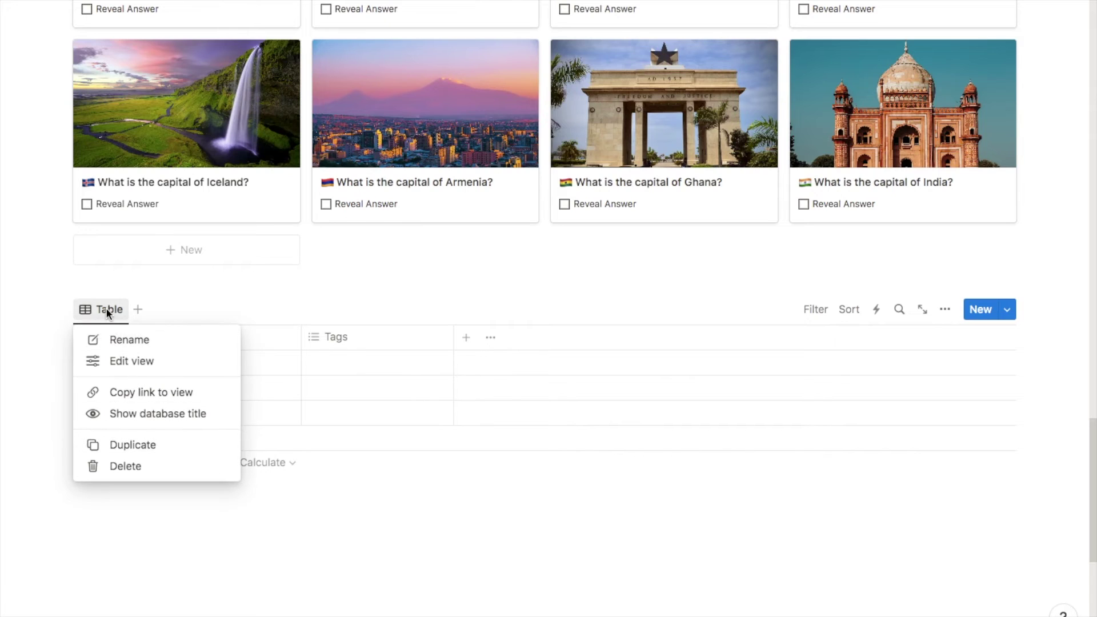
pyautogui.click(130, 340)
pyautogui.write('Results')
pyautogui.click(816, 372)
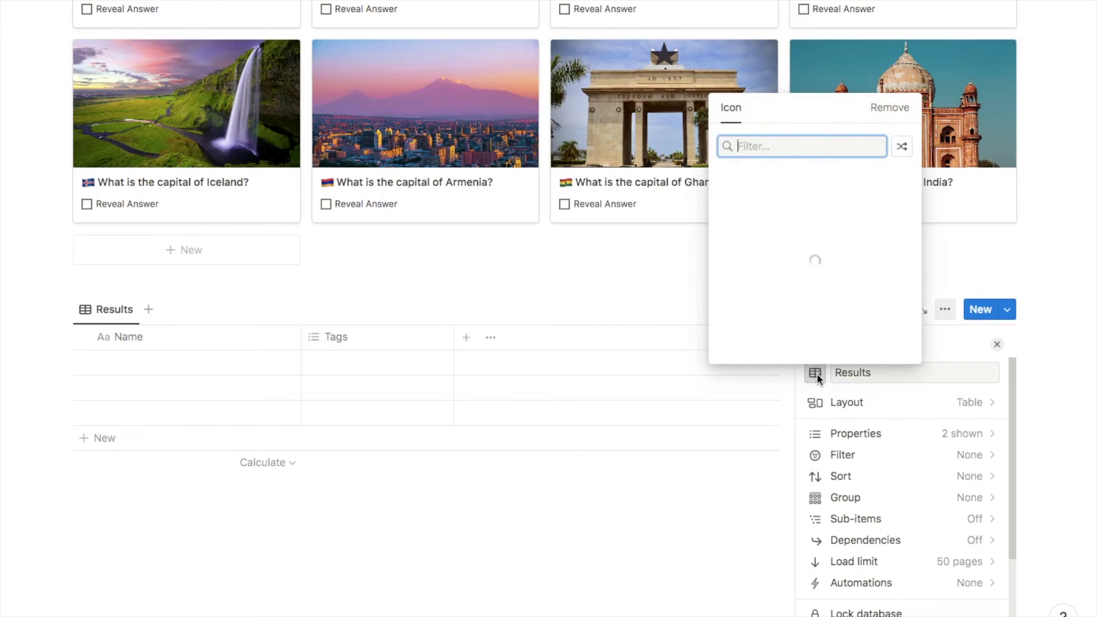
pyautogui.write('check')
pyautogui.click(752, 179)
pyautogui.press('Escape')
# - Delete the Tags property and the last two empty rows from the Results table
pyautogui.click(344, 336)
pyautogui.click(344, 566)
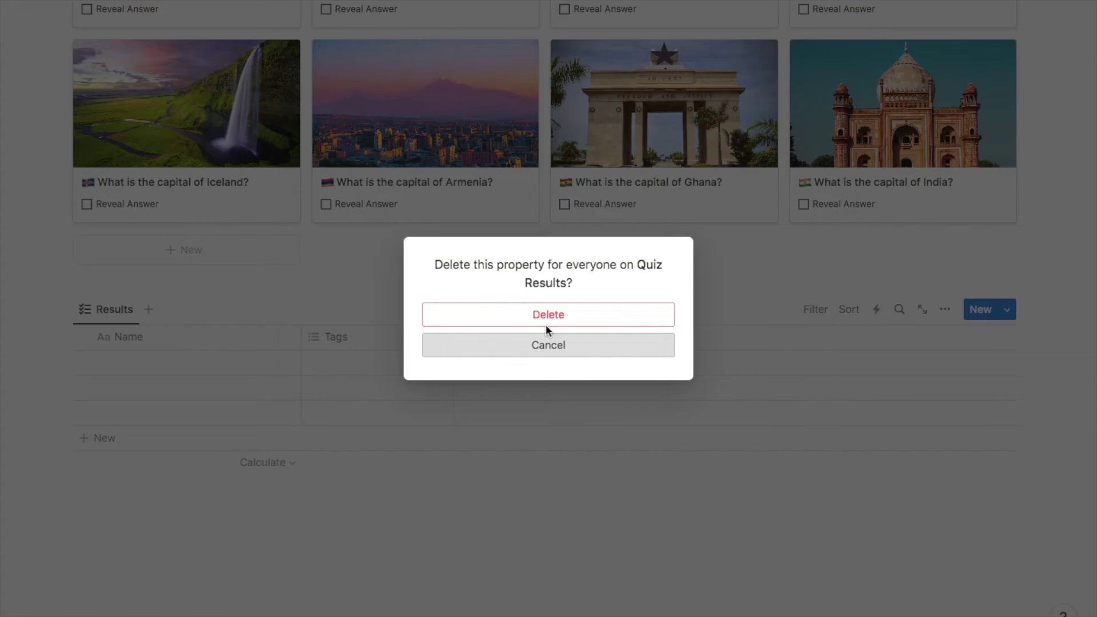
pyautogui.click(546, 320)
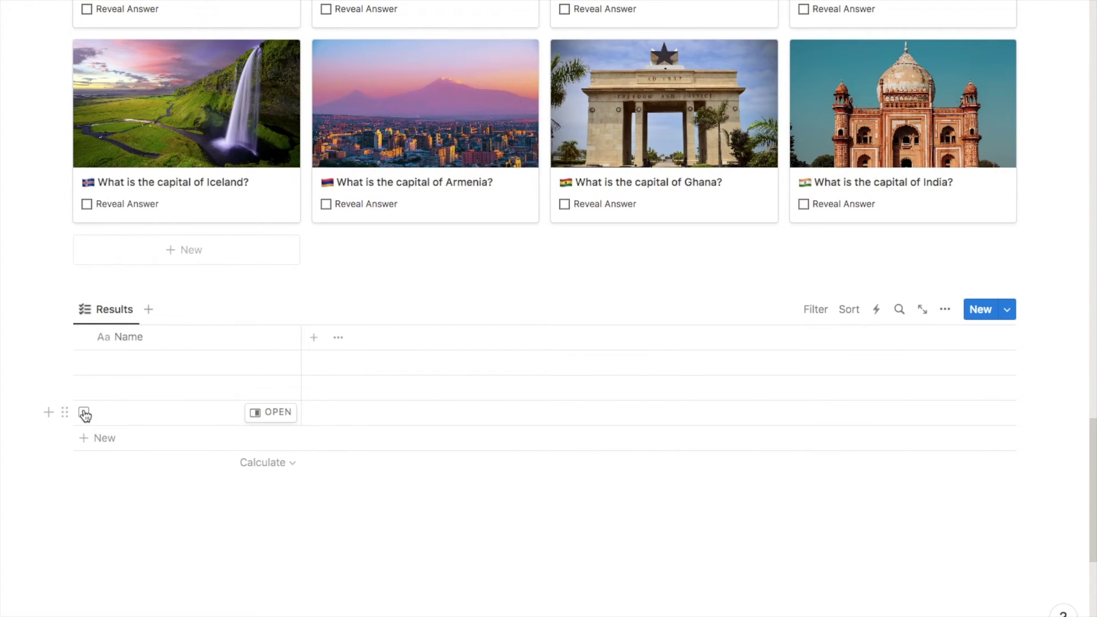
pyautogui.click(84, 413)
pyautogui.click(84, 388)
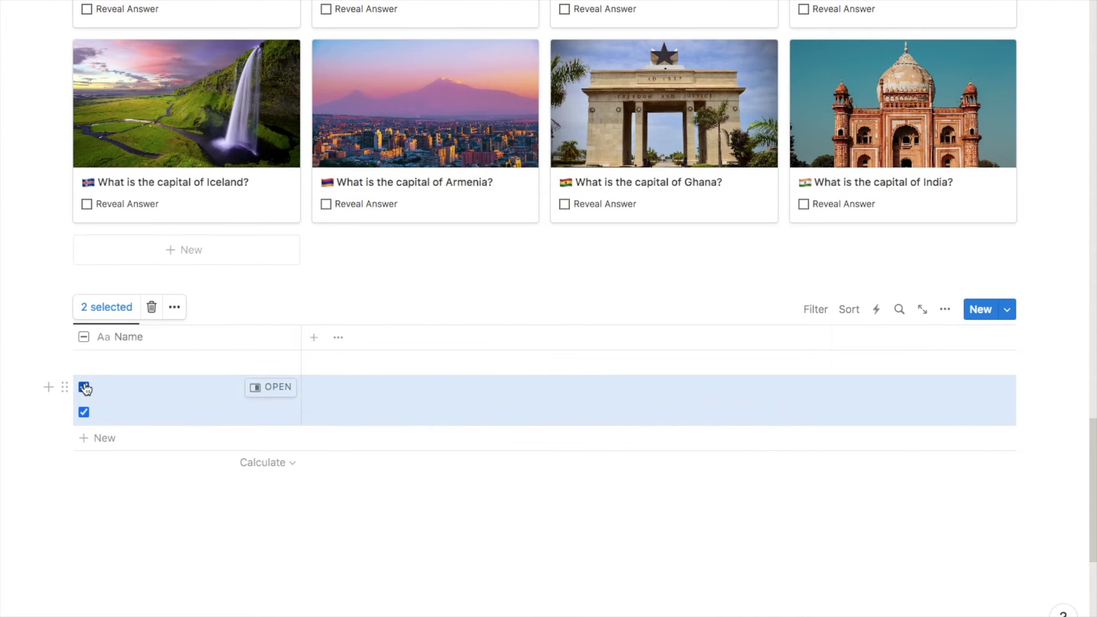
pyautogui.click(152, 308)
pyautogui.click(148, 523)
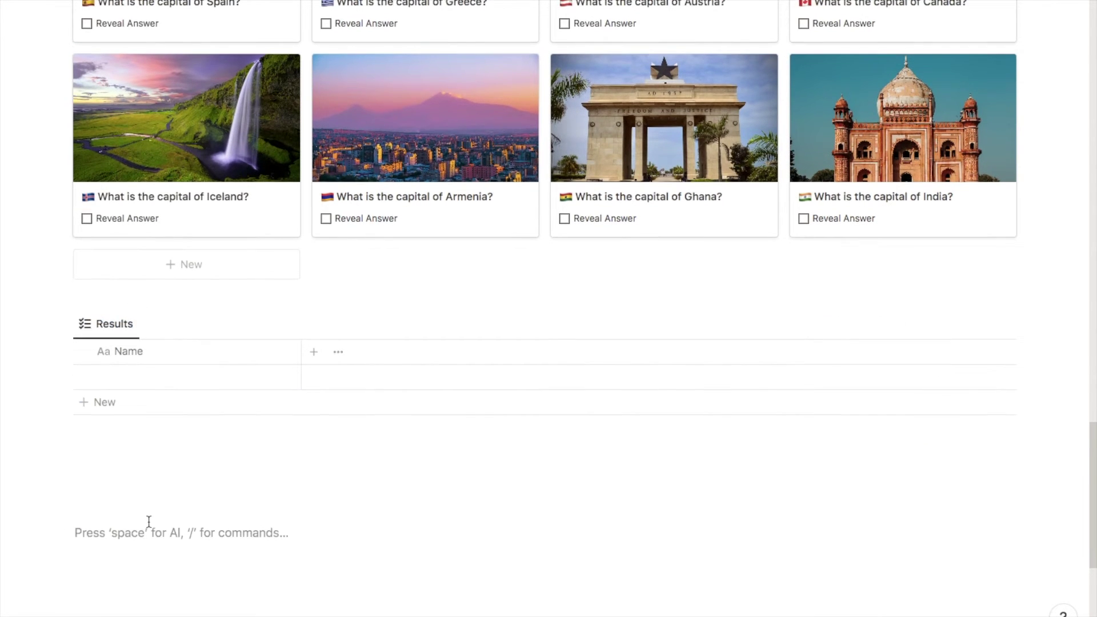
# - Name the remaining row of the Results table "Score"
pyautogui.click(141, 375)
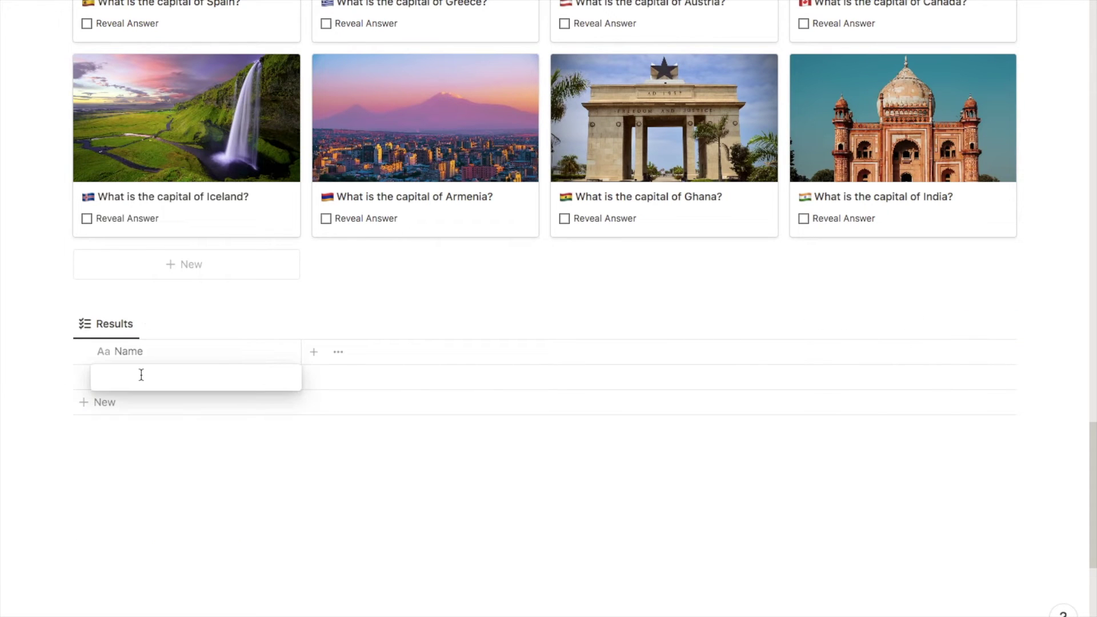
pyautogui.write('Score')
pyautogui.press('Return')
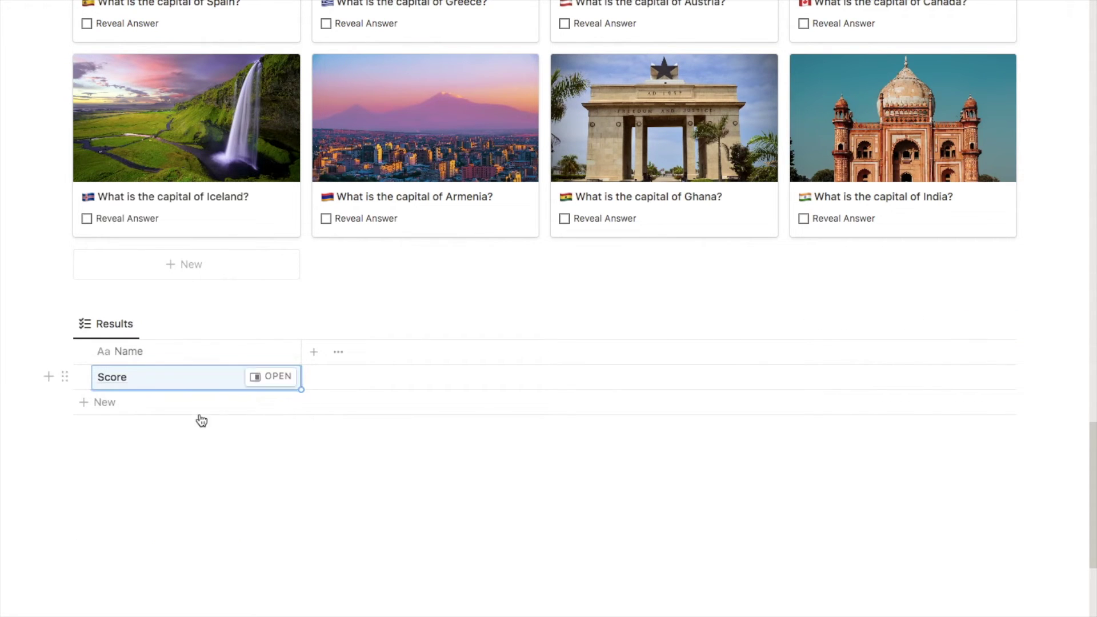
pyautogui.scroll(-1, 527, 528)
pyautogui.click(527, 528)
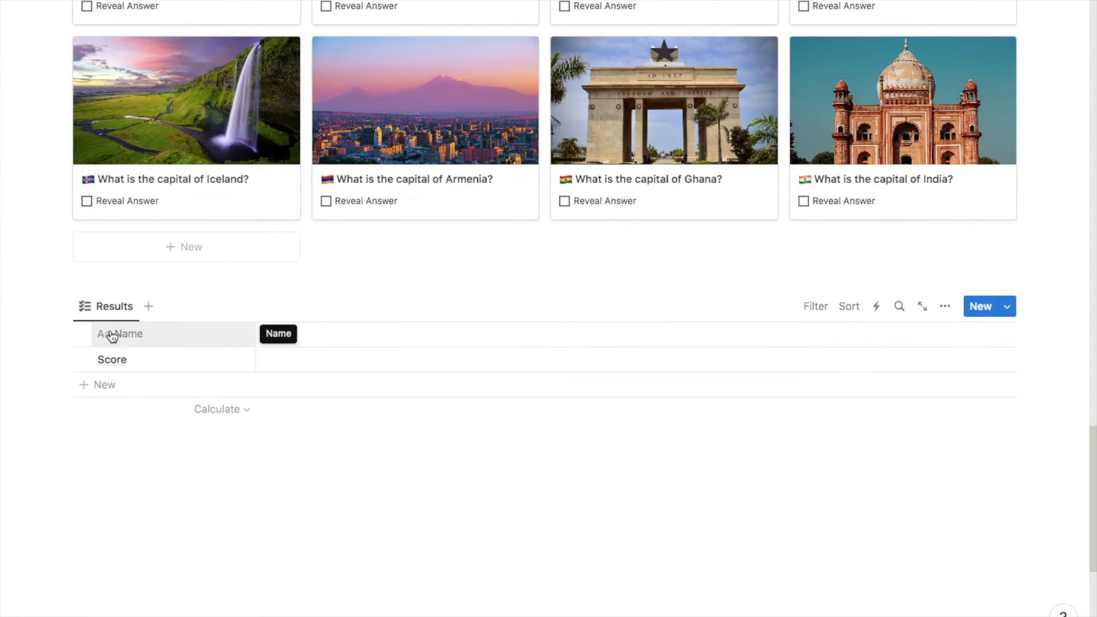
# - Add a Relation property to the Results table linked to the Quiz database, with Show on Quiz enabled
pyautogui.scroll(2, 254, 360)
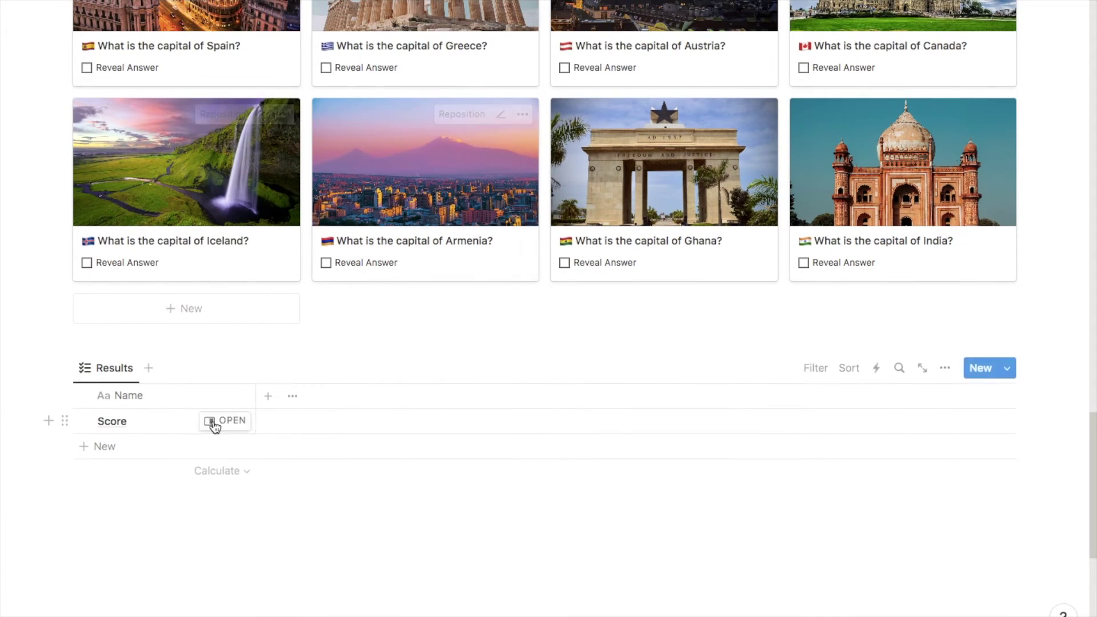
pyautogui.scroll(-1, 215, 427)
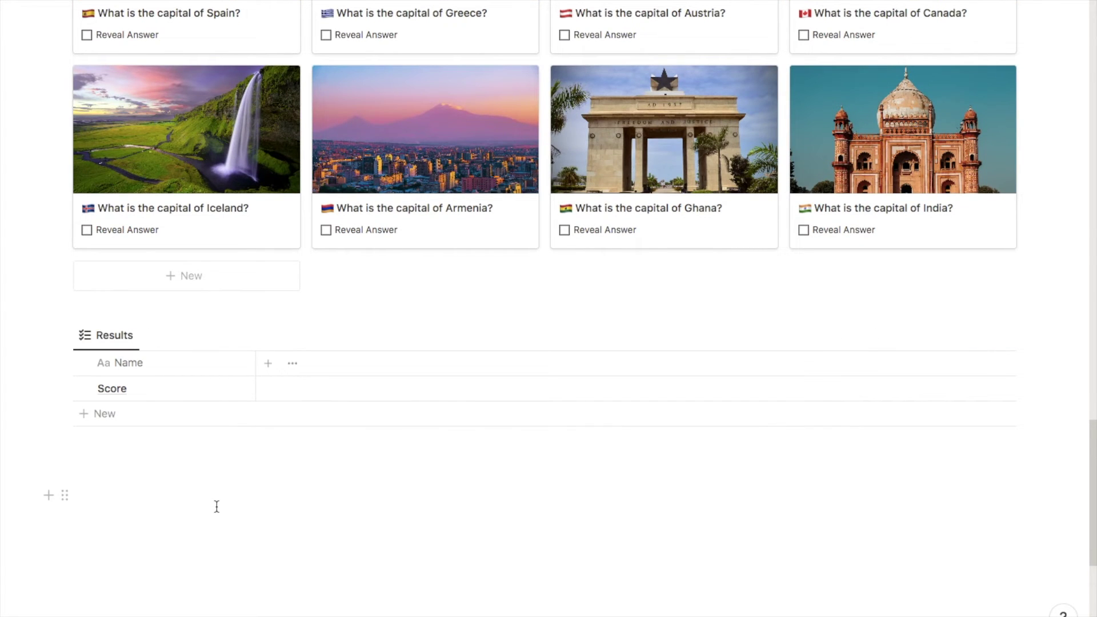
pyautogui.click(265, 365)
pyautogui.write('rela')
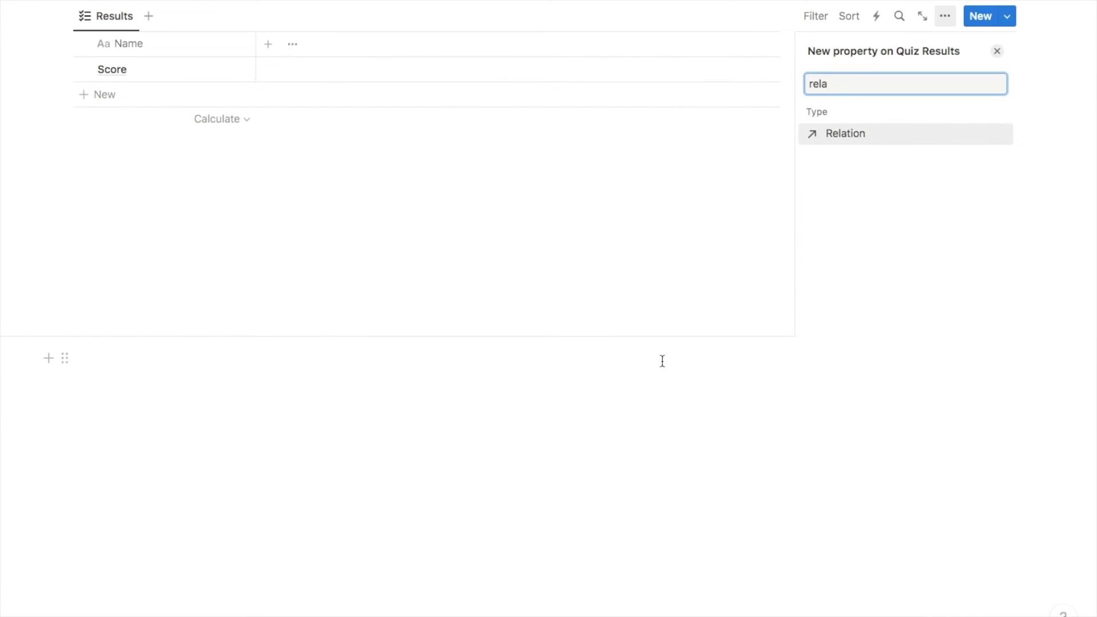
pyautogui.click(845, 141)
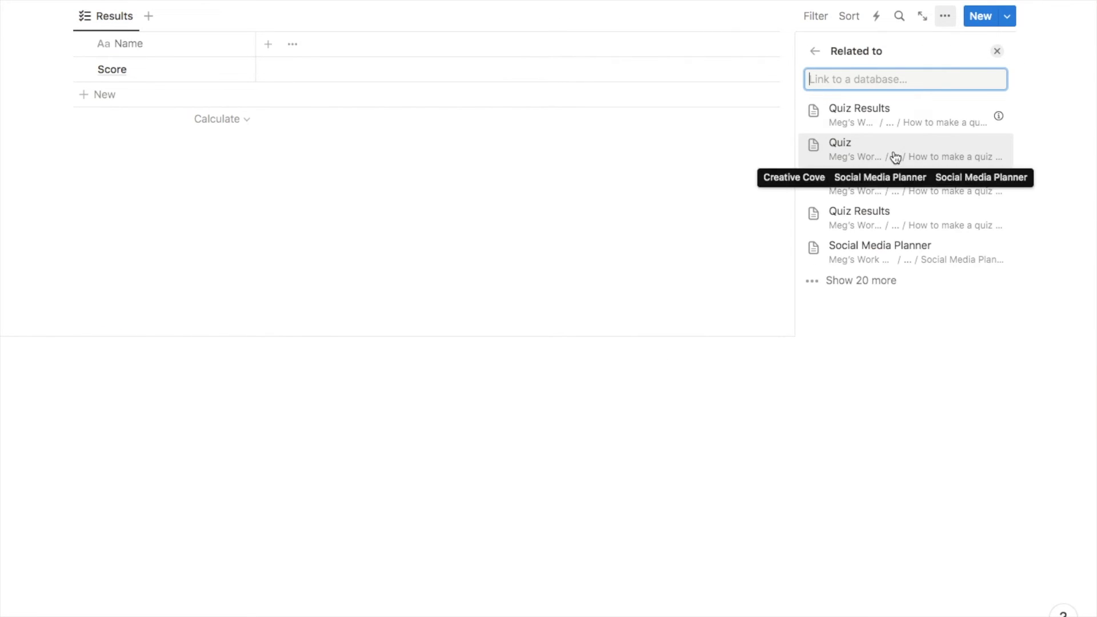
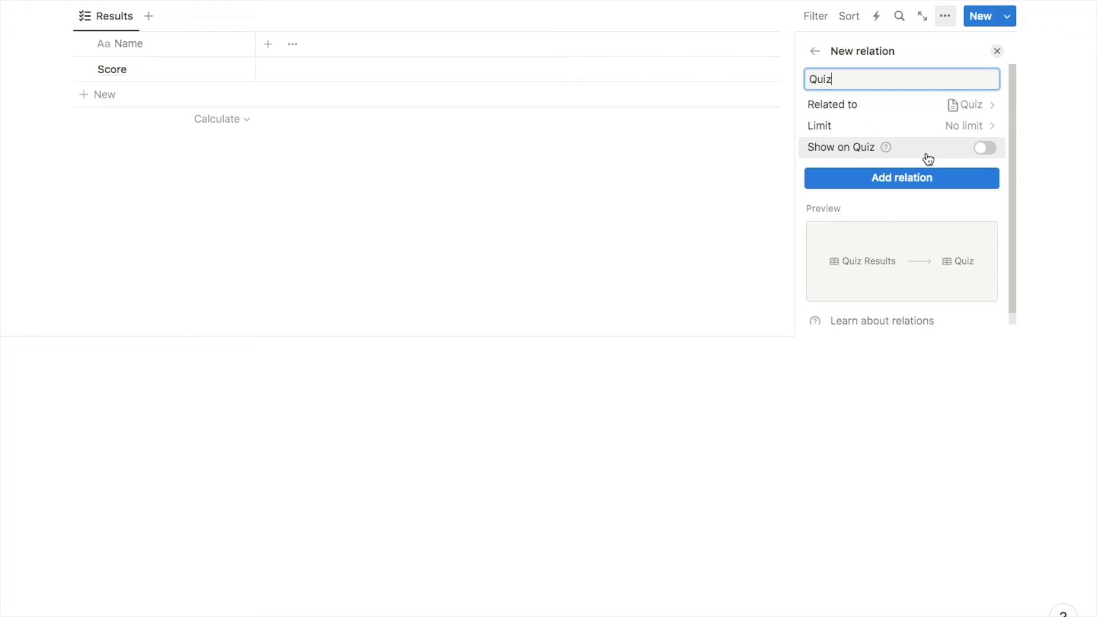
pyautogui.click(985, 148)
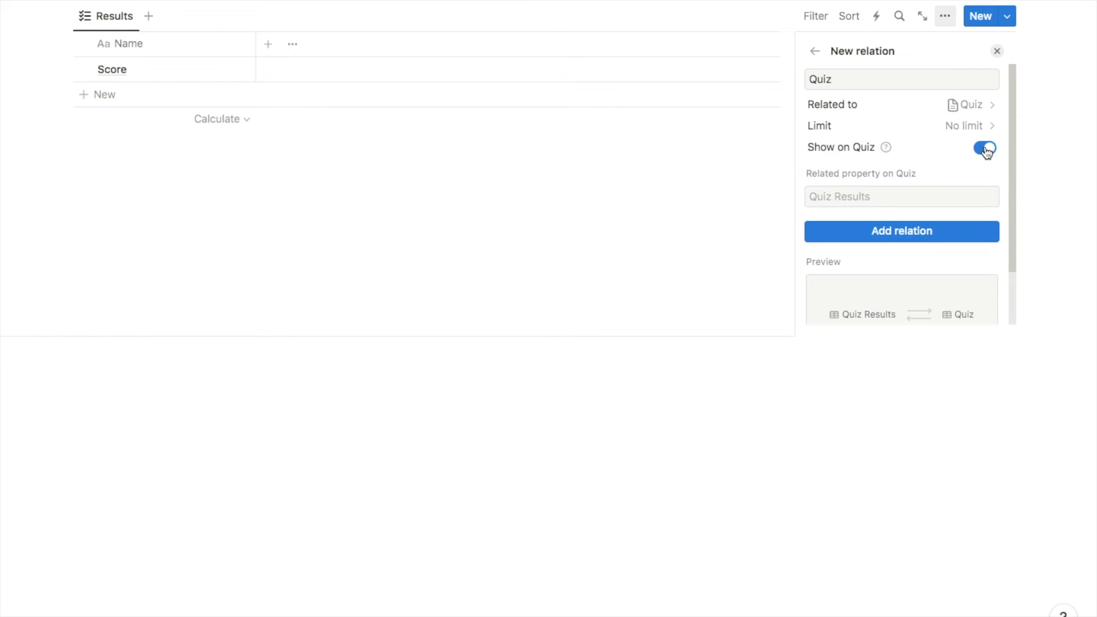
pyautogui.click(896, 234)
# - Show the hidden Quiz Results property in the Add Questions table and close the view options
pyautogui.scroll(2, 379, 377)
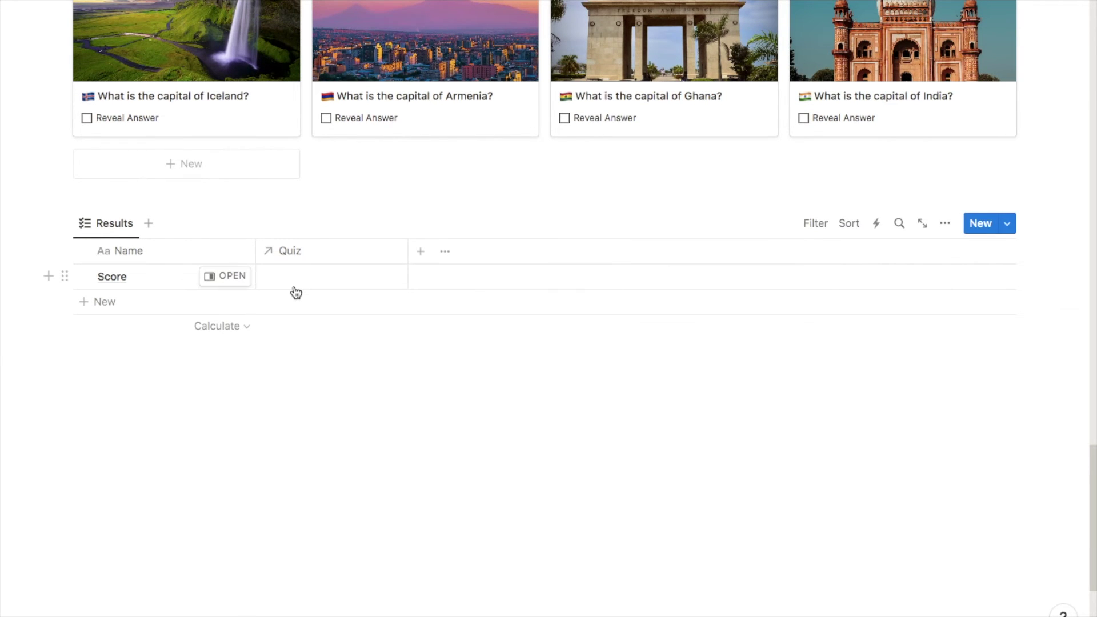
pyautogui.scroll(6, 296, 293)
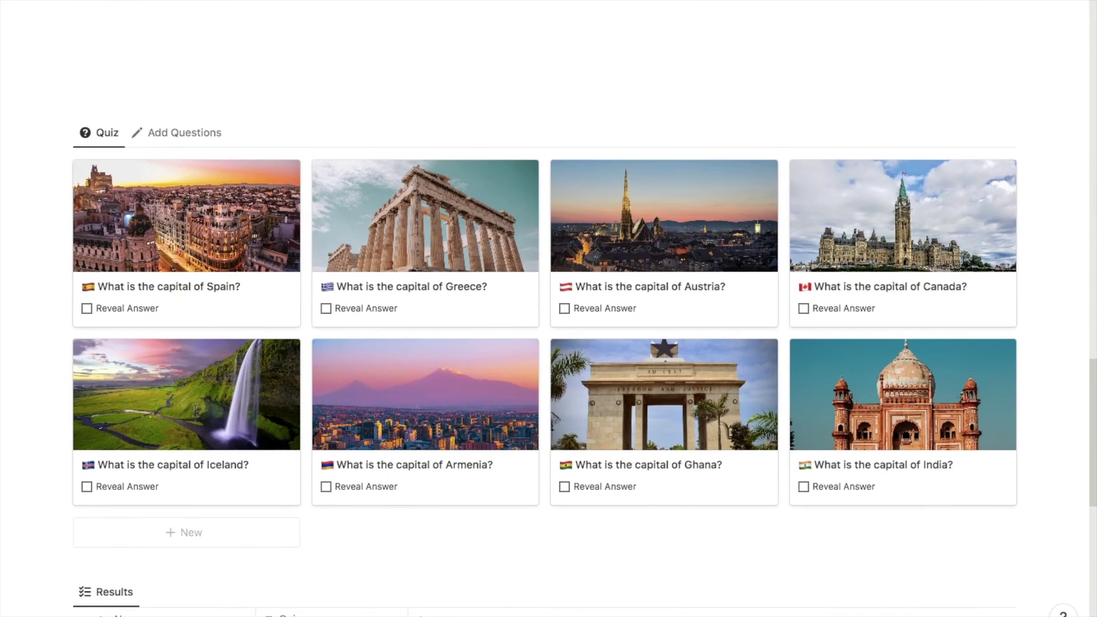
pyautogui.click(191, 132)
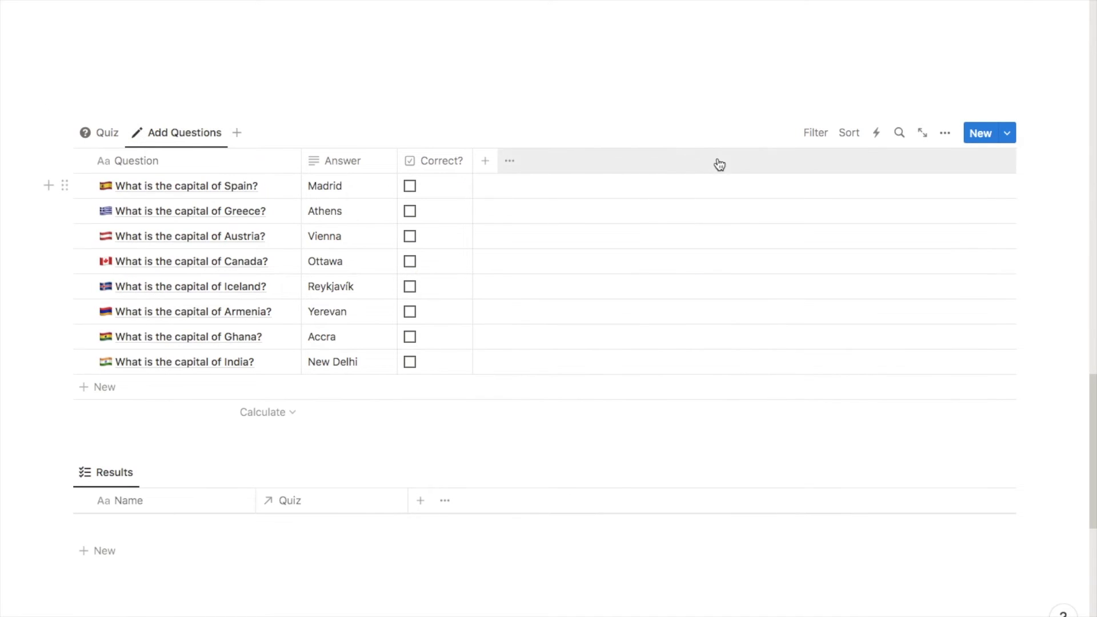
pyautogui.click(946, 133)
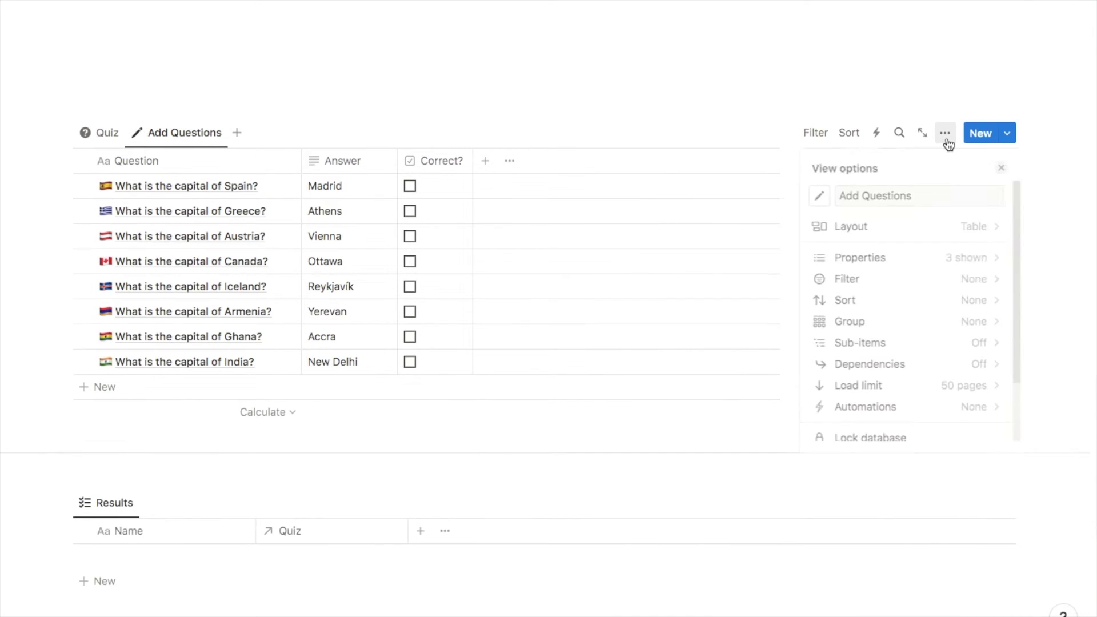
pyautogui.click(866, 260)
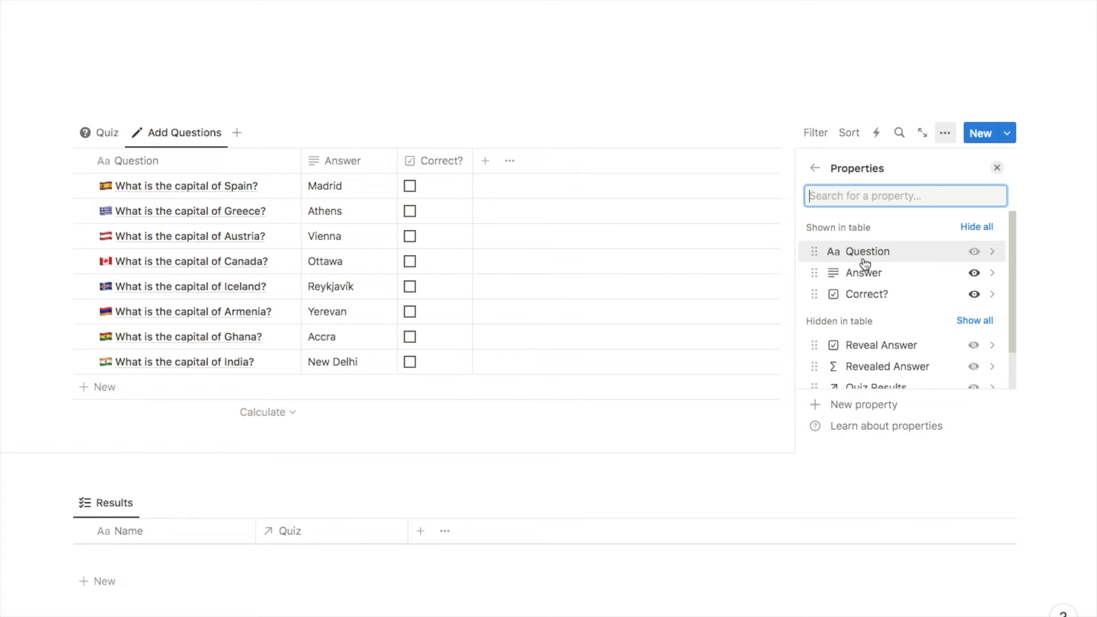
pyautogui.scroll(-2, 866, 303)
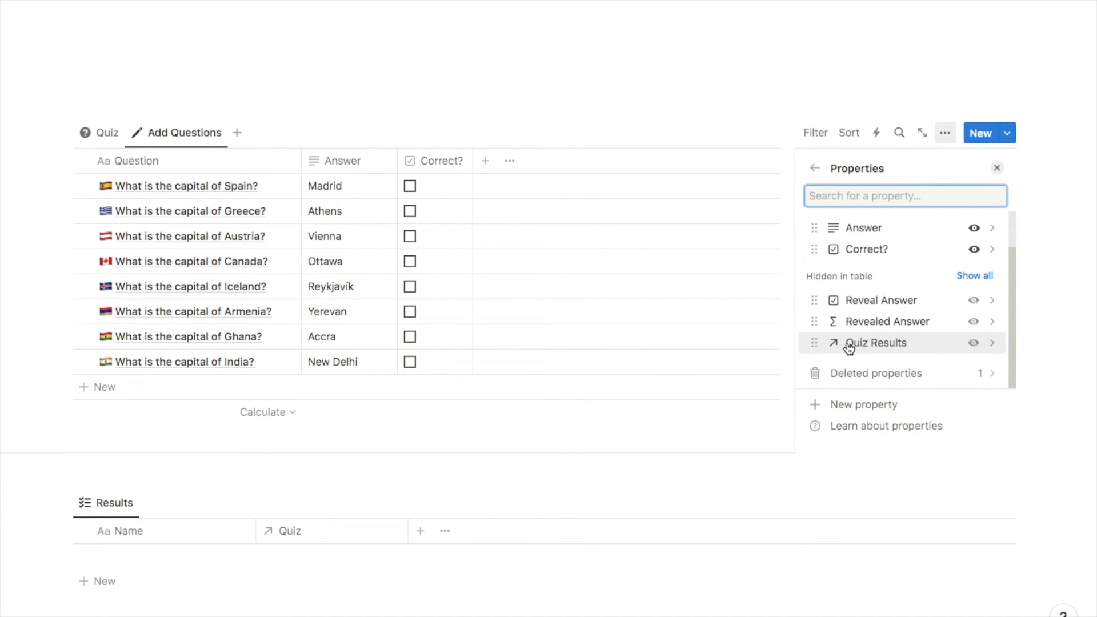
pyautogui.click(973, 343)
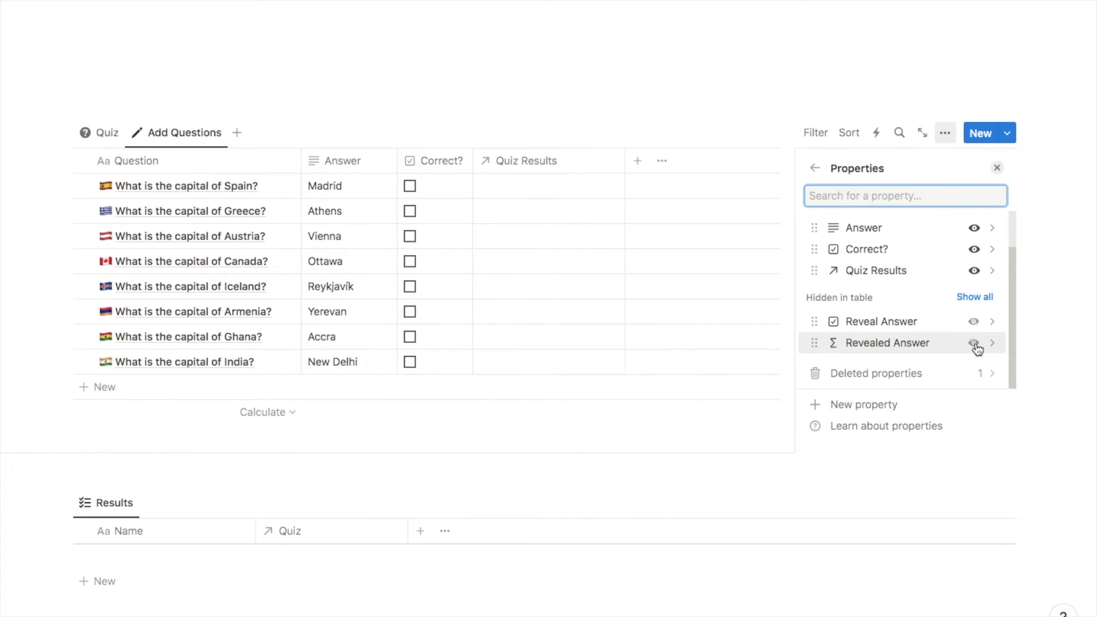
pyautogui.click(998, 166)
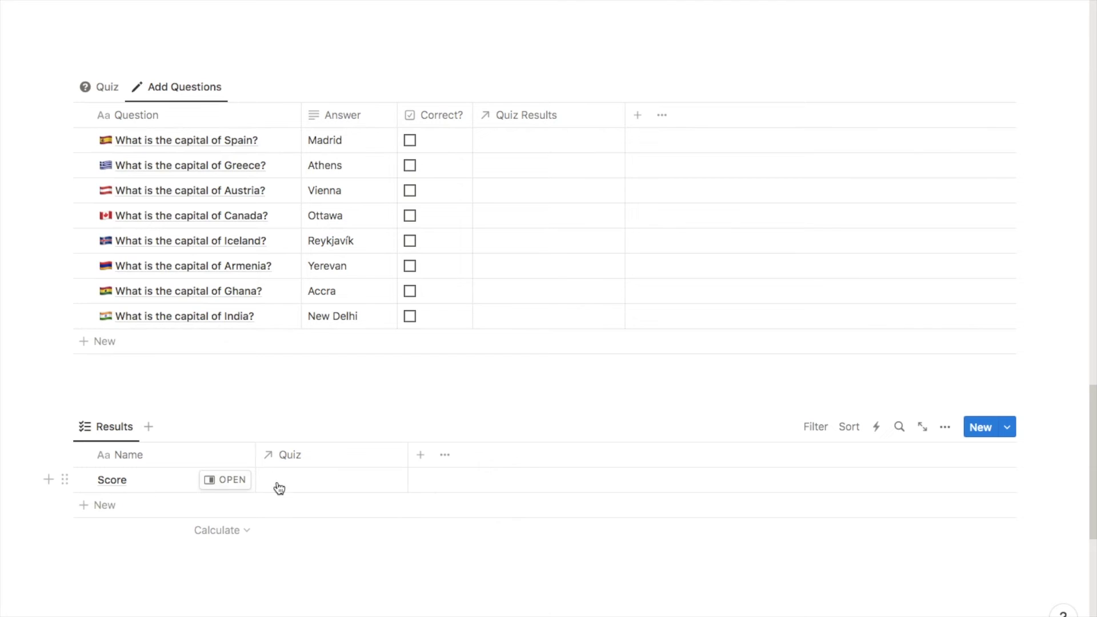
# - Link the Spain question to the Score page under Quiz Results and fill that link down through the India question
pyautogui.click(519, 148)
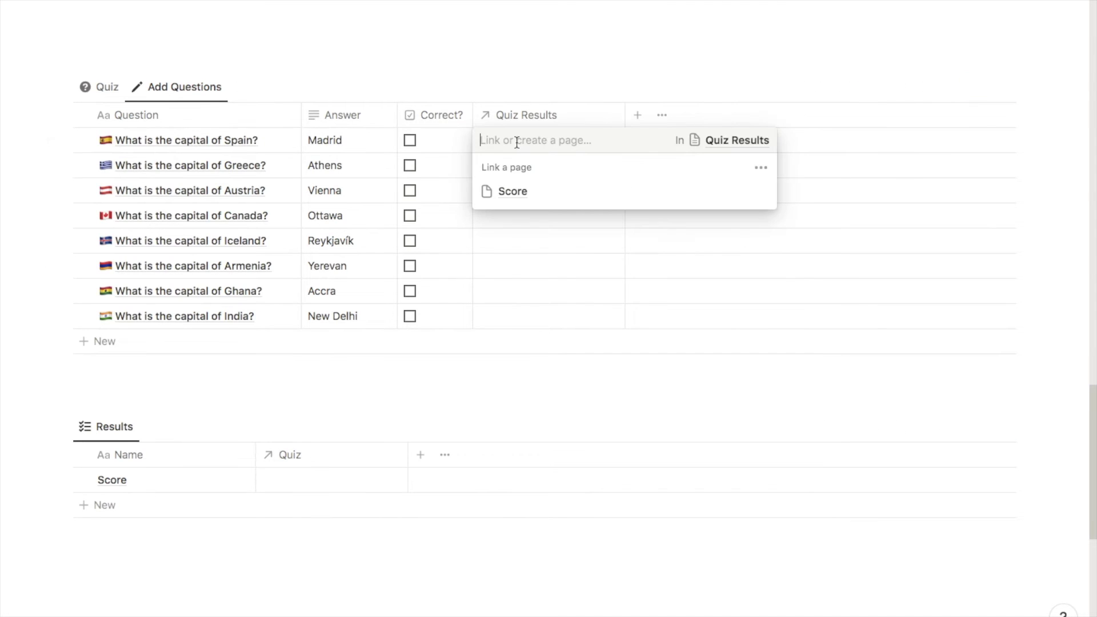
pyautogui.click(509, 195)
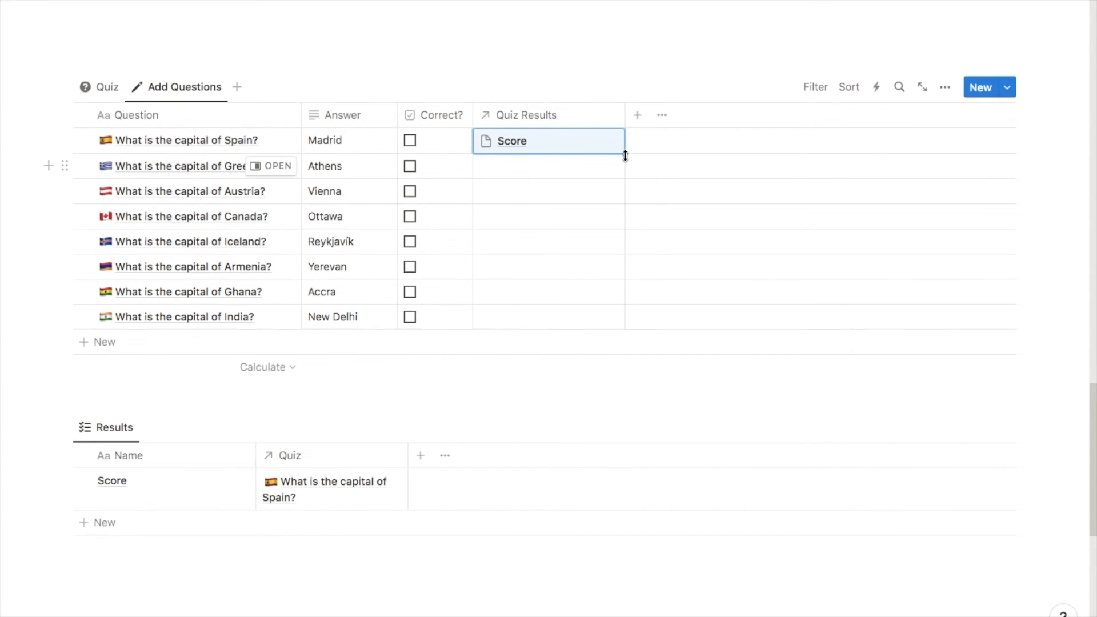
pyautogui.moveTo(625, 153); pyautogui.dragTo(617, 319)
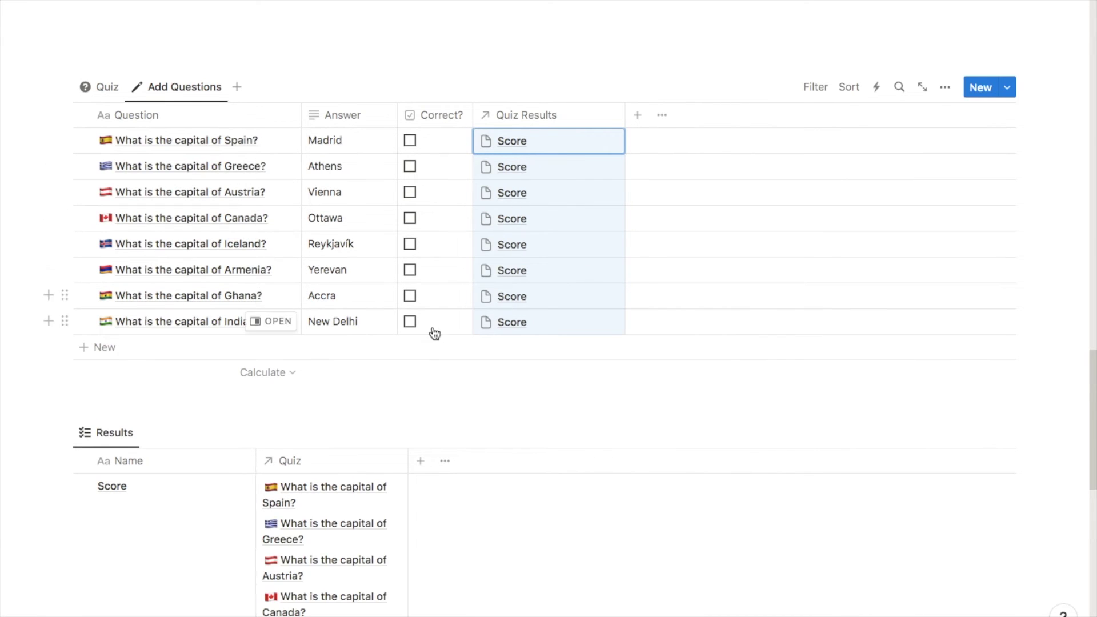
pyautogui.press('Escape')
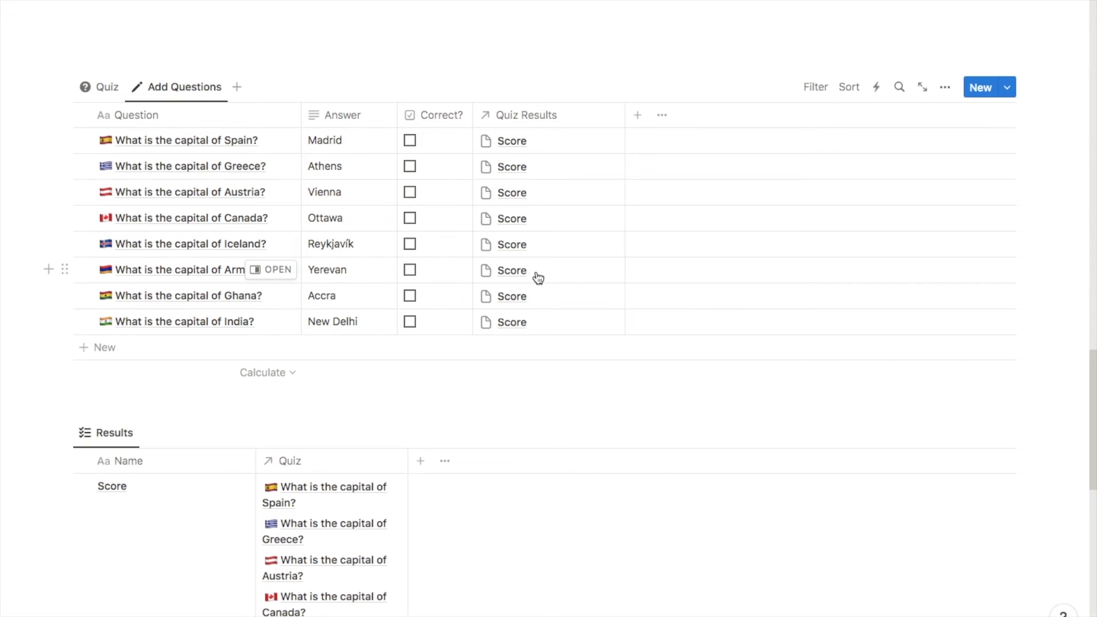
# - Filter the Add Questions table to entries whose Quiz Results relation contains the Score page
pyautogui.click(813, 89)
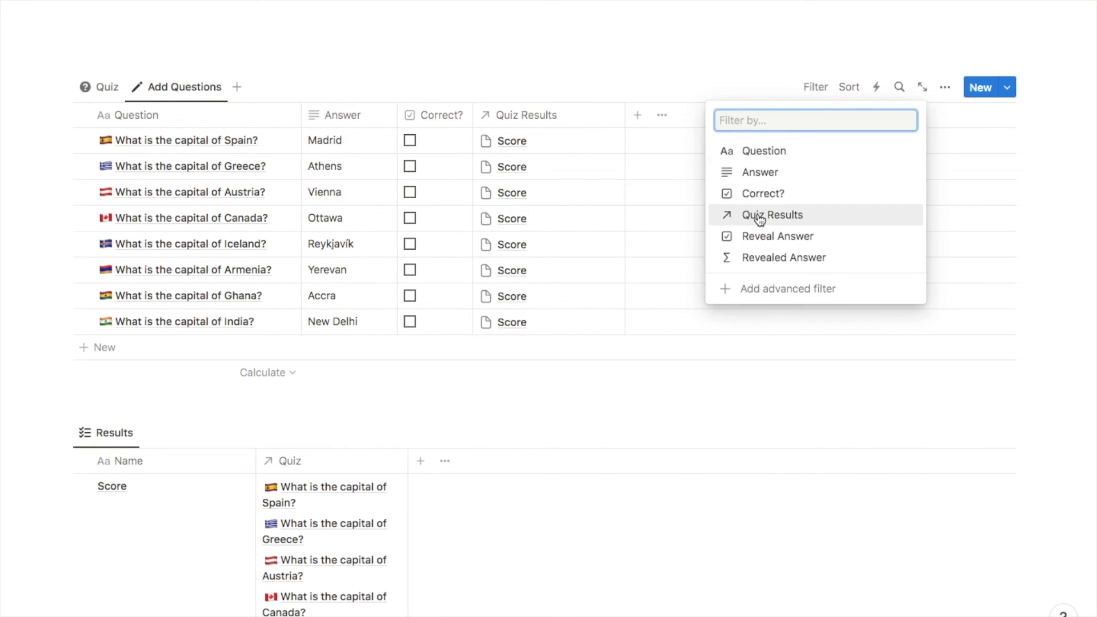
pyautogui.click(780, 216)
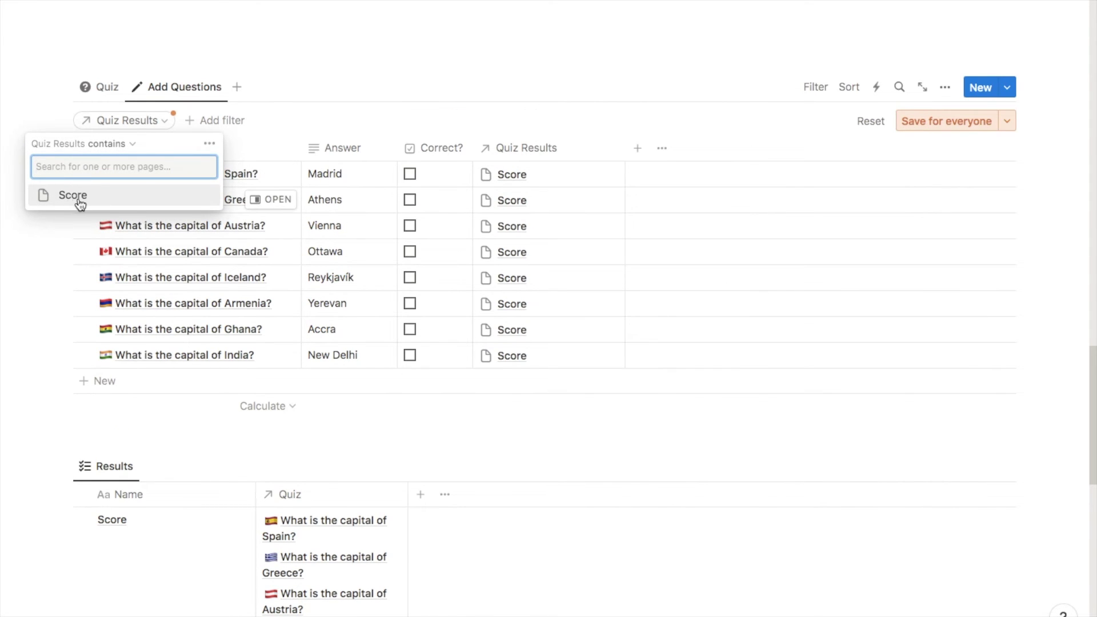
pyautogui.click(81, 197)
pyautogui.click(691, 223)
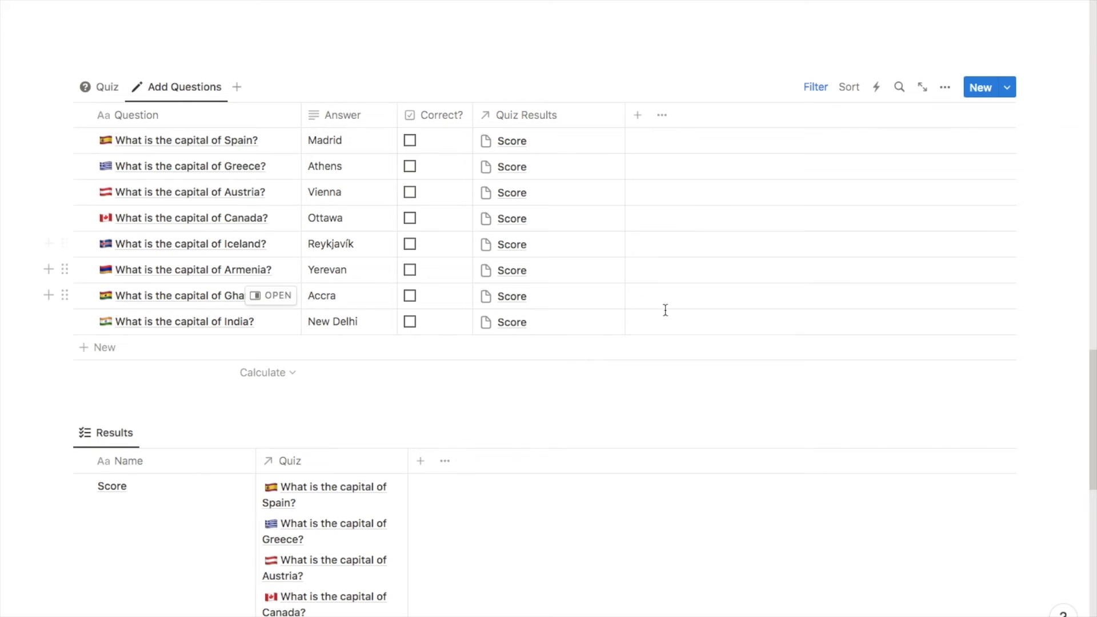
# - Add a blank question row to test the filter, and hide the Quiz Results property in the Add Questions table
pyautogui.click(113, 350)
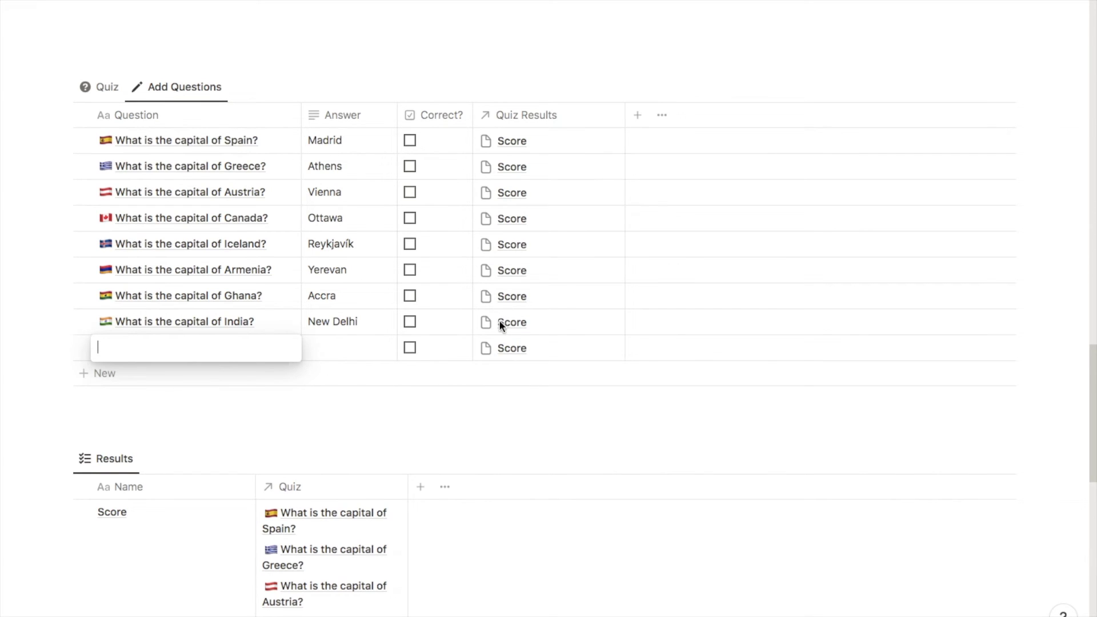
pyautogui.press('Escape')
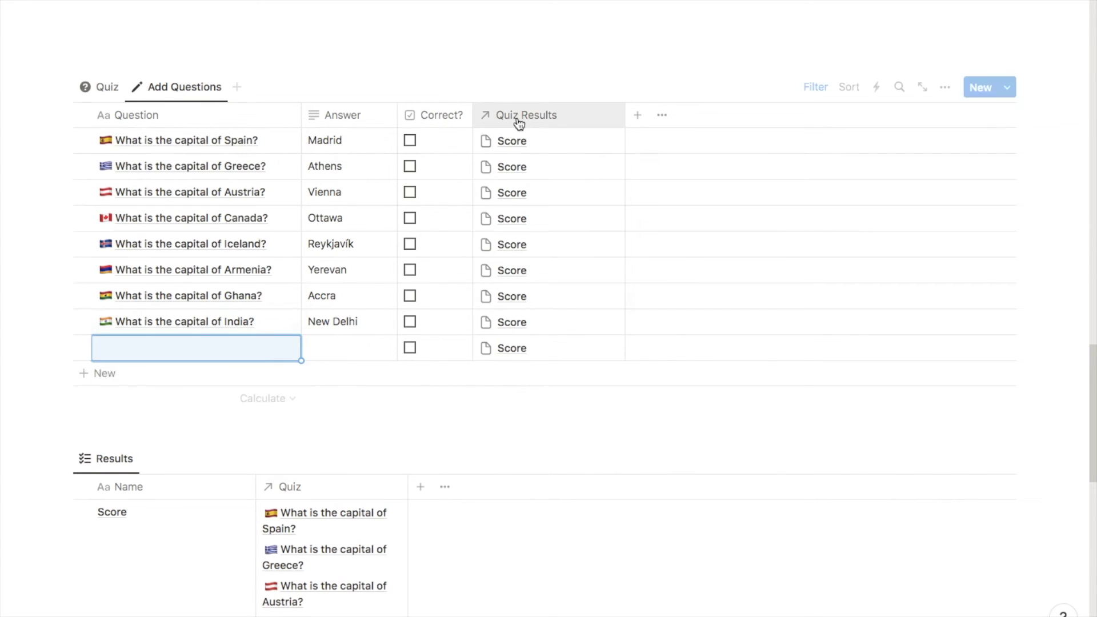
pyautogui.click(516, 115)
pyautogui.click(526, 280)
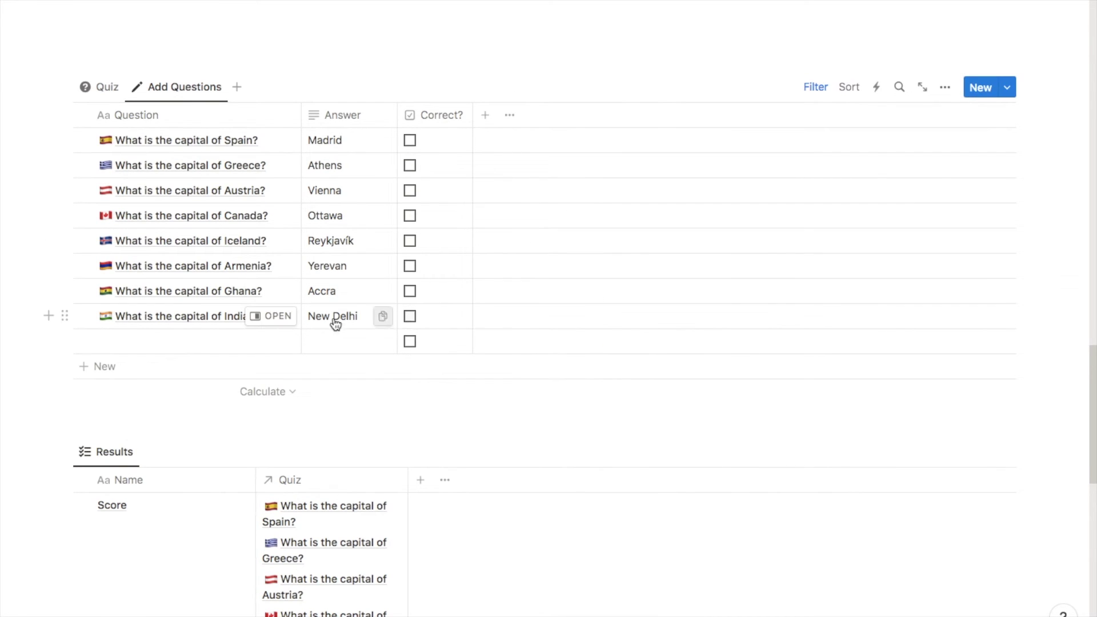
# - Delete the blank row below the India question in the Add Questions table
pyautogui.click(65, 341)
pyautogui.press('Delete')
# - Hide the Quiz relation property in the Results table
pyautogui.scroll(-2, 324, 368)
pyautogui.scroll(-6, 324, 368)
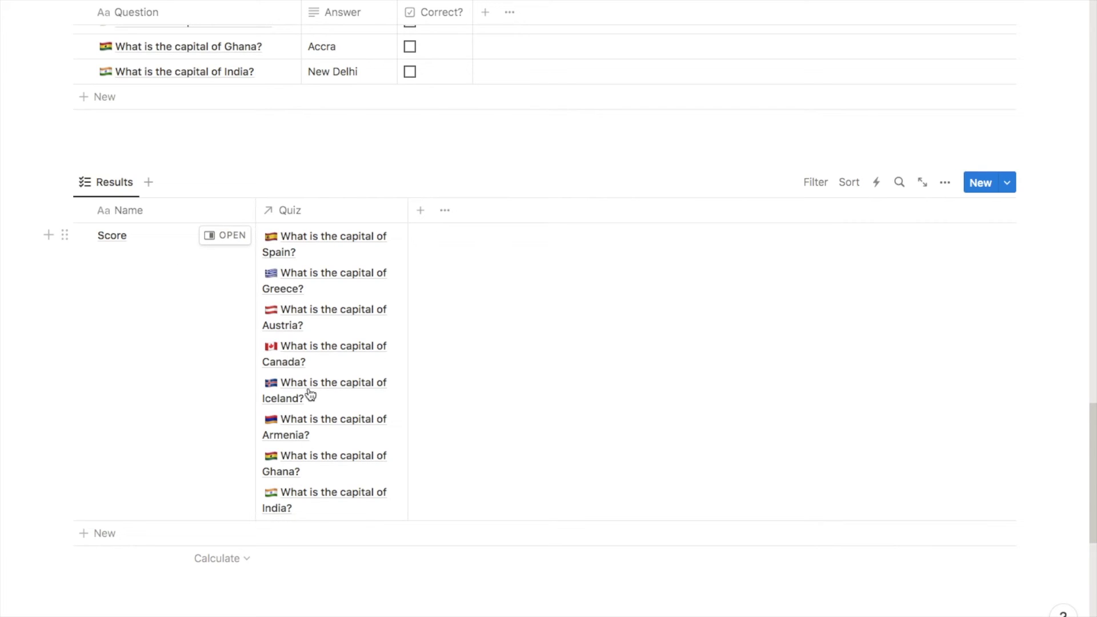
pyautogui.click(303, 209)
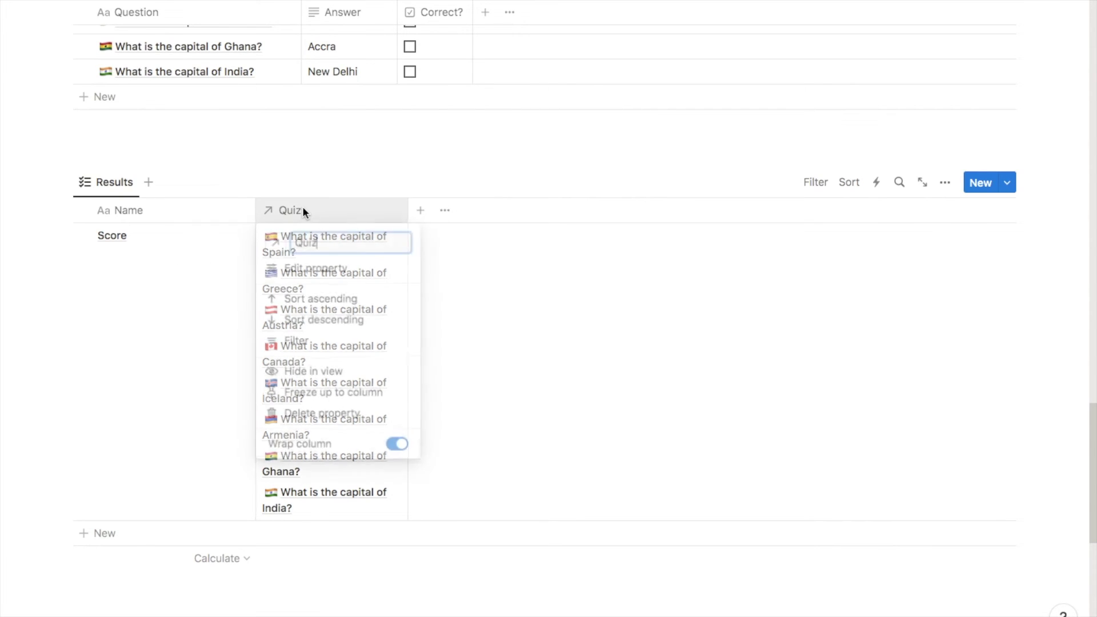
pyautogui.click(302, 377)
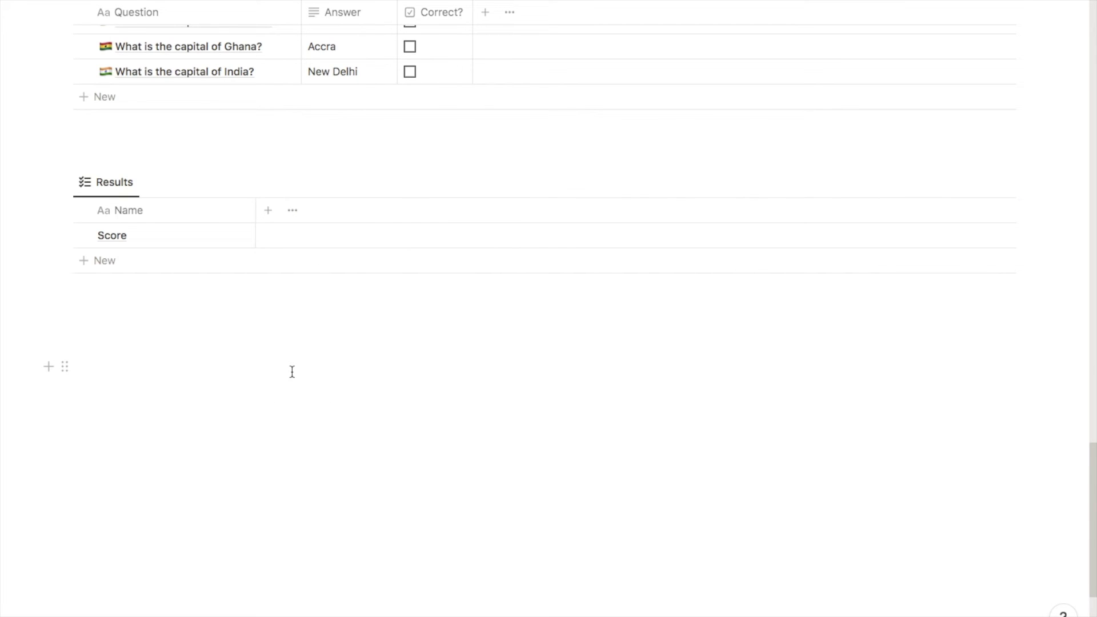
# - Mark the Spain, Greece and Austria questions as Correct? in the Add Questions table
pyautogui.scroll(4, 246, 447)
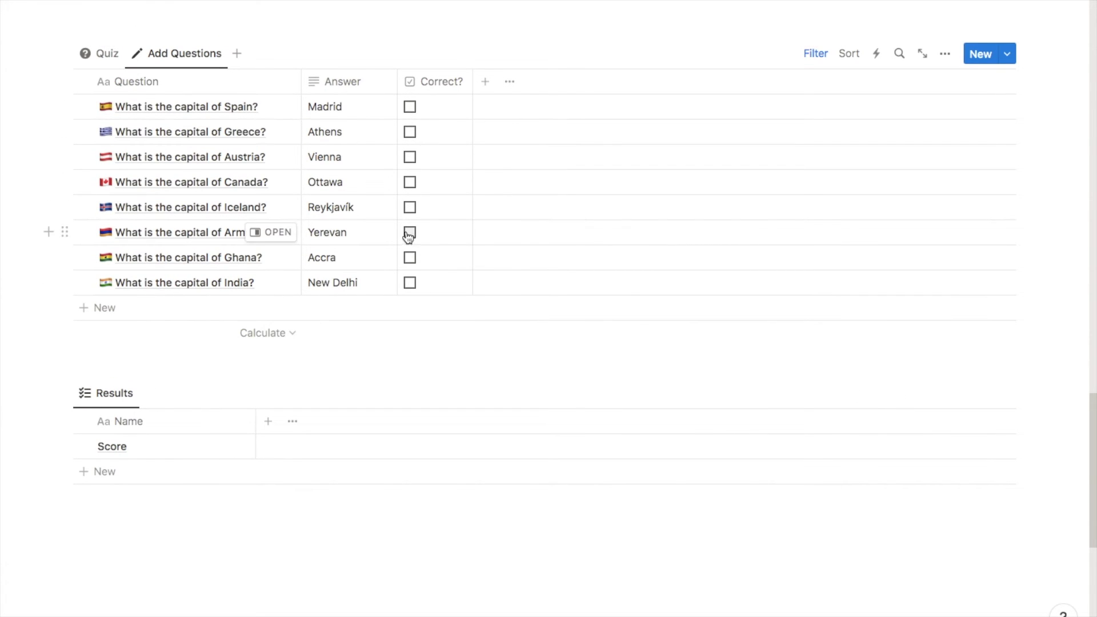
pyautogui.click(410, 106)
pyautogui.click(410, 131)
pyautogui.click(410, 157)
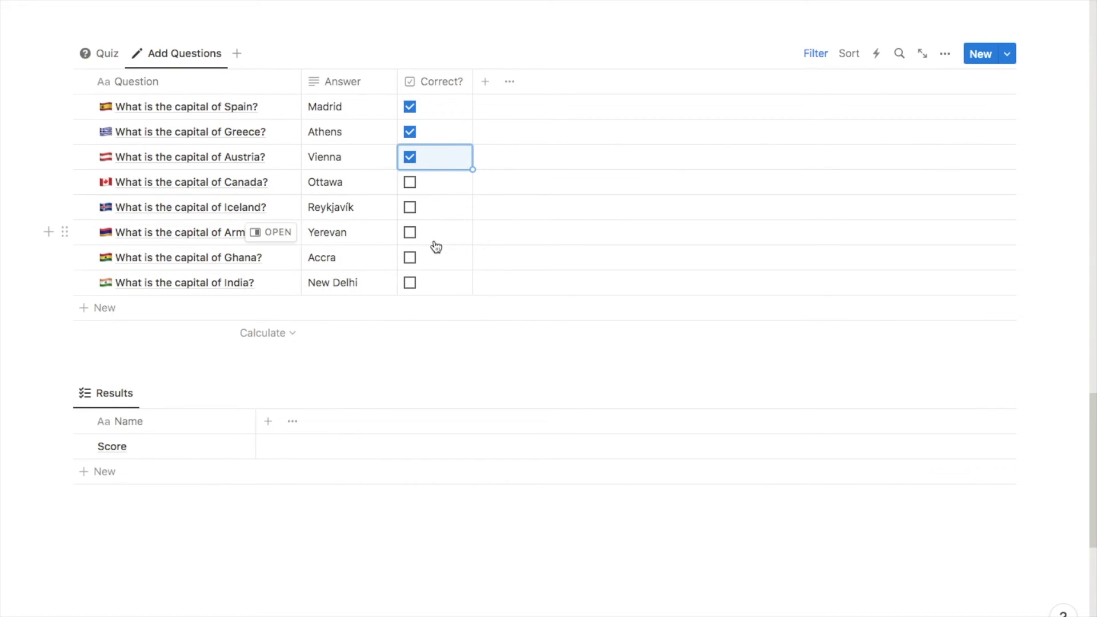
# - Add a Rollup property named "Percent Correct" to the Results table
pyautogui.scroll(-4, 334, 379)
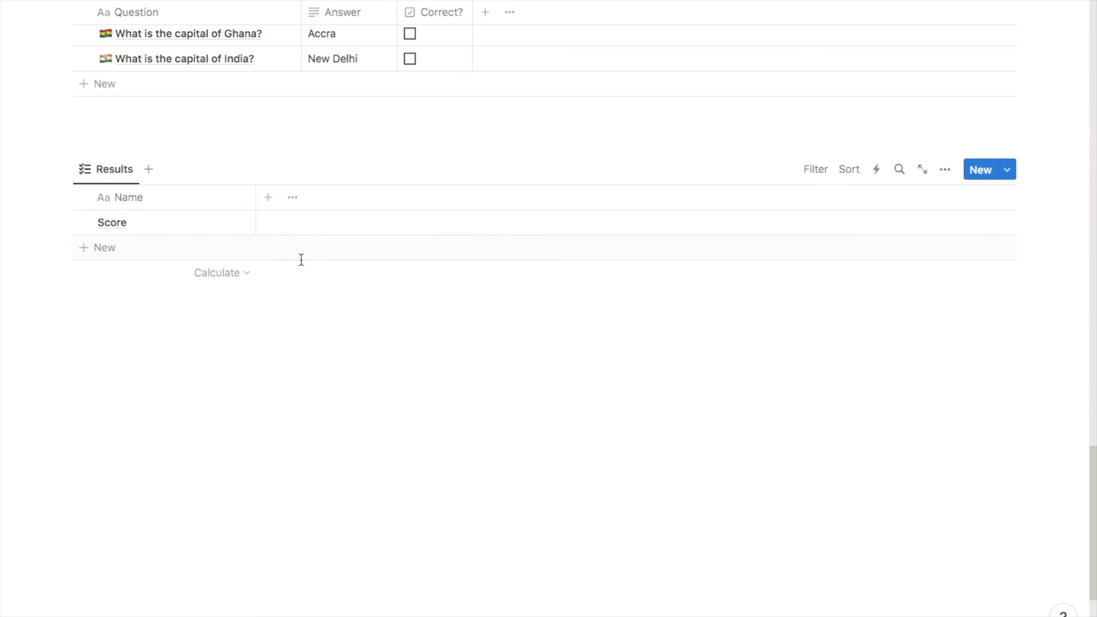
pyautogui.click(268, 200)
pyautogui.write('roll')
pyautogui.click(830, 291)
pyautogui.press('BackSpace')
pyautogui.write('Percent Correct')
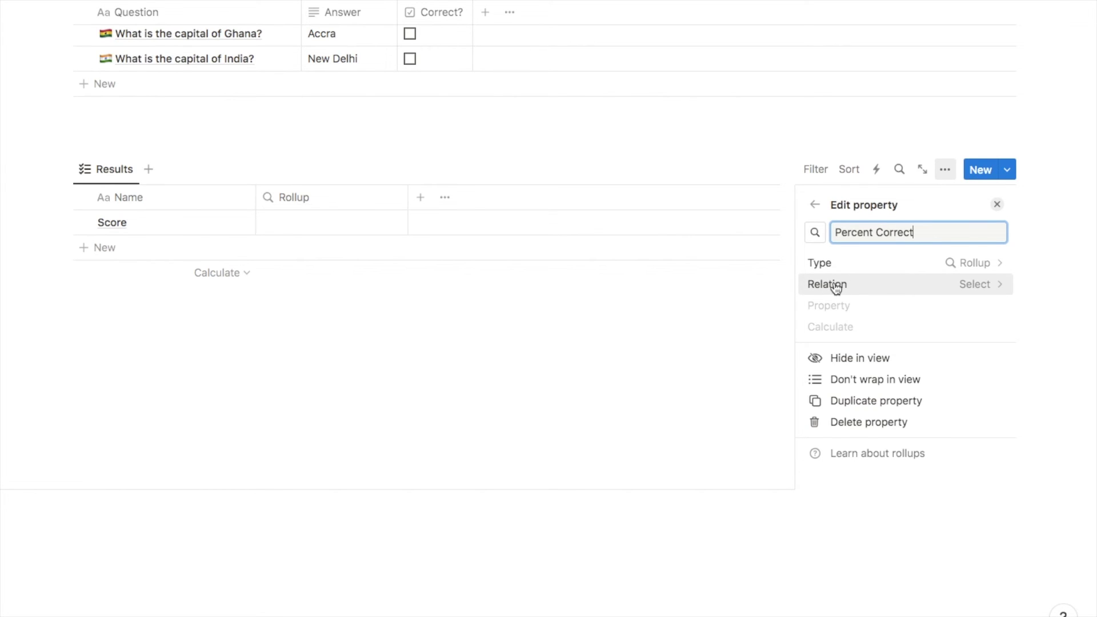
# - Configure the Percent Correct rollup with the Quiz relation, the Correct? property and the Percent checked calculation
pyautogui.click(837, 288)
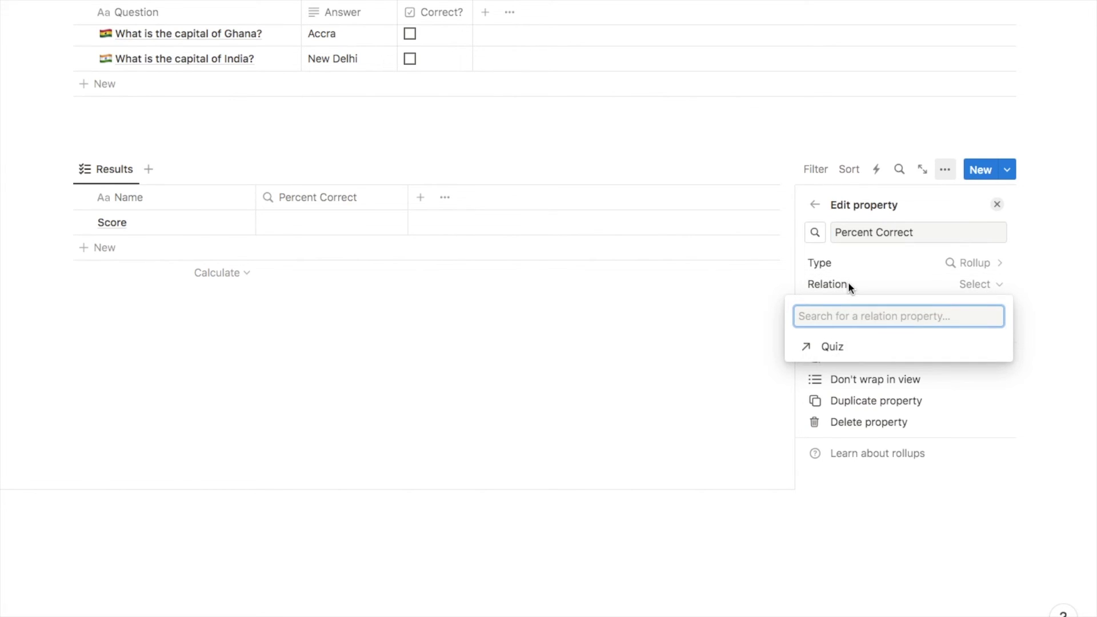
pyautogui.click(832, 347)
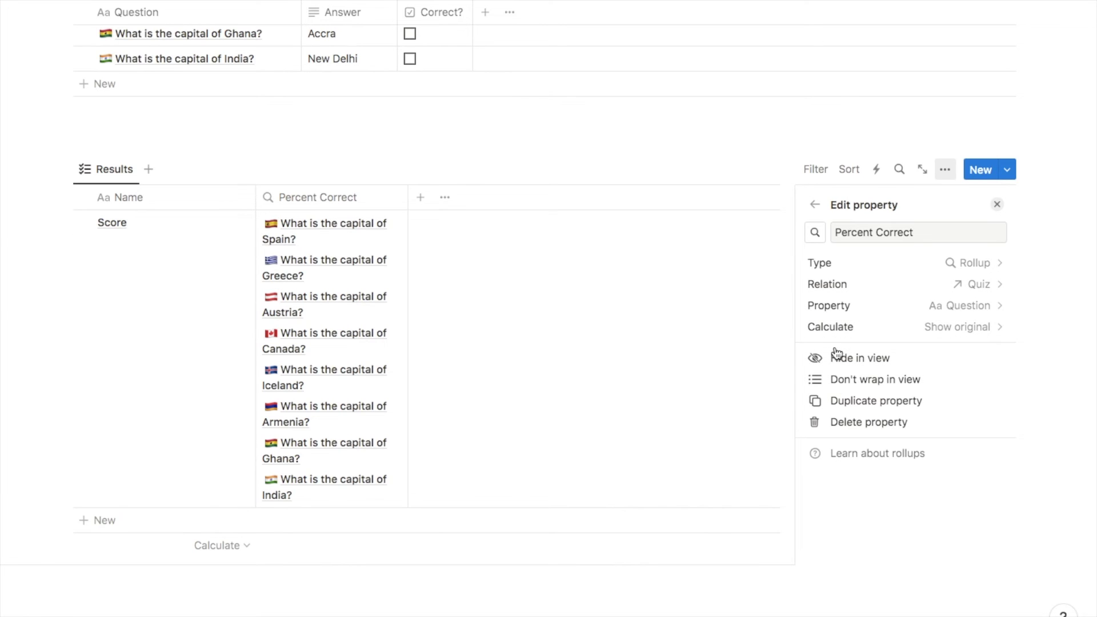
pyautogui.click(878, 307)
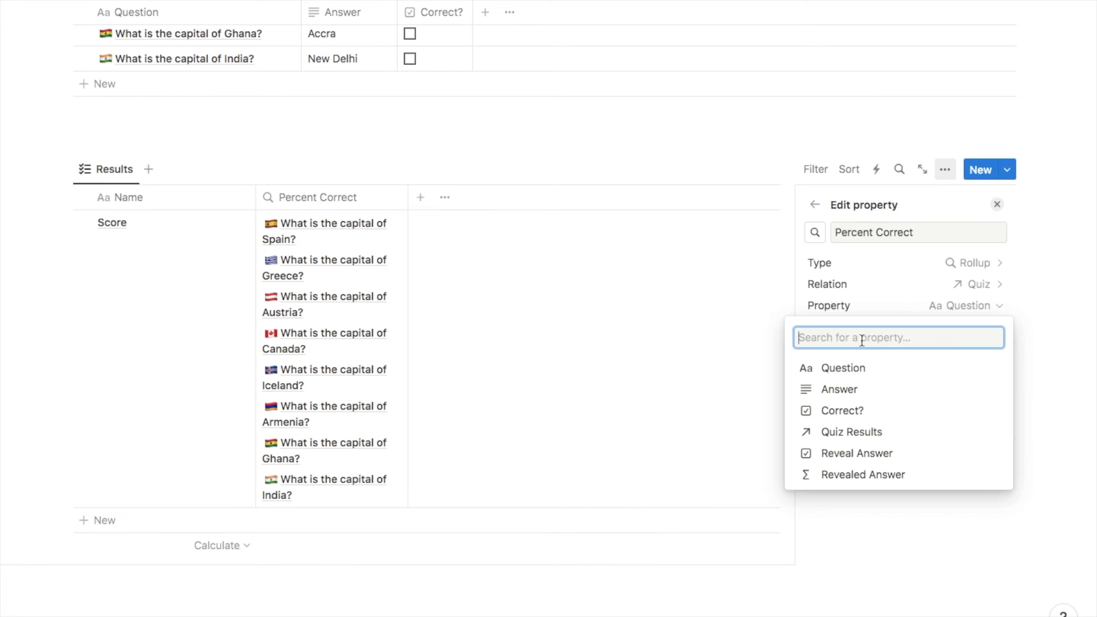
pyautogui.click(855, 411)
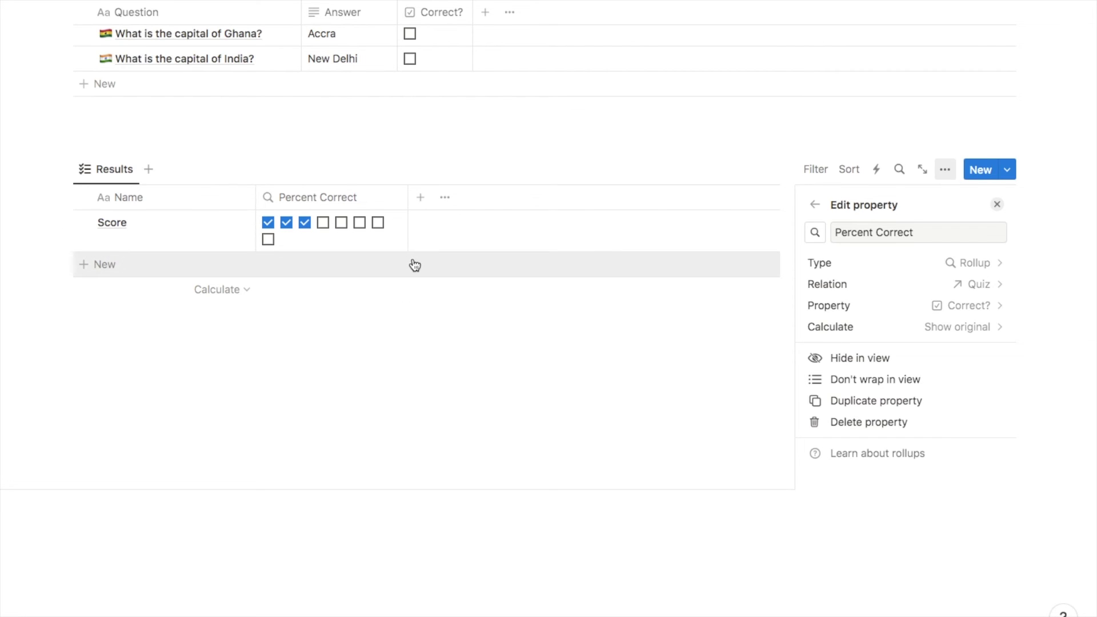
pyautogui.click(866, 328)
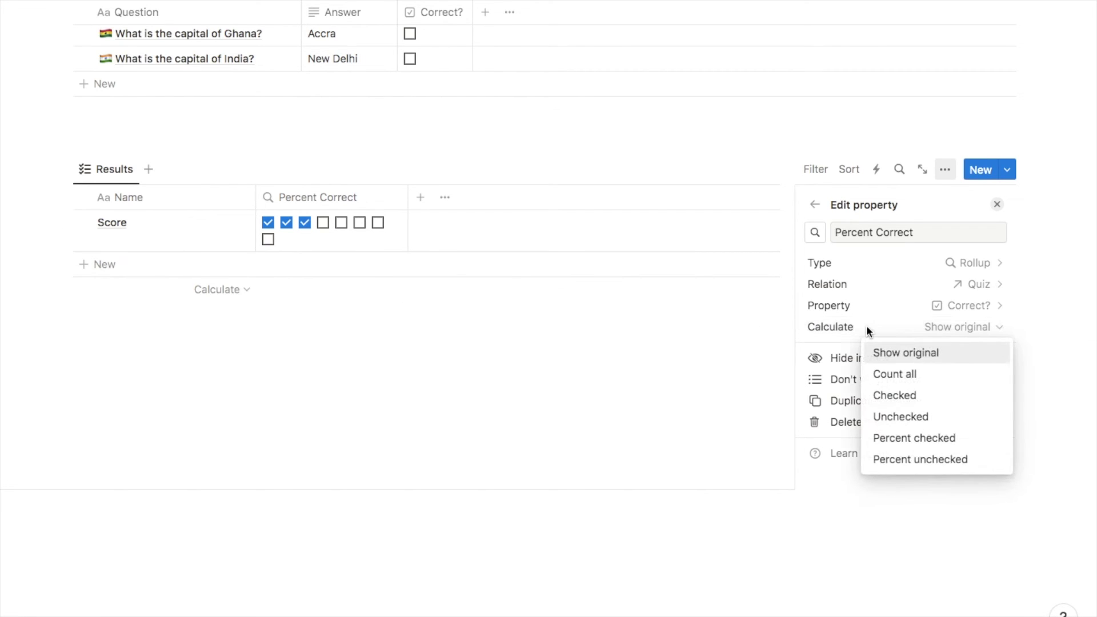
pyautogui.click(902, 441)
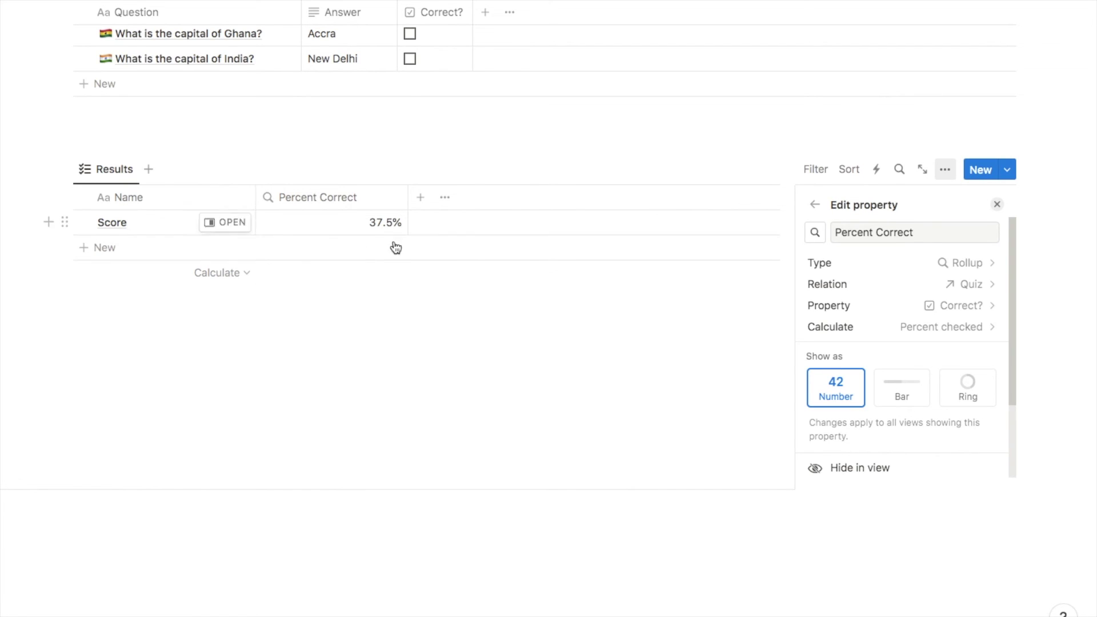
# - Try displaying Percent Correct as a Bar and a Ring, restore the Number display, and close the property settings
pyautogui.click(906, 400)
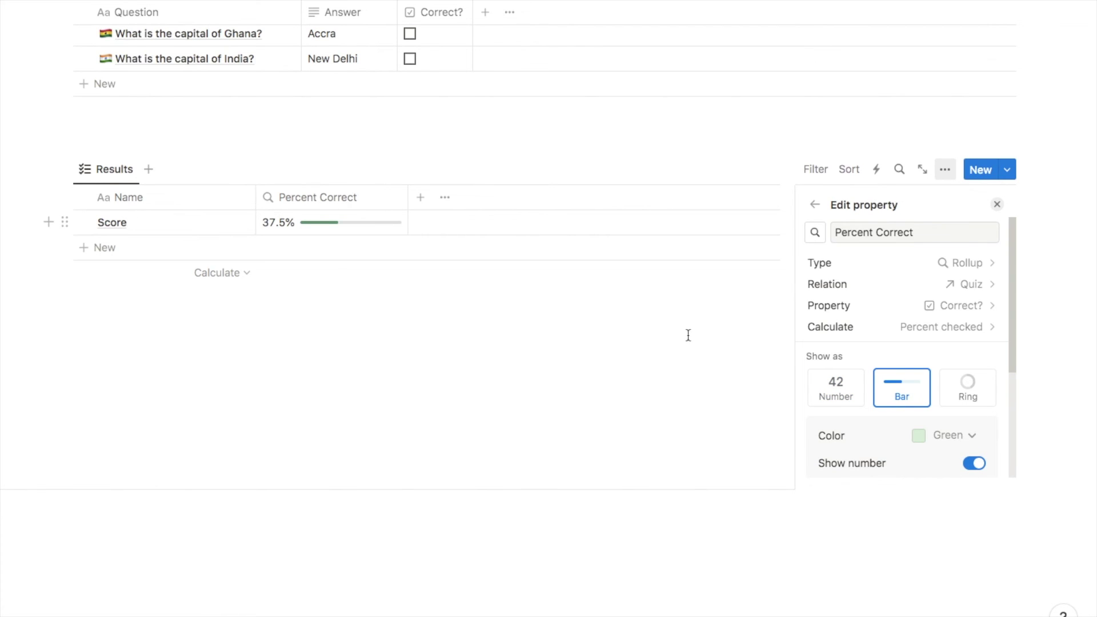
pyautogui.click(970, 395)
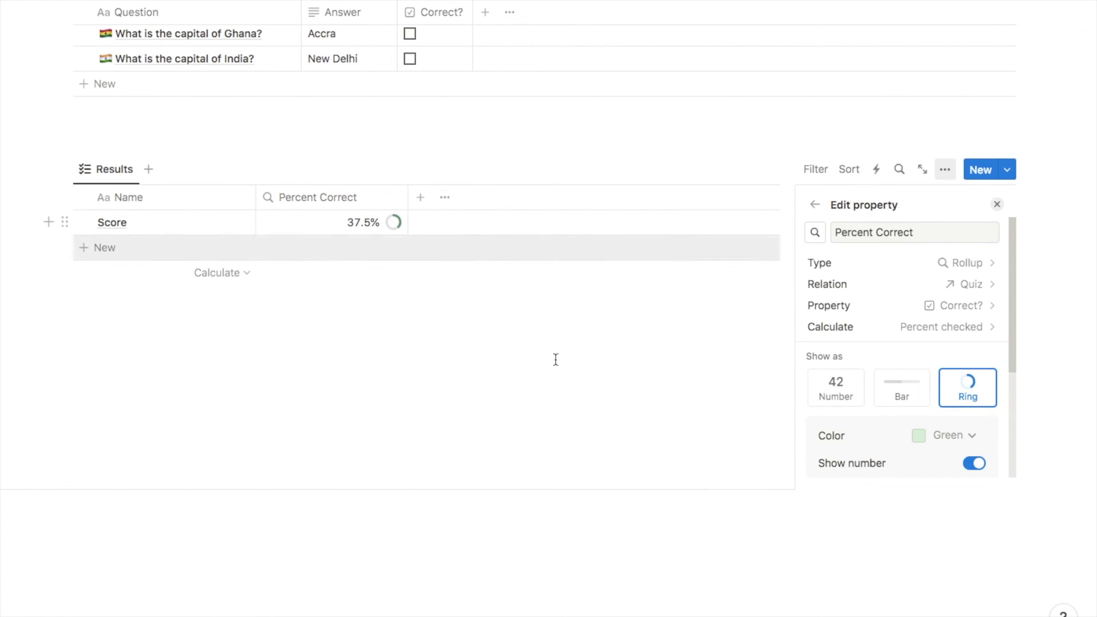
pyautogui.click(831, 393)
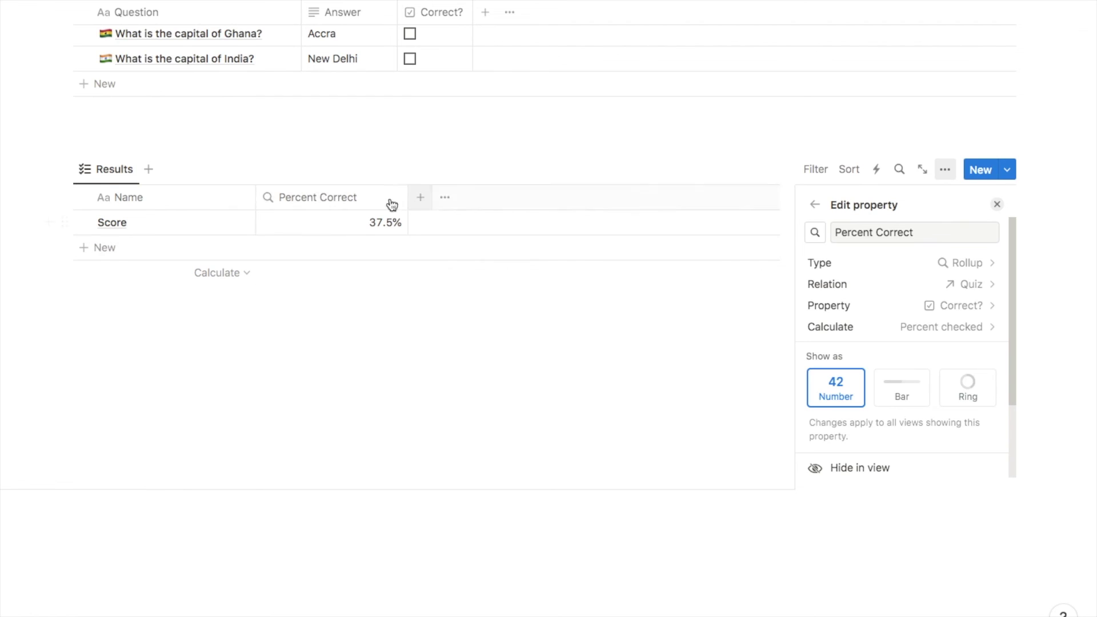
pyautogui.click(657, 289)
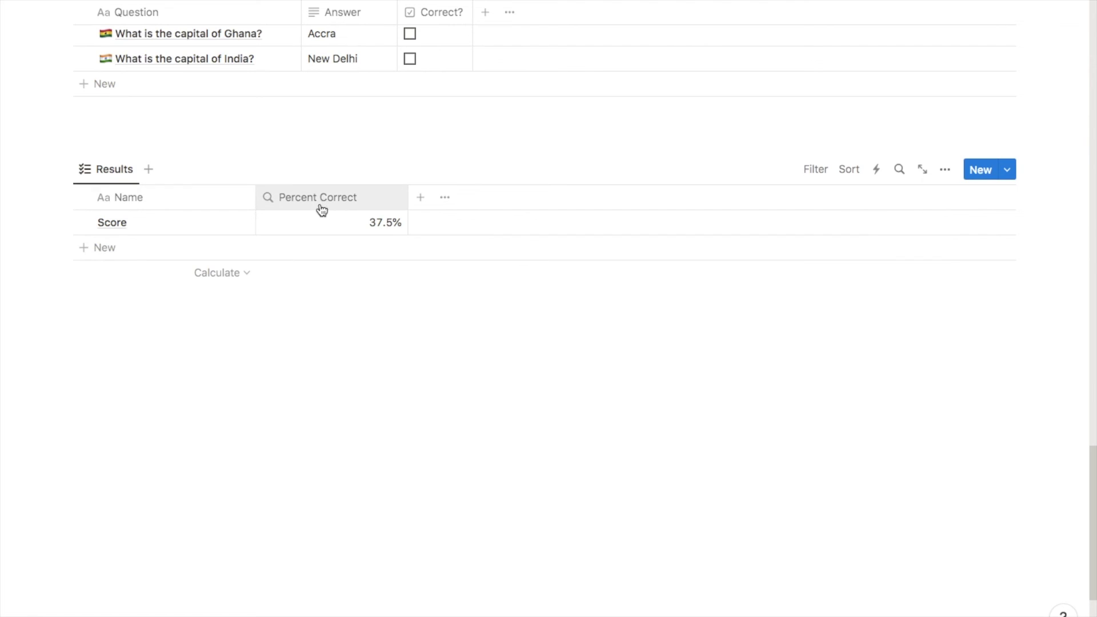
# - Change the Results view to the Gallery layout with Card preview set to None
pyautogui.click(947, 175)
pyautogui.click(859, 264)
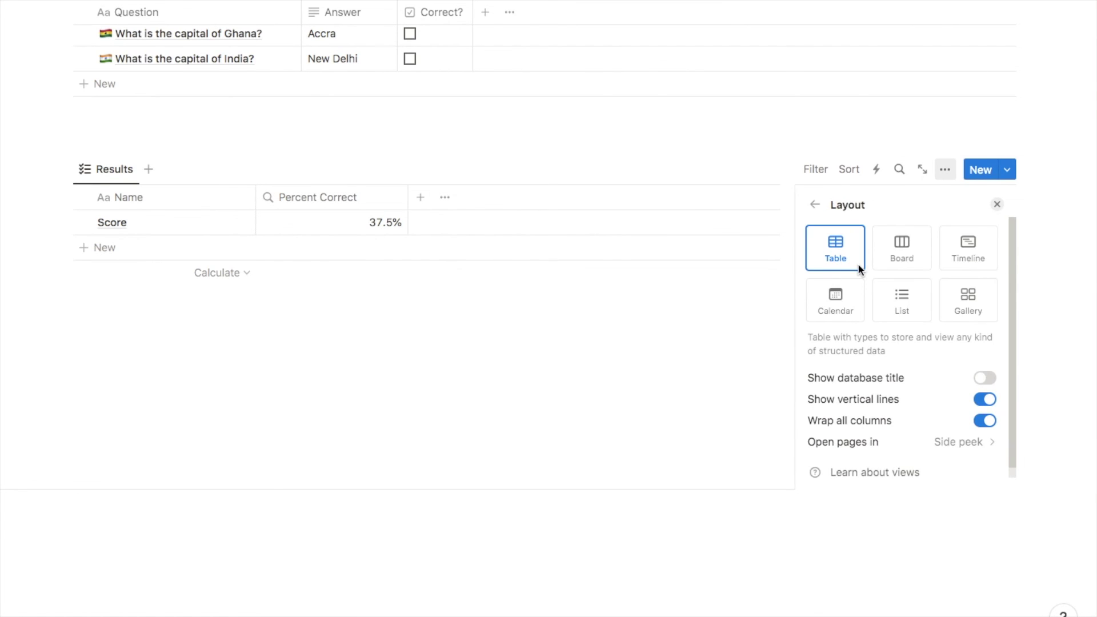
pyautogui.click(971, 301)
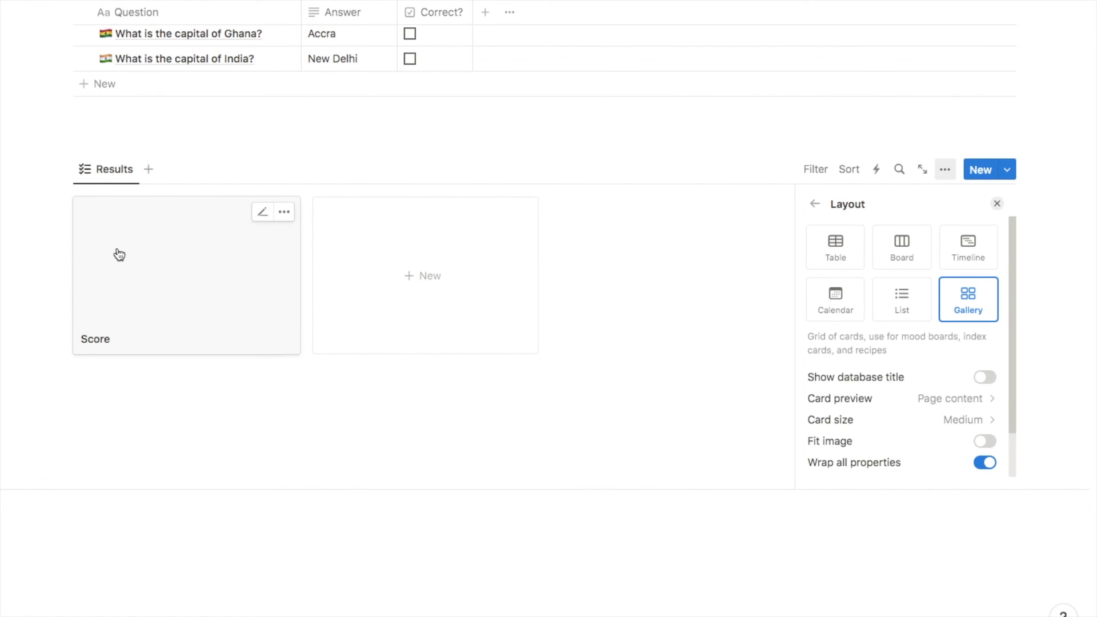
pyautogui.click(852, 400)
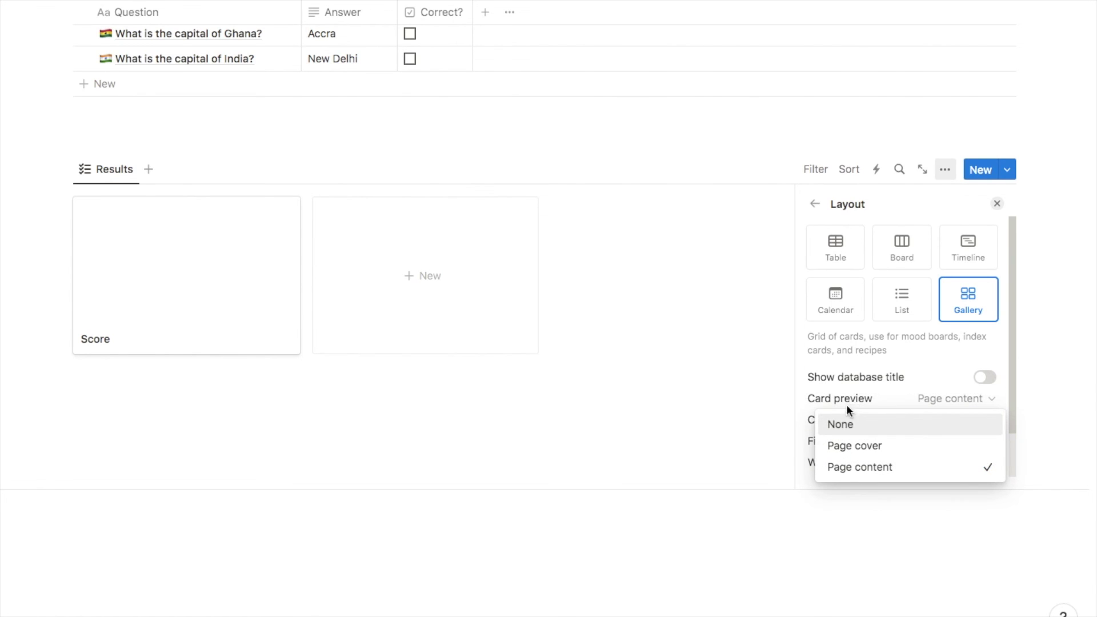
pyautogui.click(846, 429)
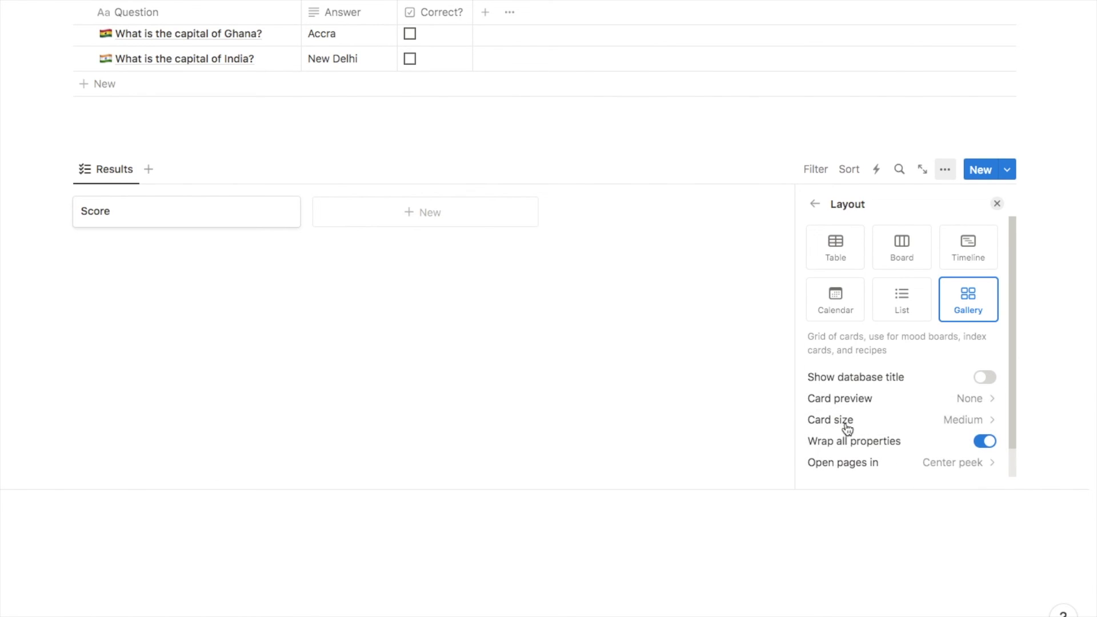
# - Show the Percent Correct property on the Results gallery cards and close the view options
pyautogui.click(816, 205)
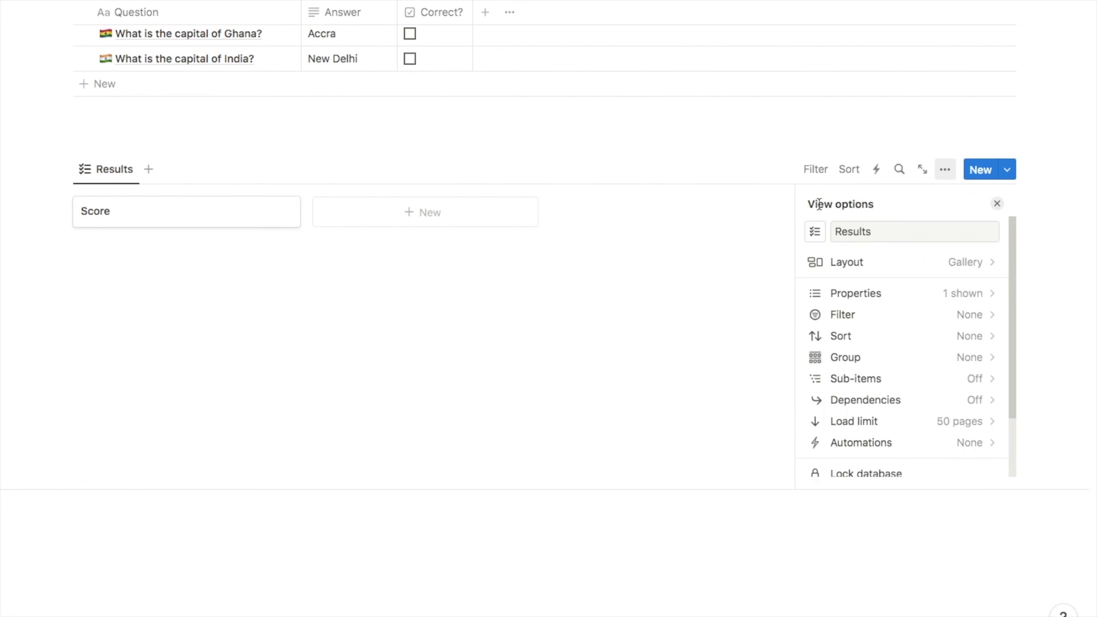
pyautogui.click(858, 294)
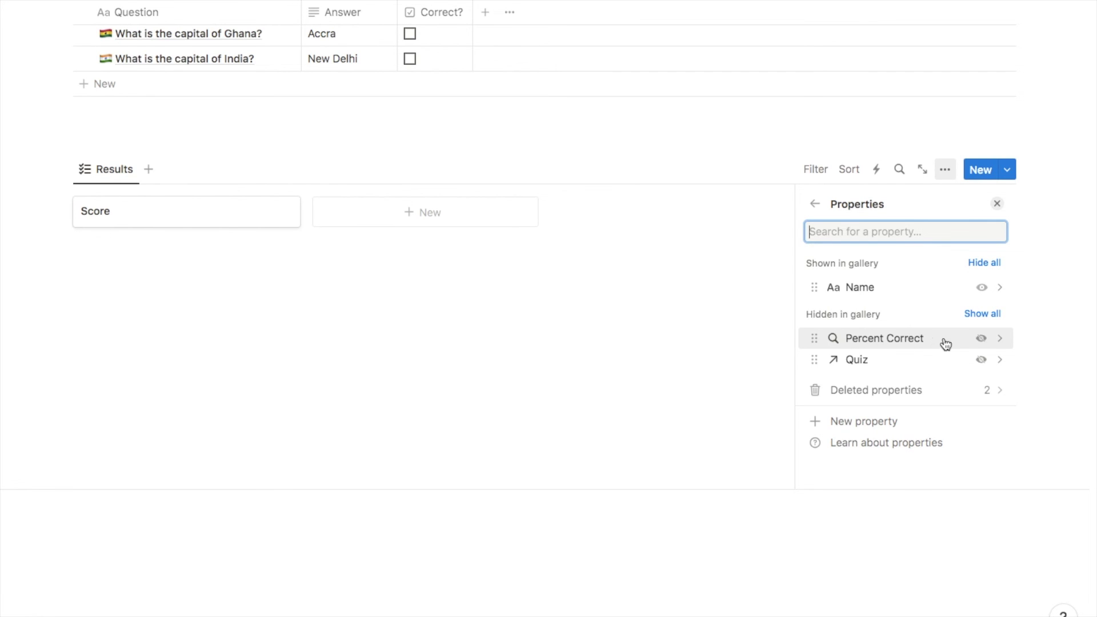
pyautogui.click(981, 339)
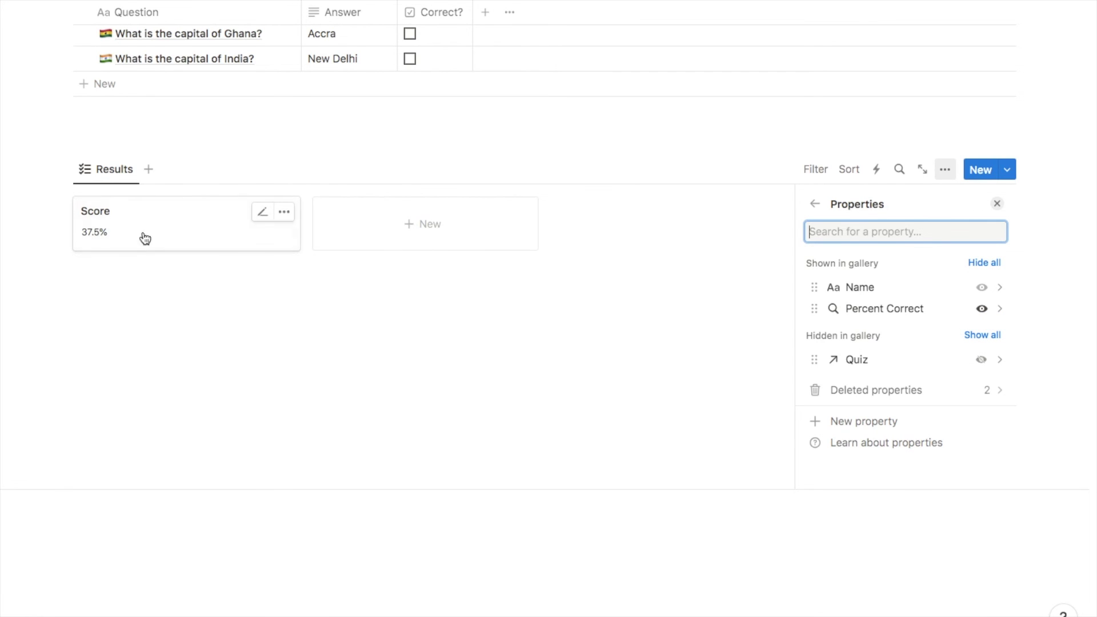
pyautogui.click(315, 405)
# - Switch the questions database to the Quiz gallery view and move the Results database above it
pyautogui.scroll(3, 315, 405)
pyautogui.scroll(3, 315, 405)
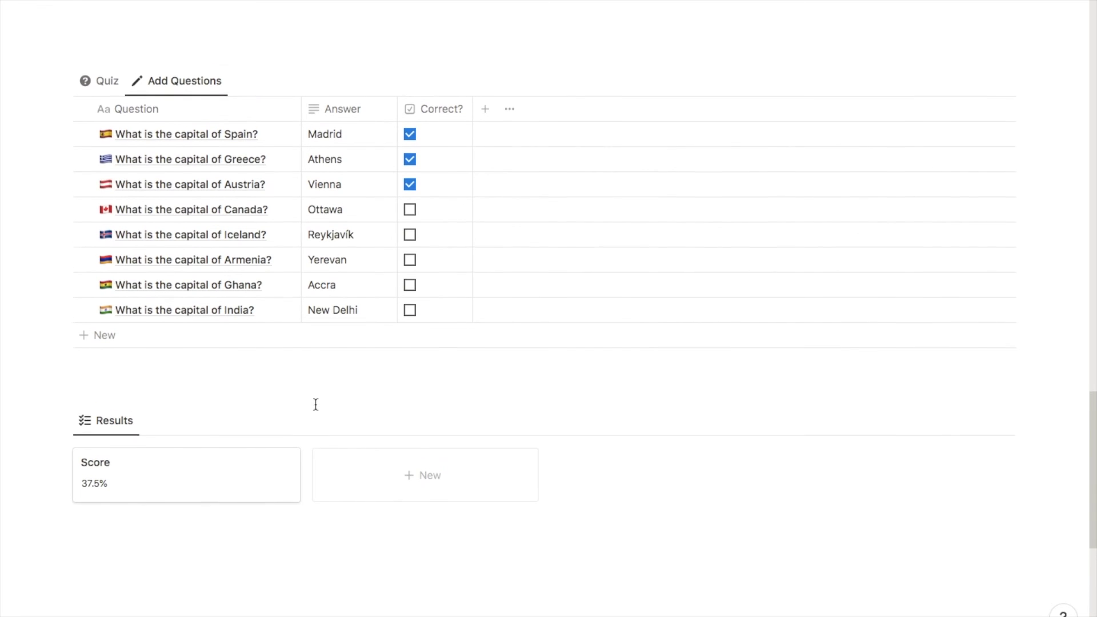
pyautogui.click(114, 110)
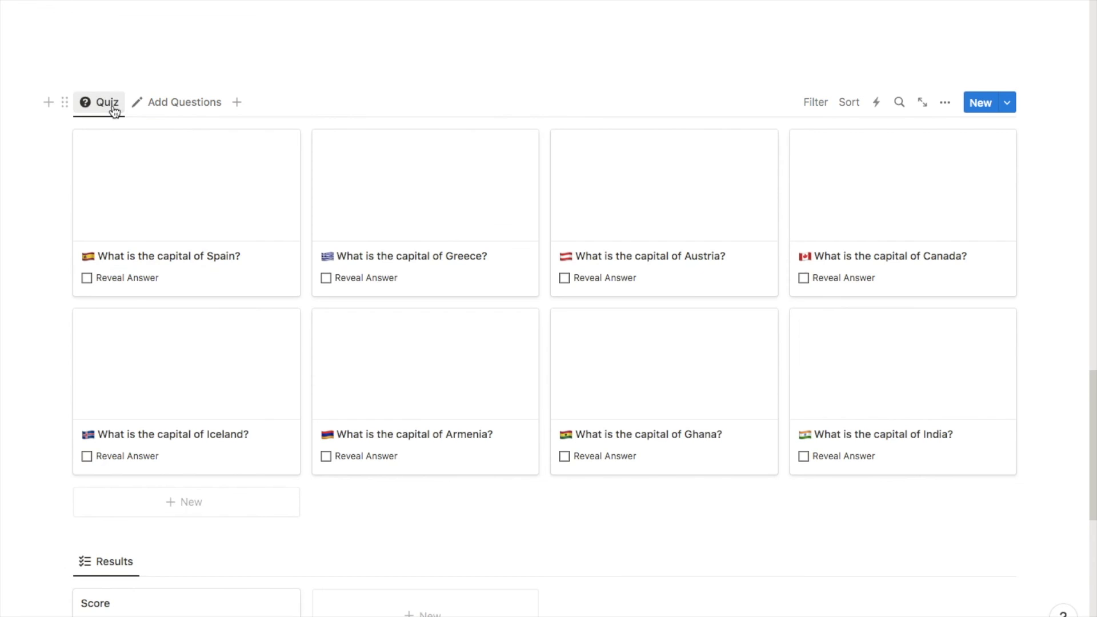
pyautogui.scroll(-1, 72, 549)
pyautogui.moveTo(67, 546); pyautogui.dragTo(83, 91)
pyautogui.scroll(-1, 1093, 165)
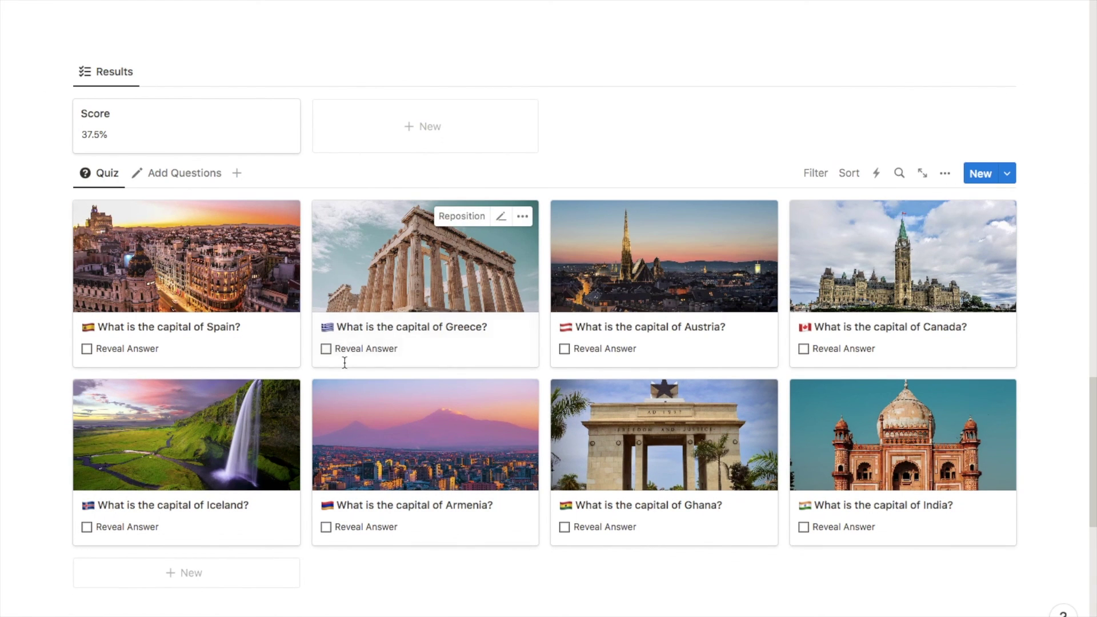
# - Show the Correct? property on the Quiz gallery cards
pyautogui.click(945, 173)
pyautogui.click(882, 301)
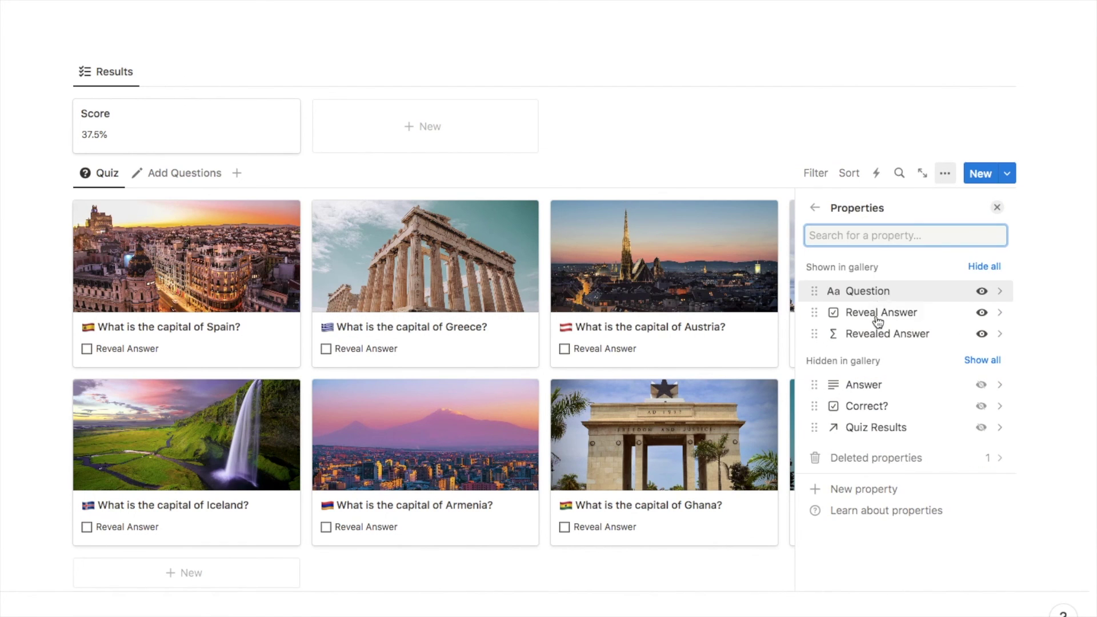
pyautogui.click(984, 410)
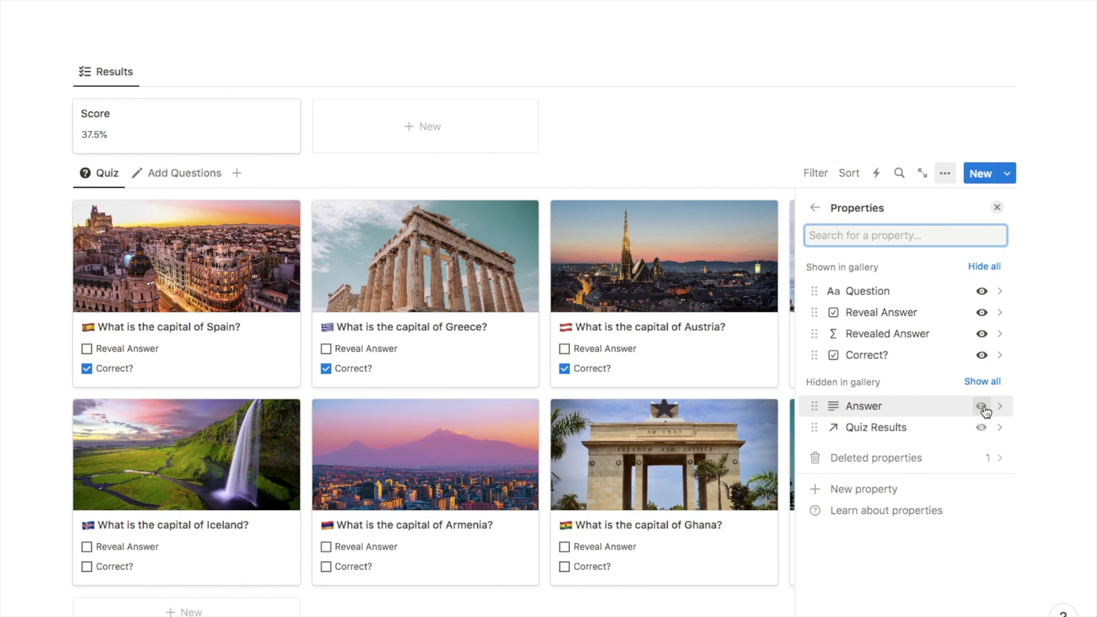
# - Close the view options, reveal and hide the answers on the Spain and Greece quiz cards, and mark both as Correct?
pyautogui.click(50, 388)
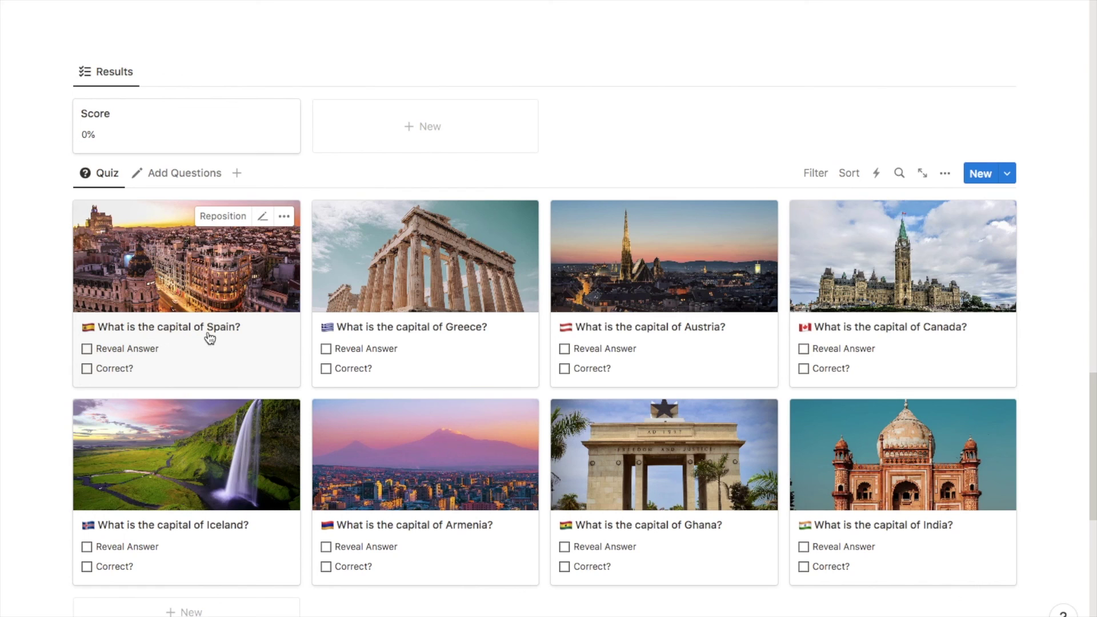
pyautogui.click(86, 349)
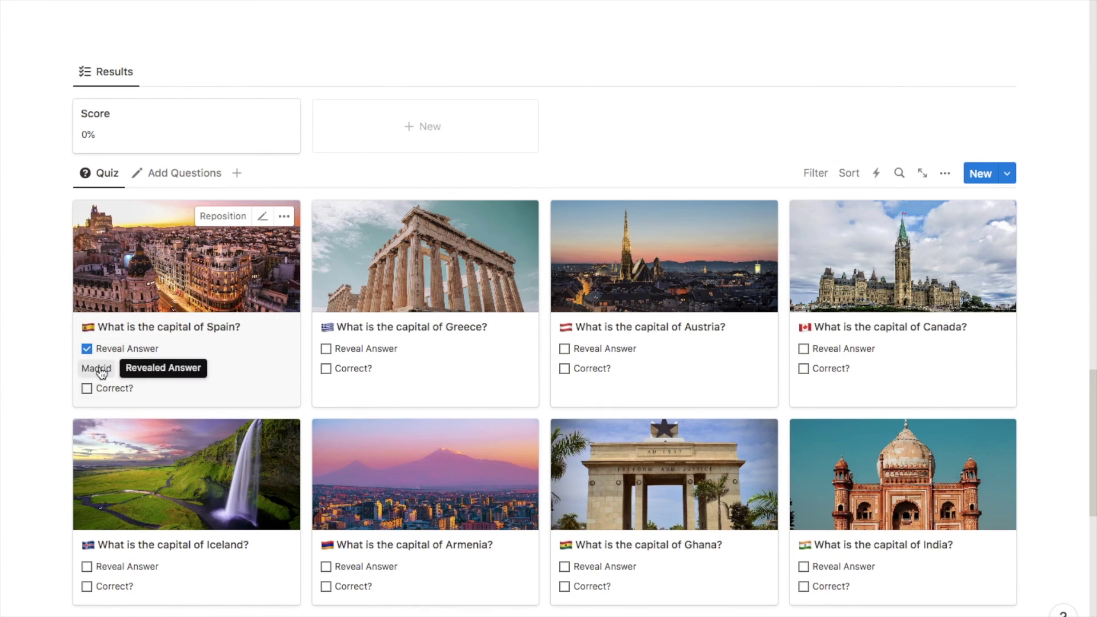
pyautogui.click(87, 349)
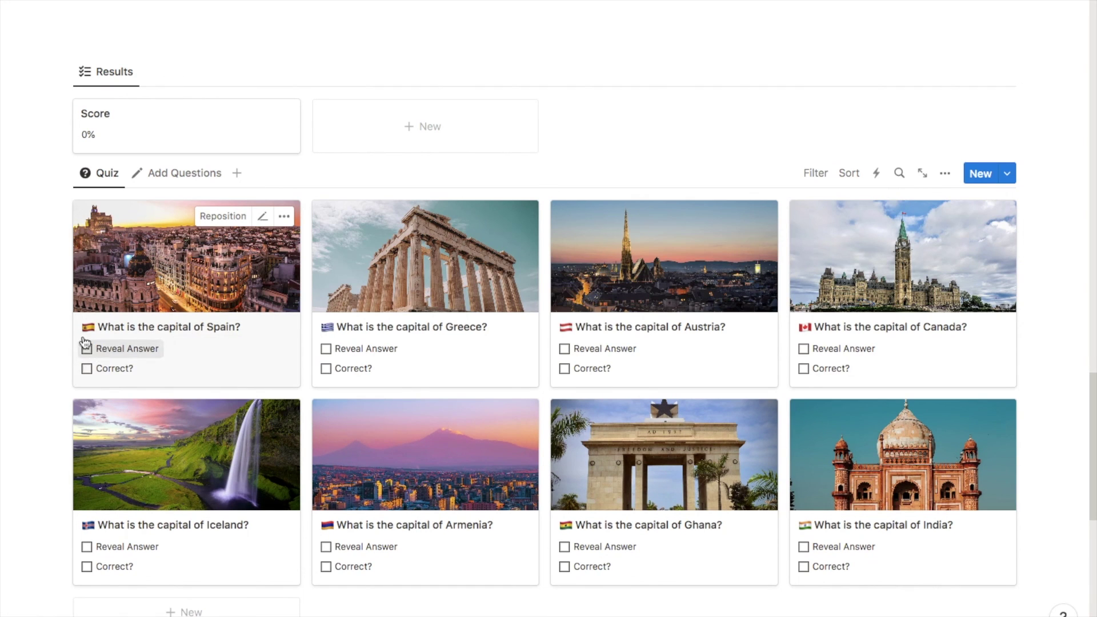
pyautogui.click(88, 370)
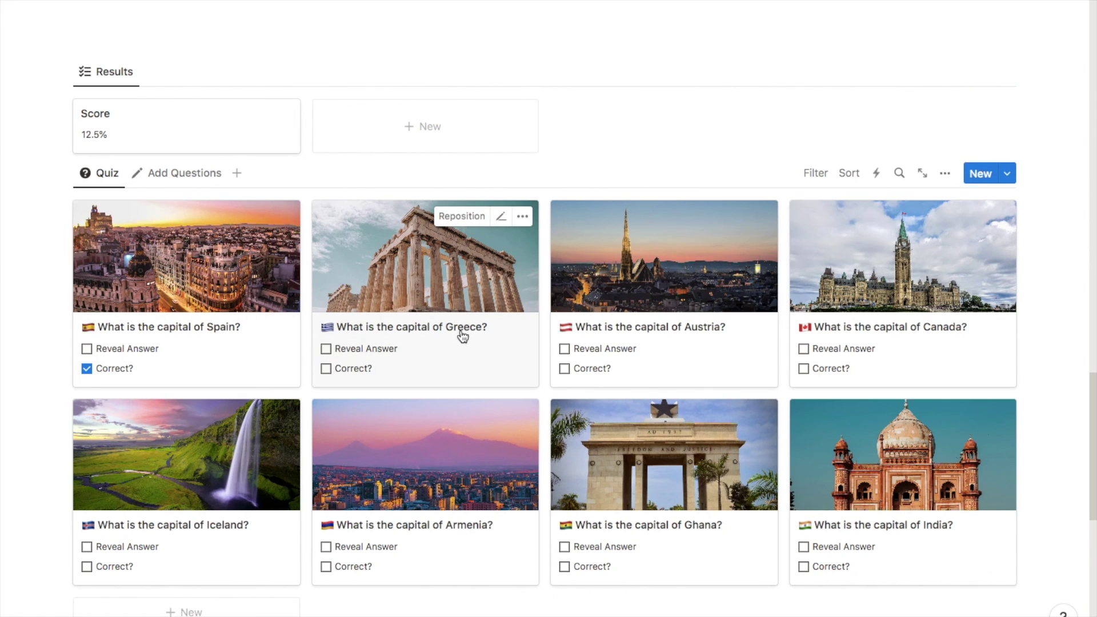
pyautogui.click(323, 349)
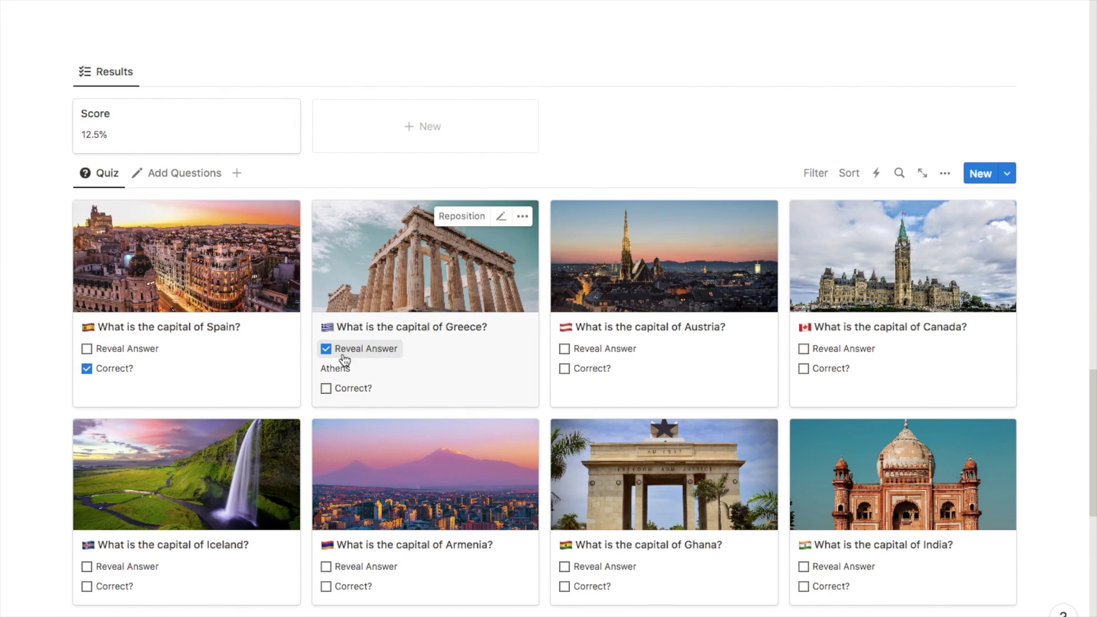
pyautogui.click(325, 350)
pyautogui.click(325, 369)
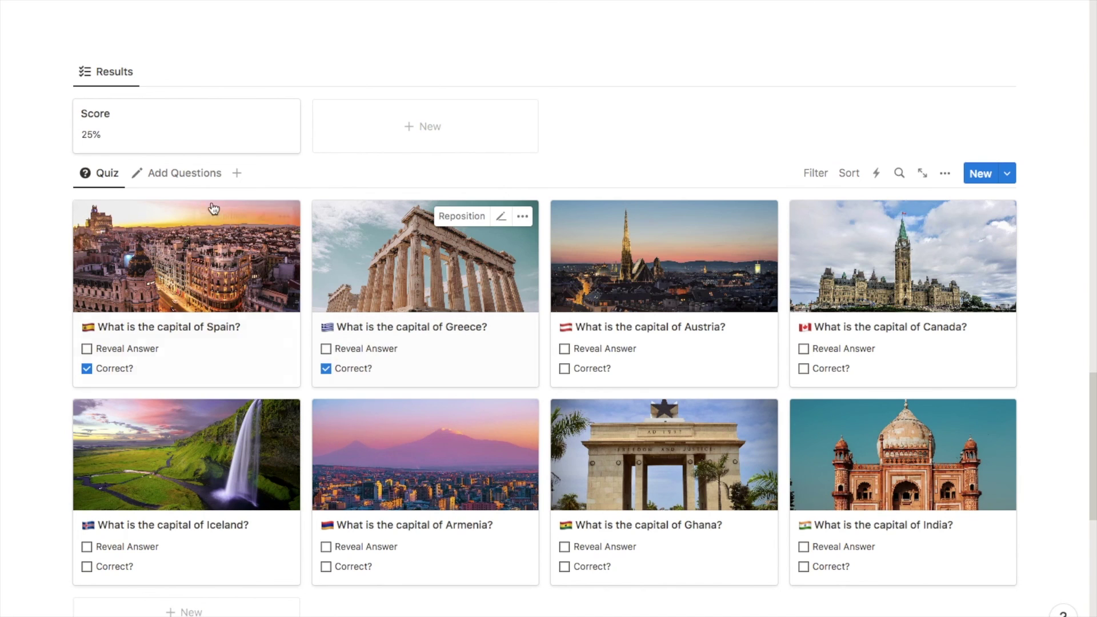
# - Mark the Austria, Canada, Iceland and Armenia quiz cards as Correct?
pyautogui.click(565, 368)
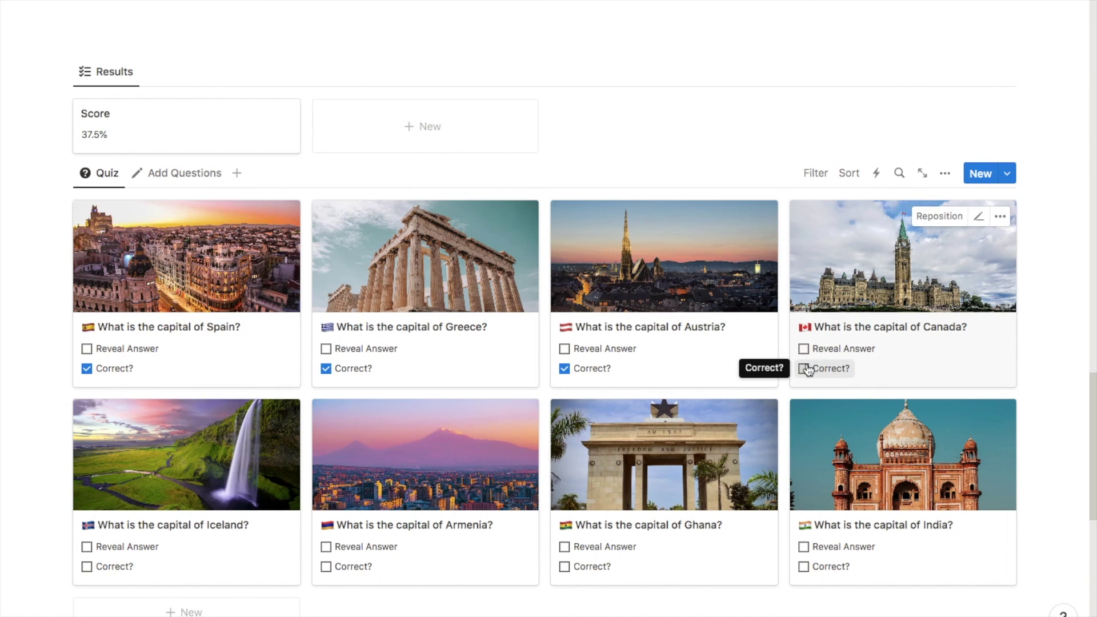
pyautogui.click(803, 369)
pyautogui.click(87, 567)
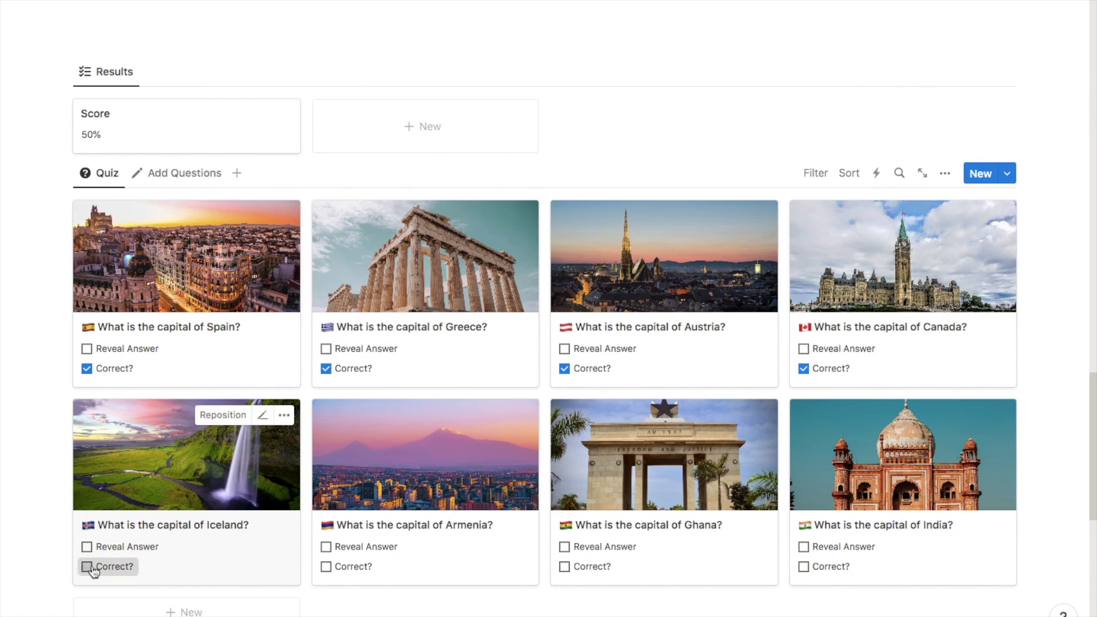
pyautogui.click(326, 567)
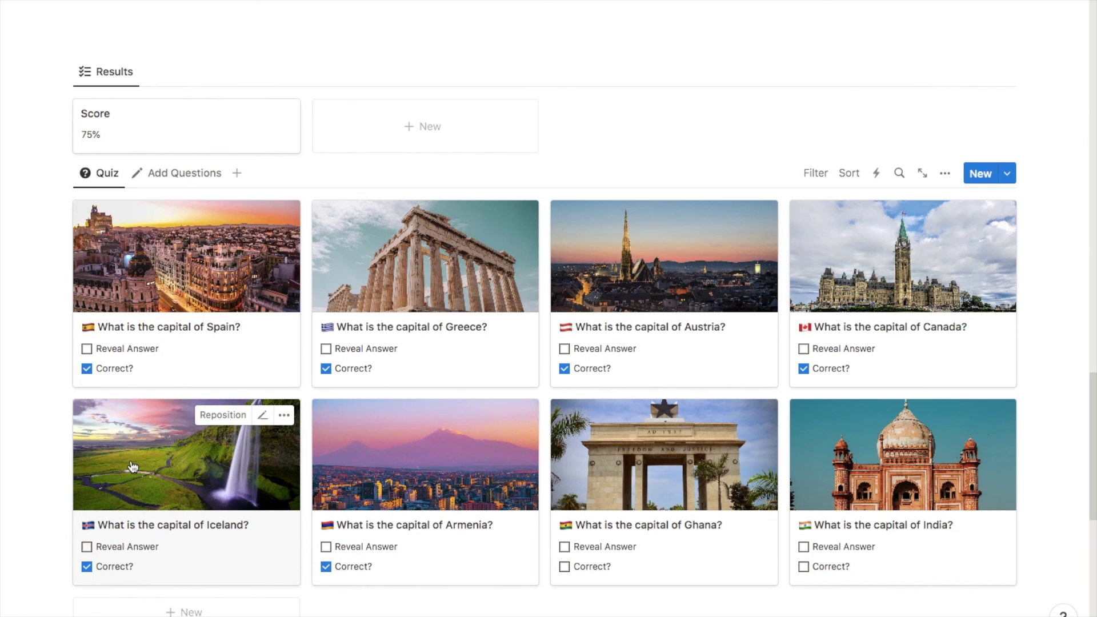
# - Clear the Correct? checkboxes for all questions in the Add Questions table and return to the Quiz view
pyautogui.click(195, 185)
pyautogui.moveTo(449, 238); pyautogui.dragTo(445, 405)
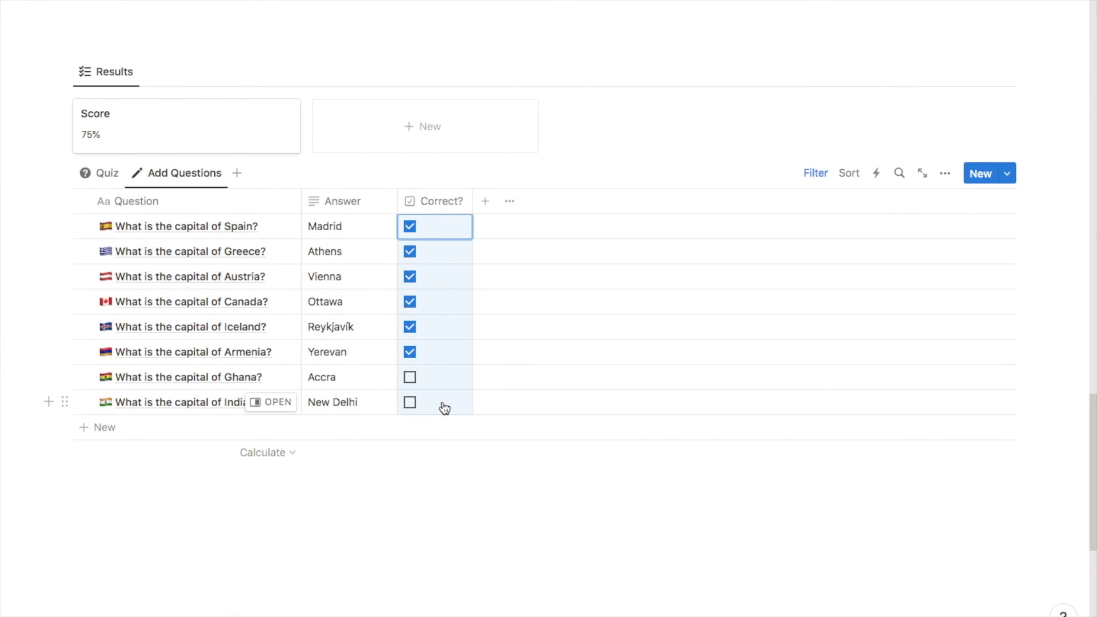
pyautogui.press('BackSpace')
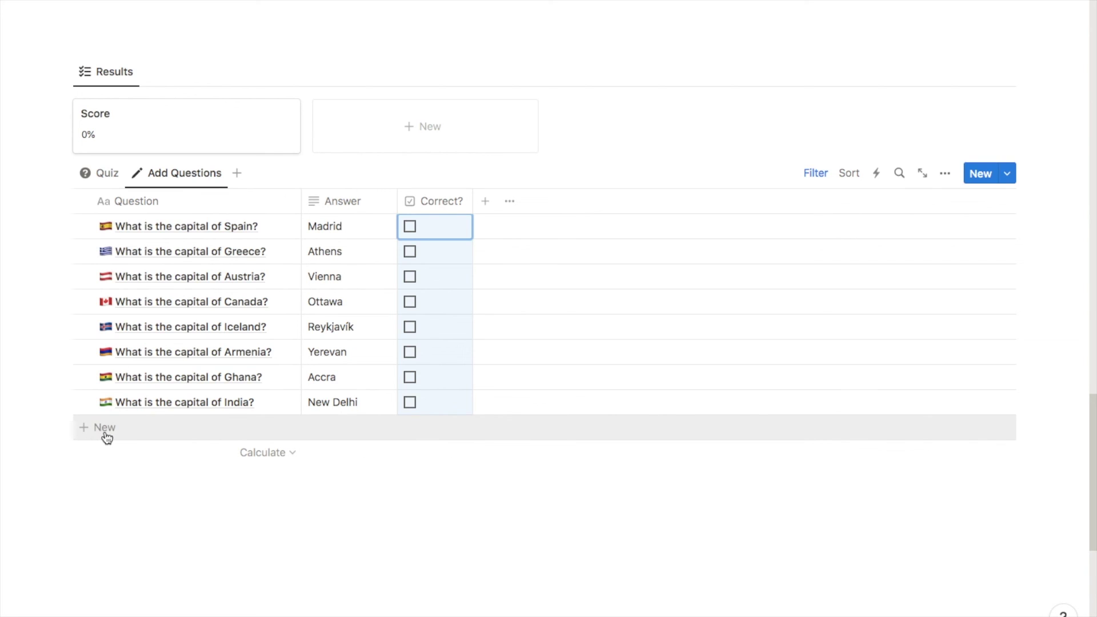
pyautogui.click(102, 173)
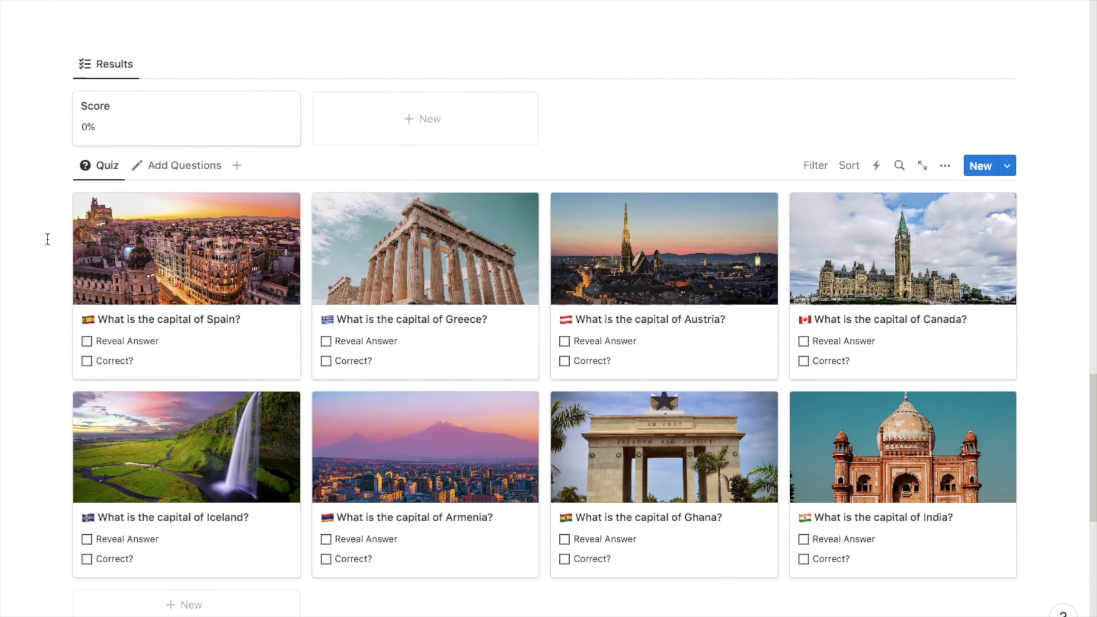